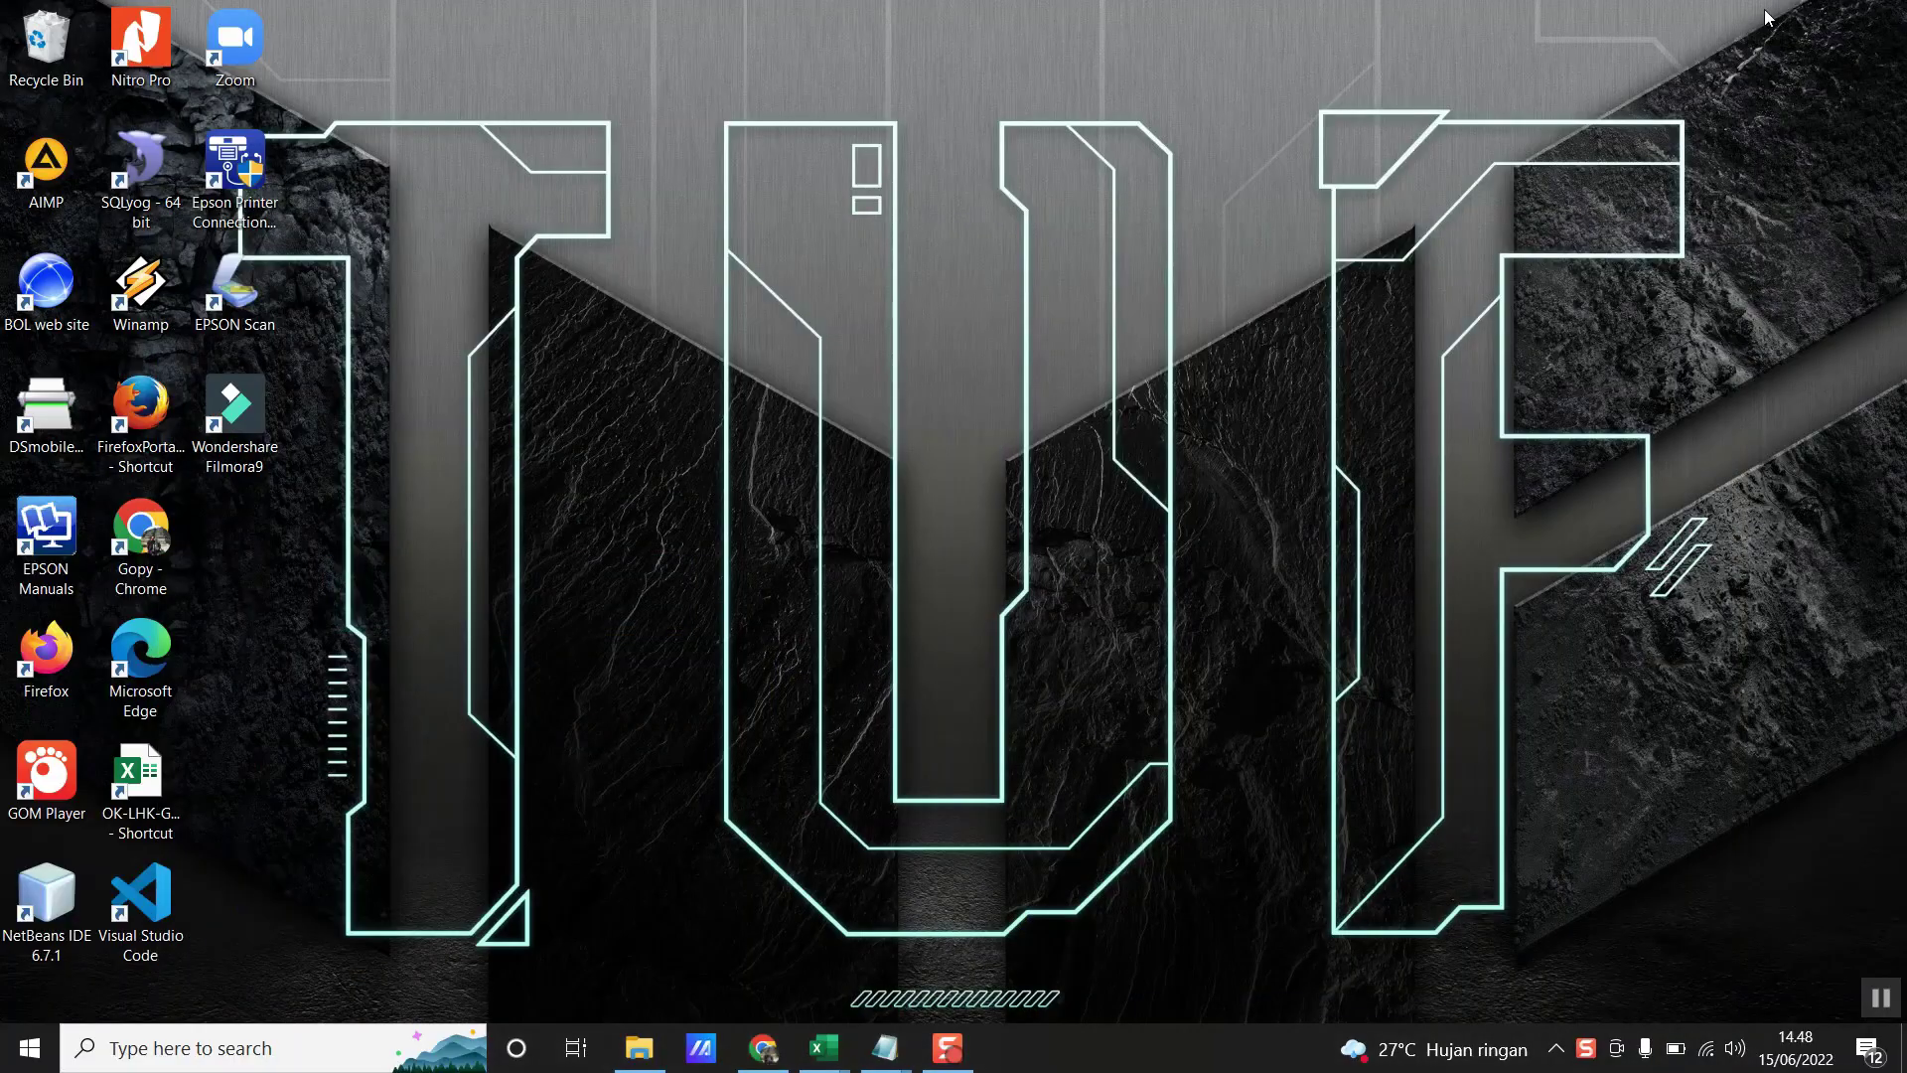
# - Refresh the desktop, then launch Google Chrome from its shortcut and maximize it
pyautogui.click(873, 502)
pyautogui.rightClick(683, 499)
pyautogui.click(755, 573)
pyautogui.doubleClick(134, 550)
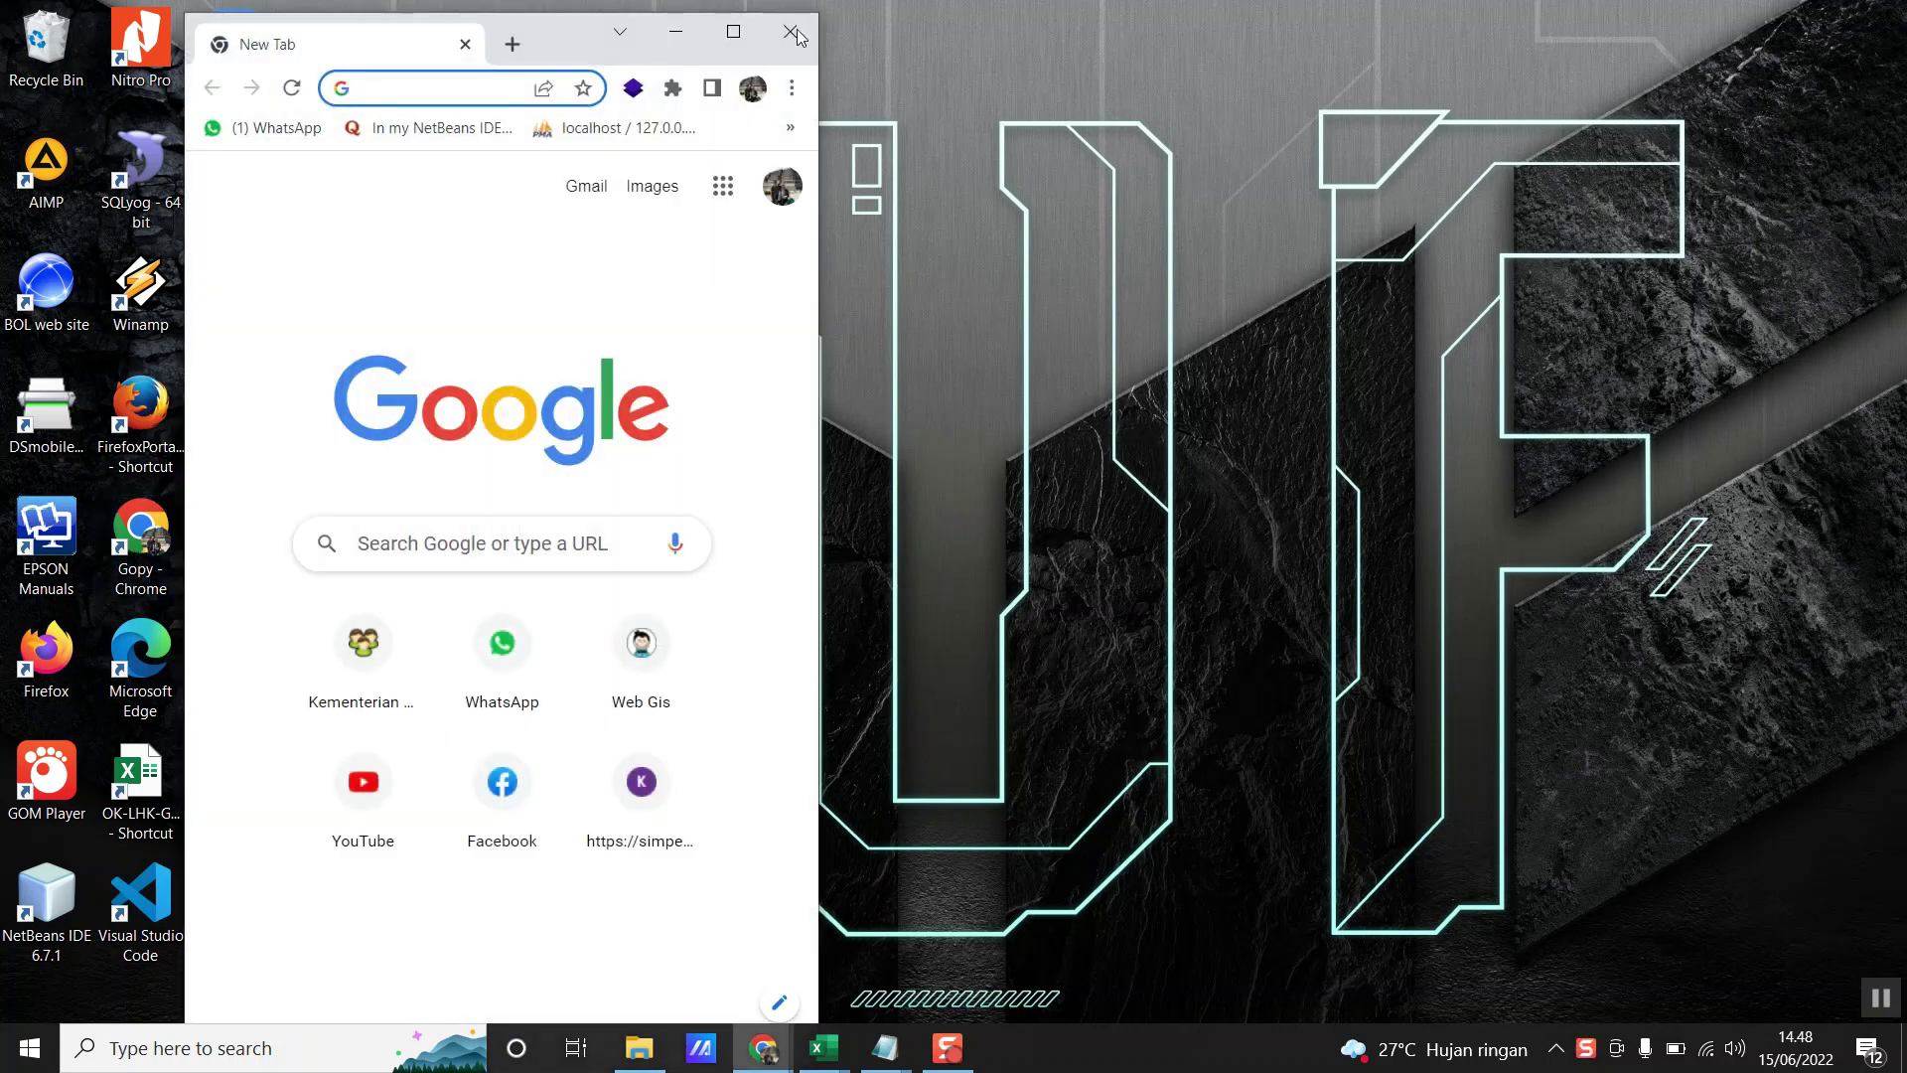
pyautogui.click(741, 30)
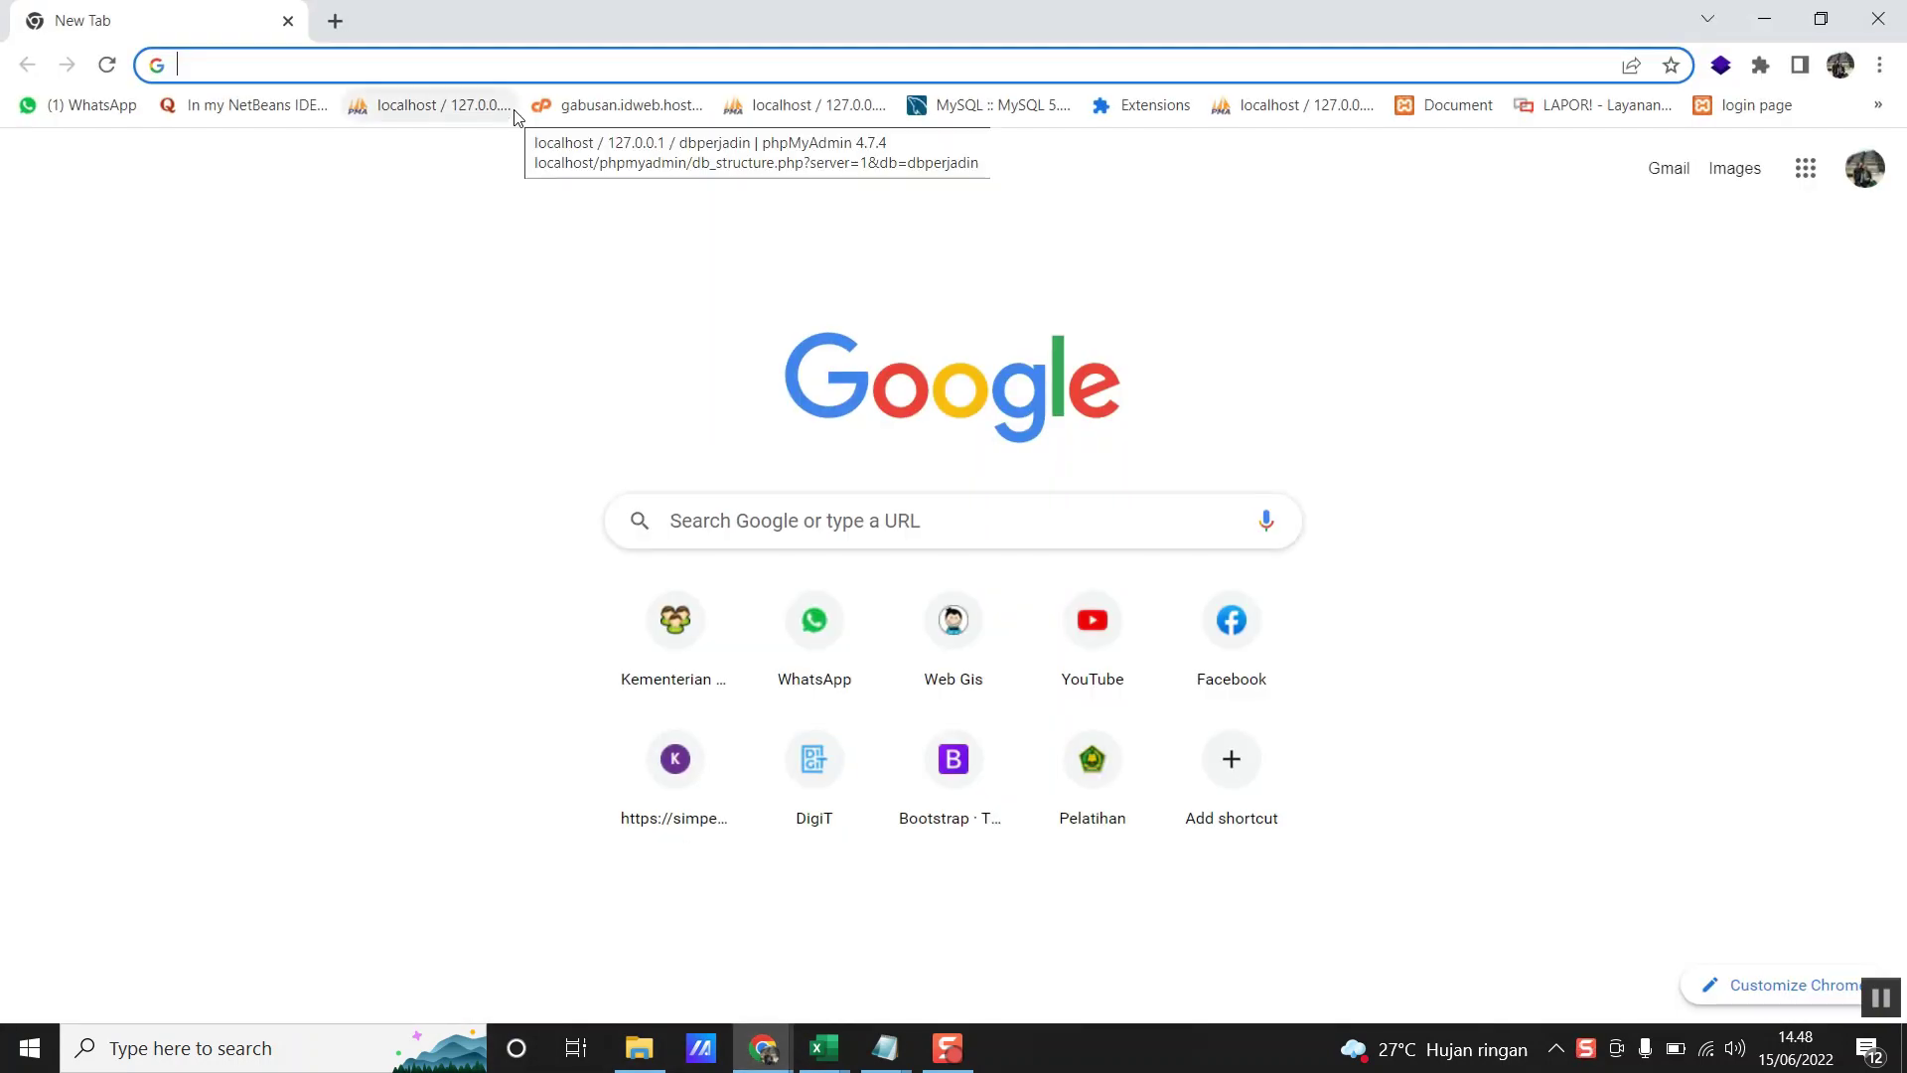
# - Search Google for 'simpeg 5' and open the Simpeg 5 result in a new tab
pyautogui.write('s')
pyautogui.write('impeg 5')
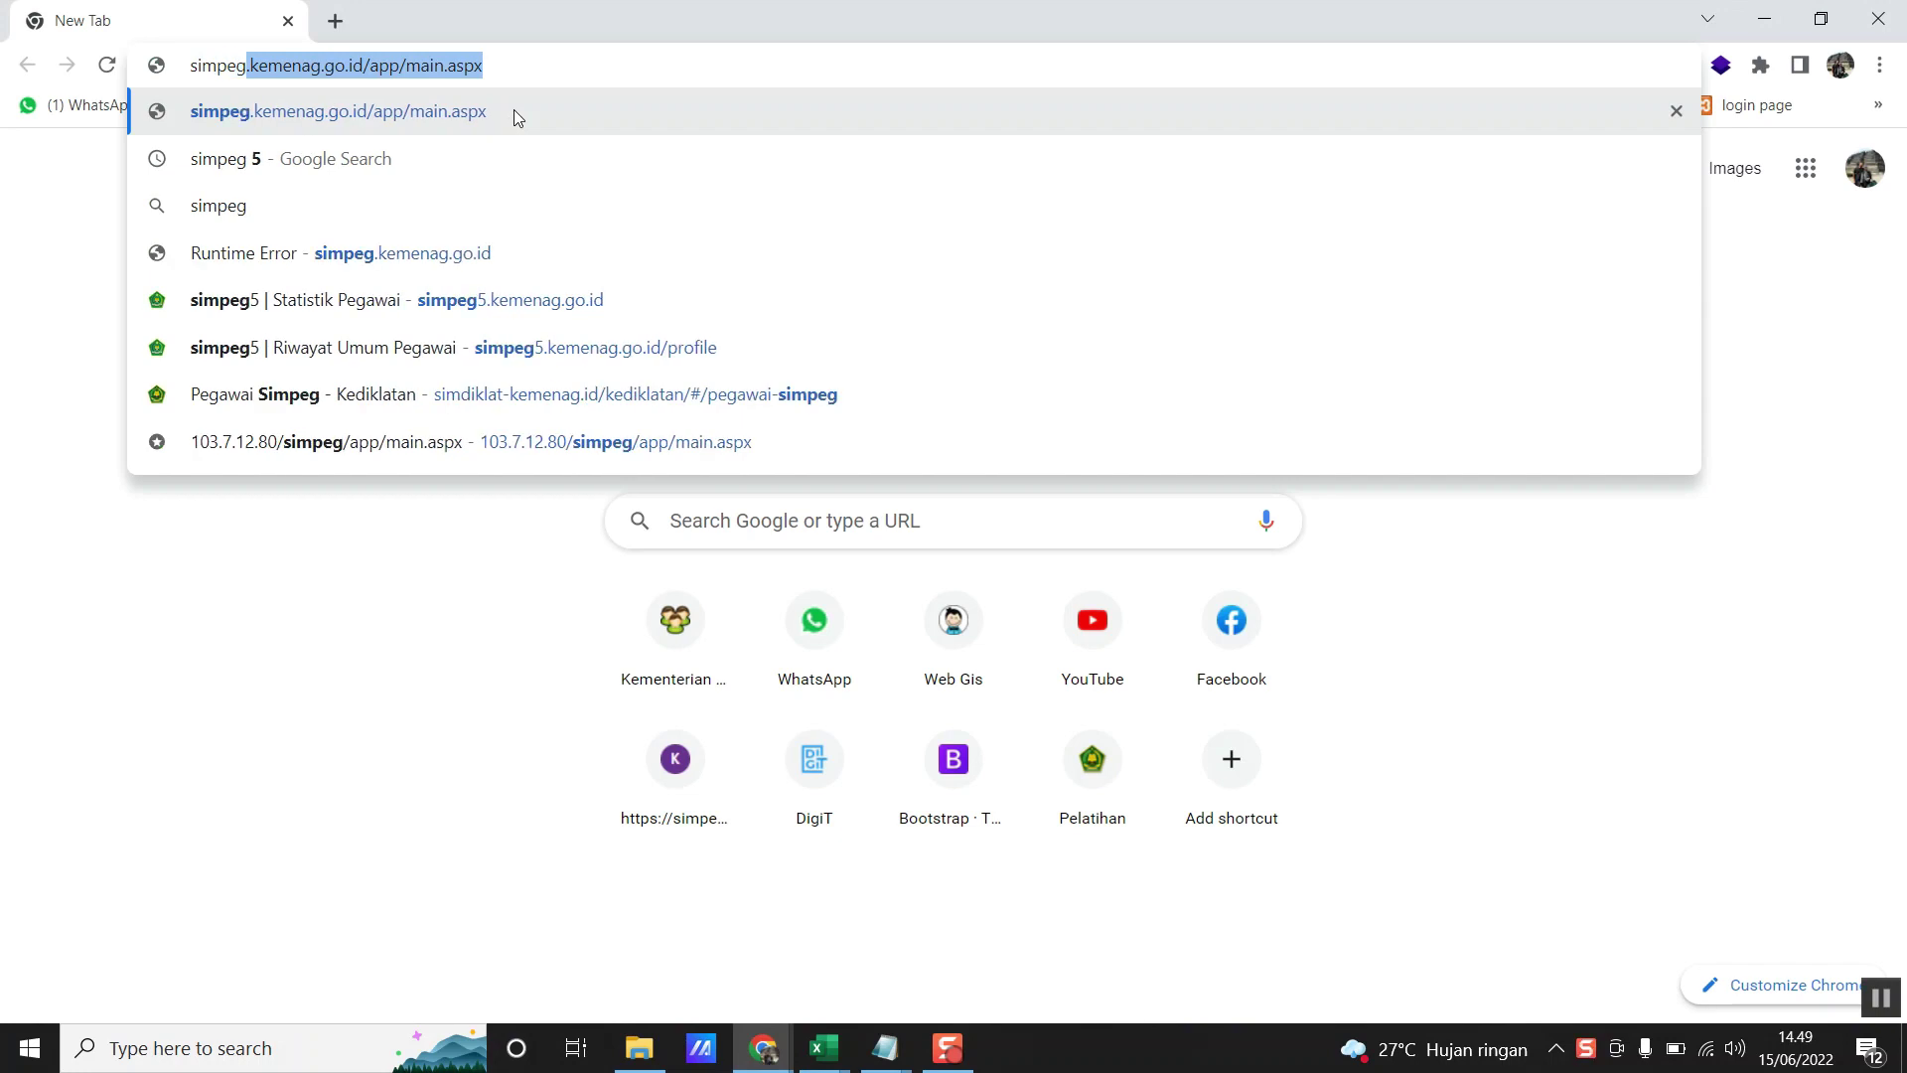
pyautogui.press('Return')
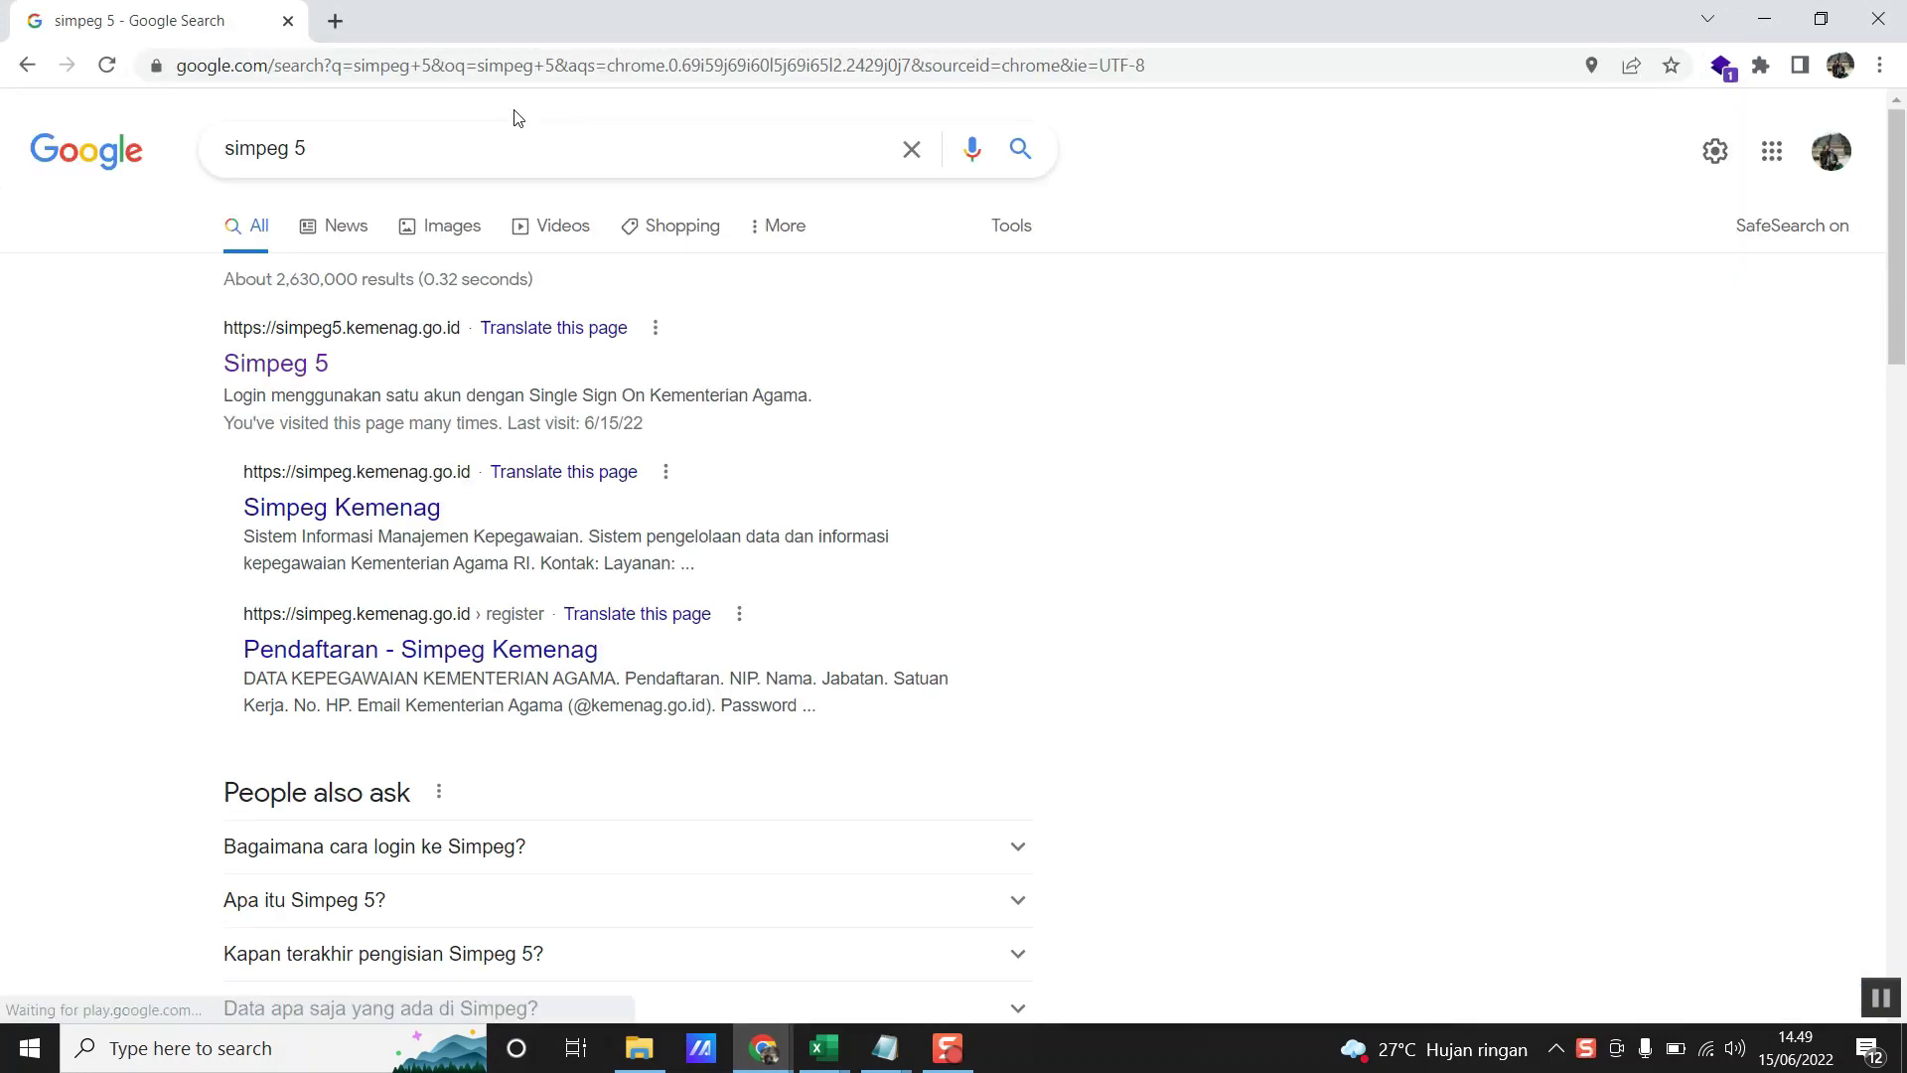
pyautogui.rightClick(275, 367)
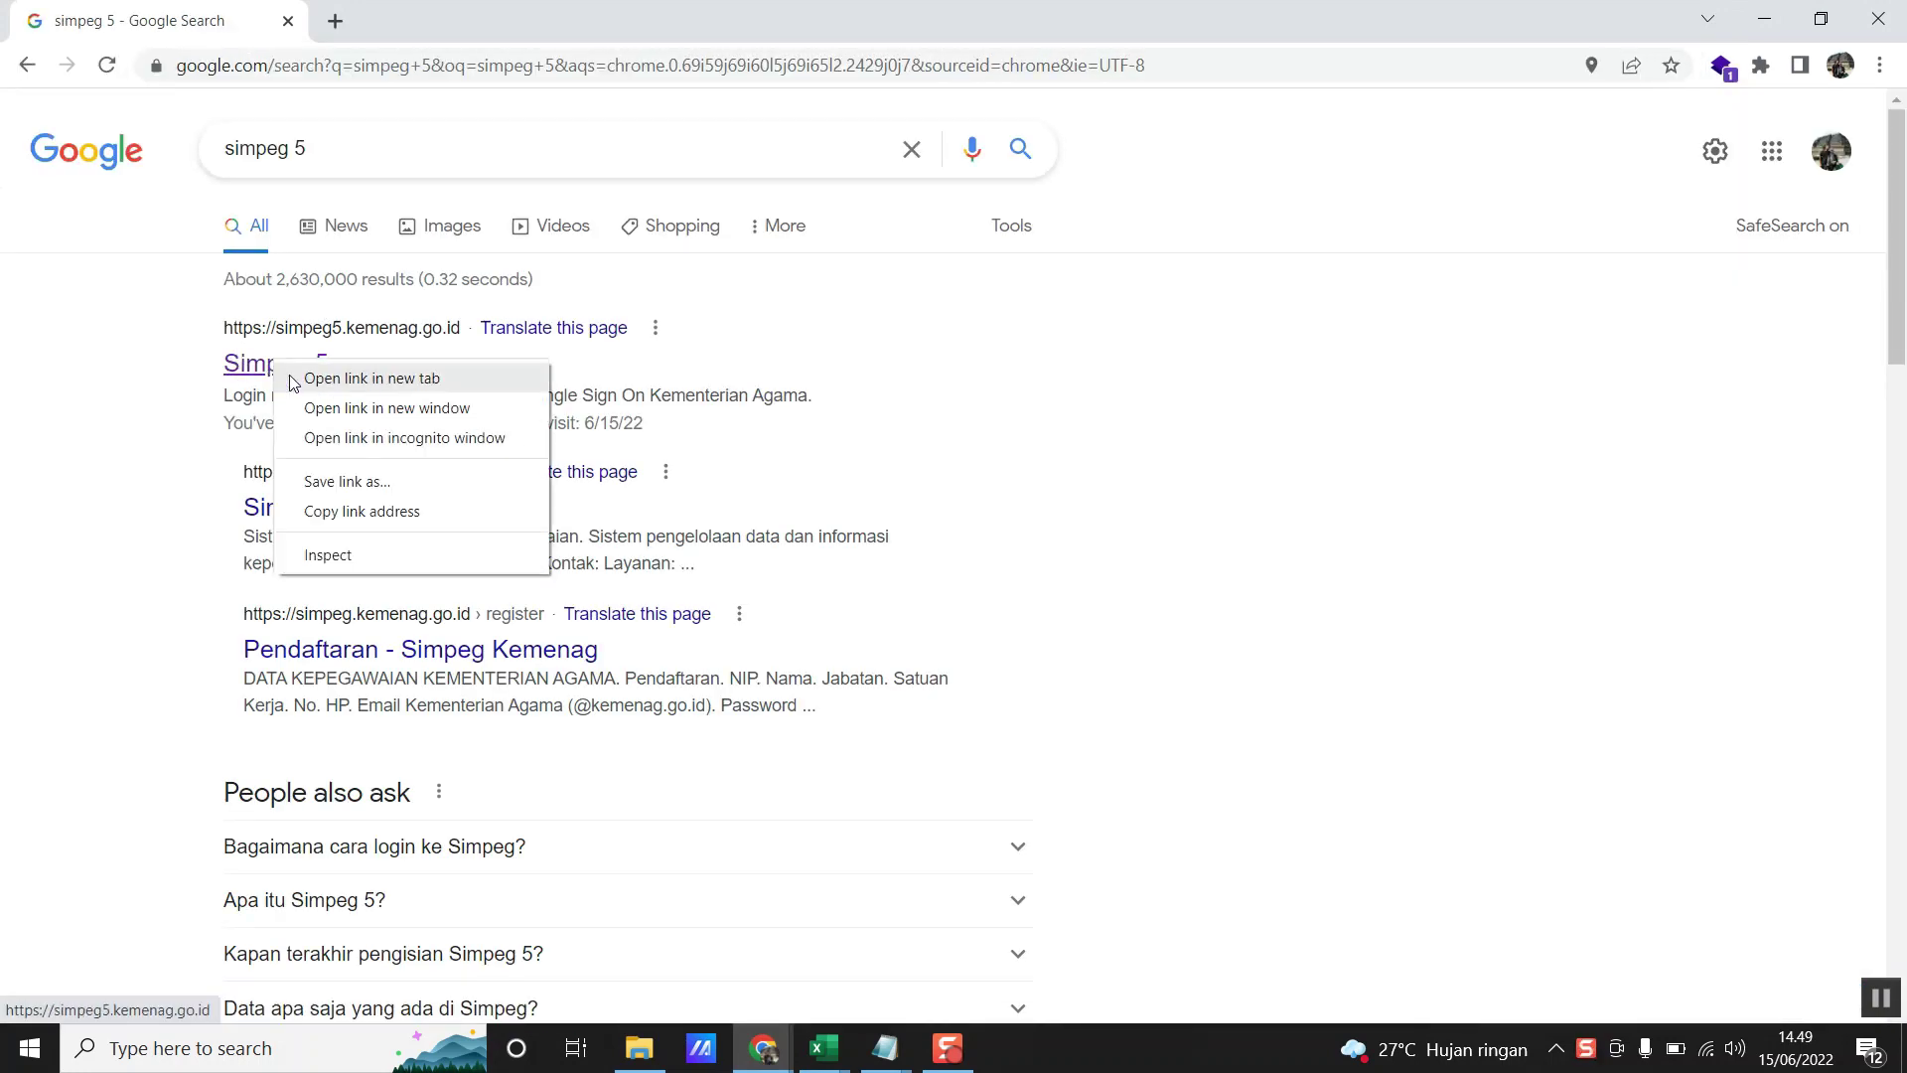
pyautogui.click(298, 376)
pyautogui.click(414, 17)
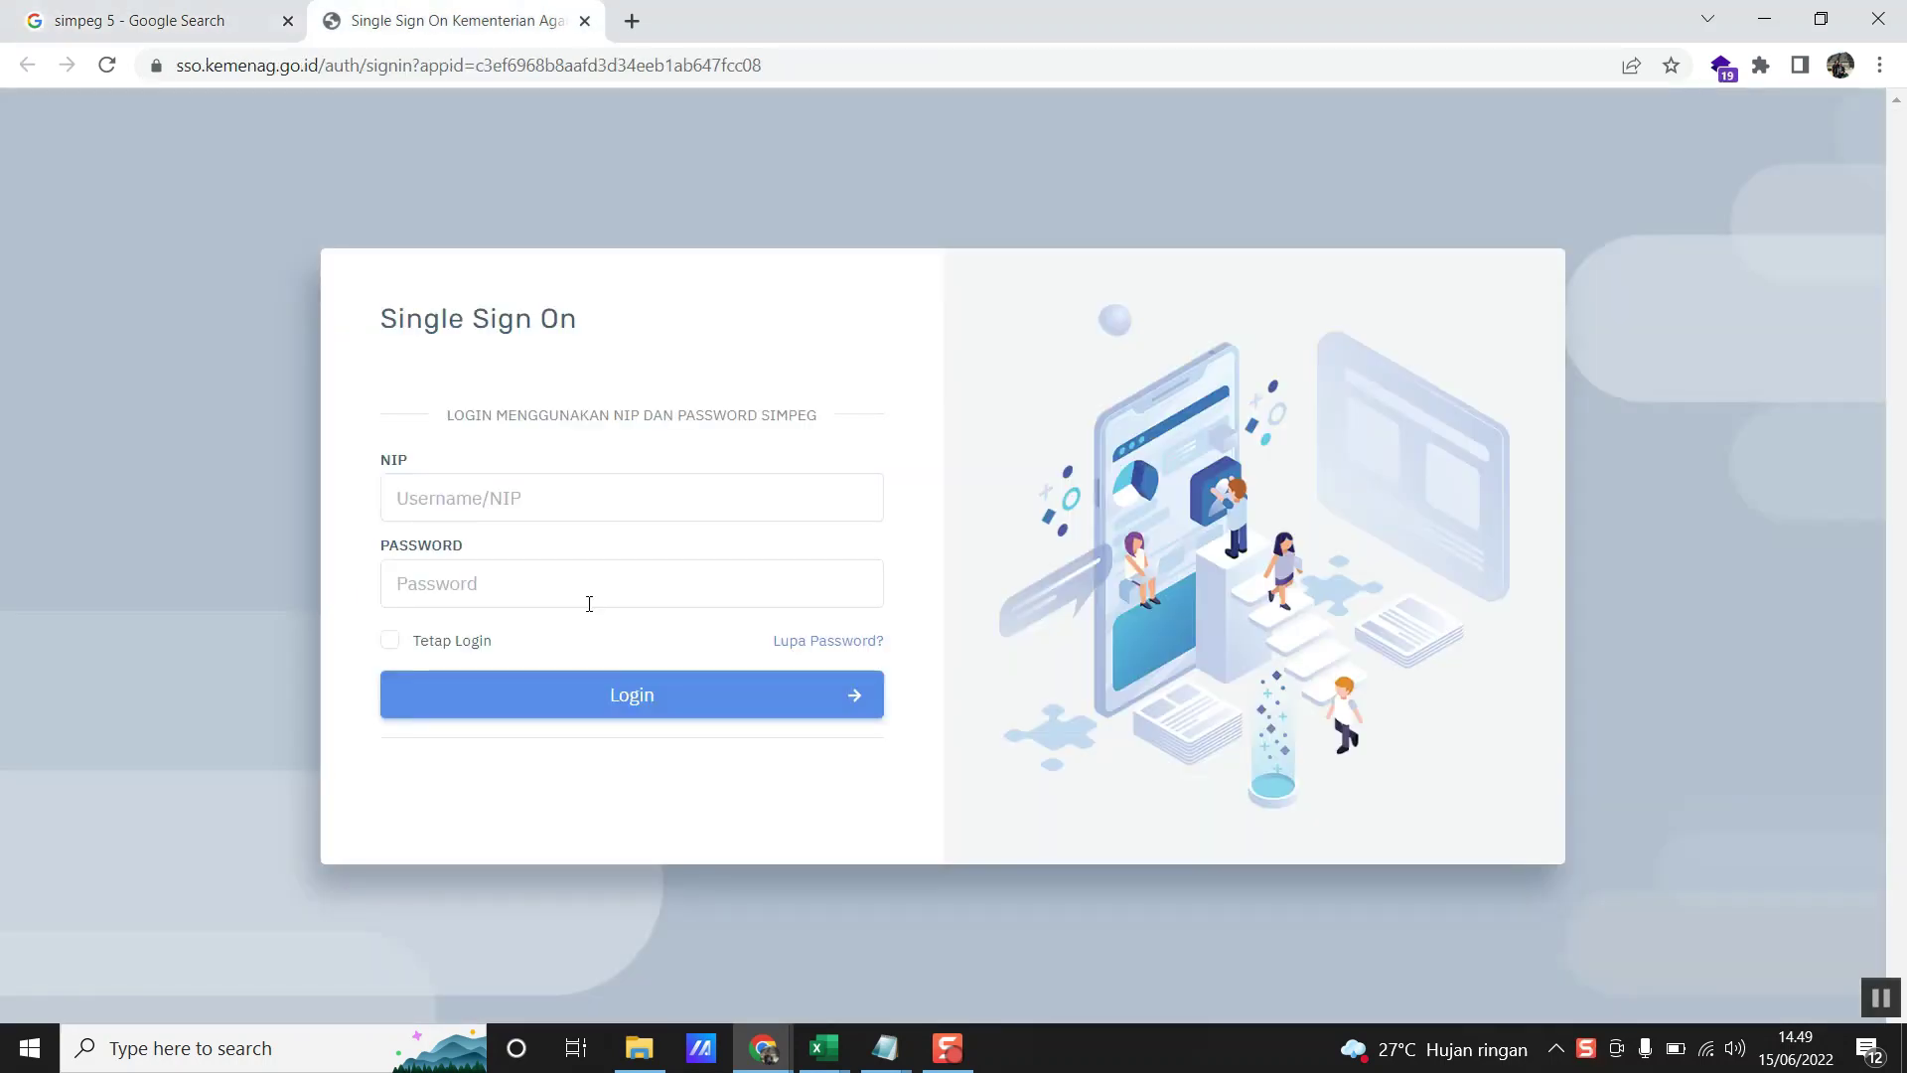
# - Log in to Kemenag Single Sign On with the employee's NIP and account password
pyautogui.click(560, 506)
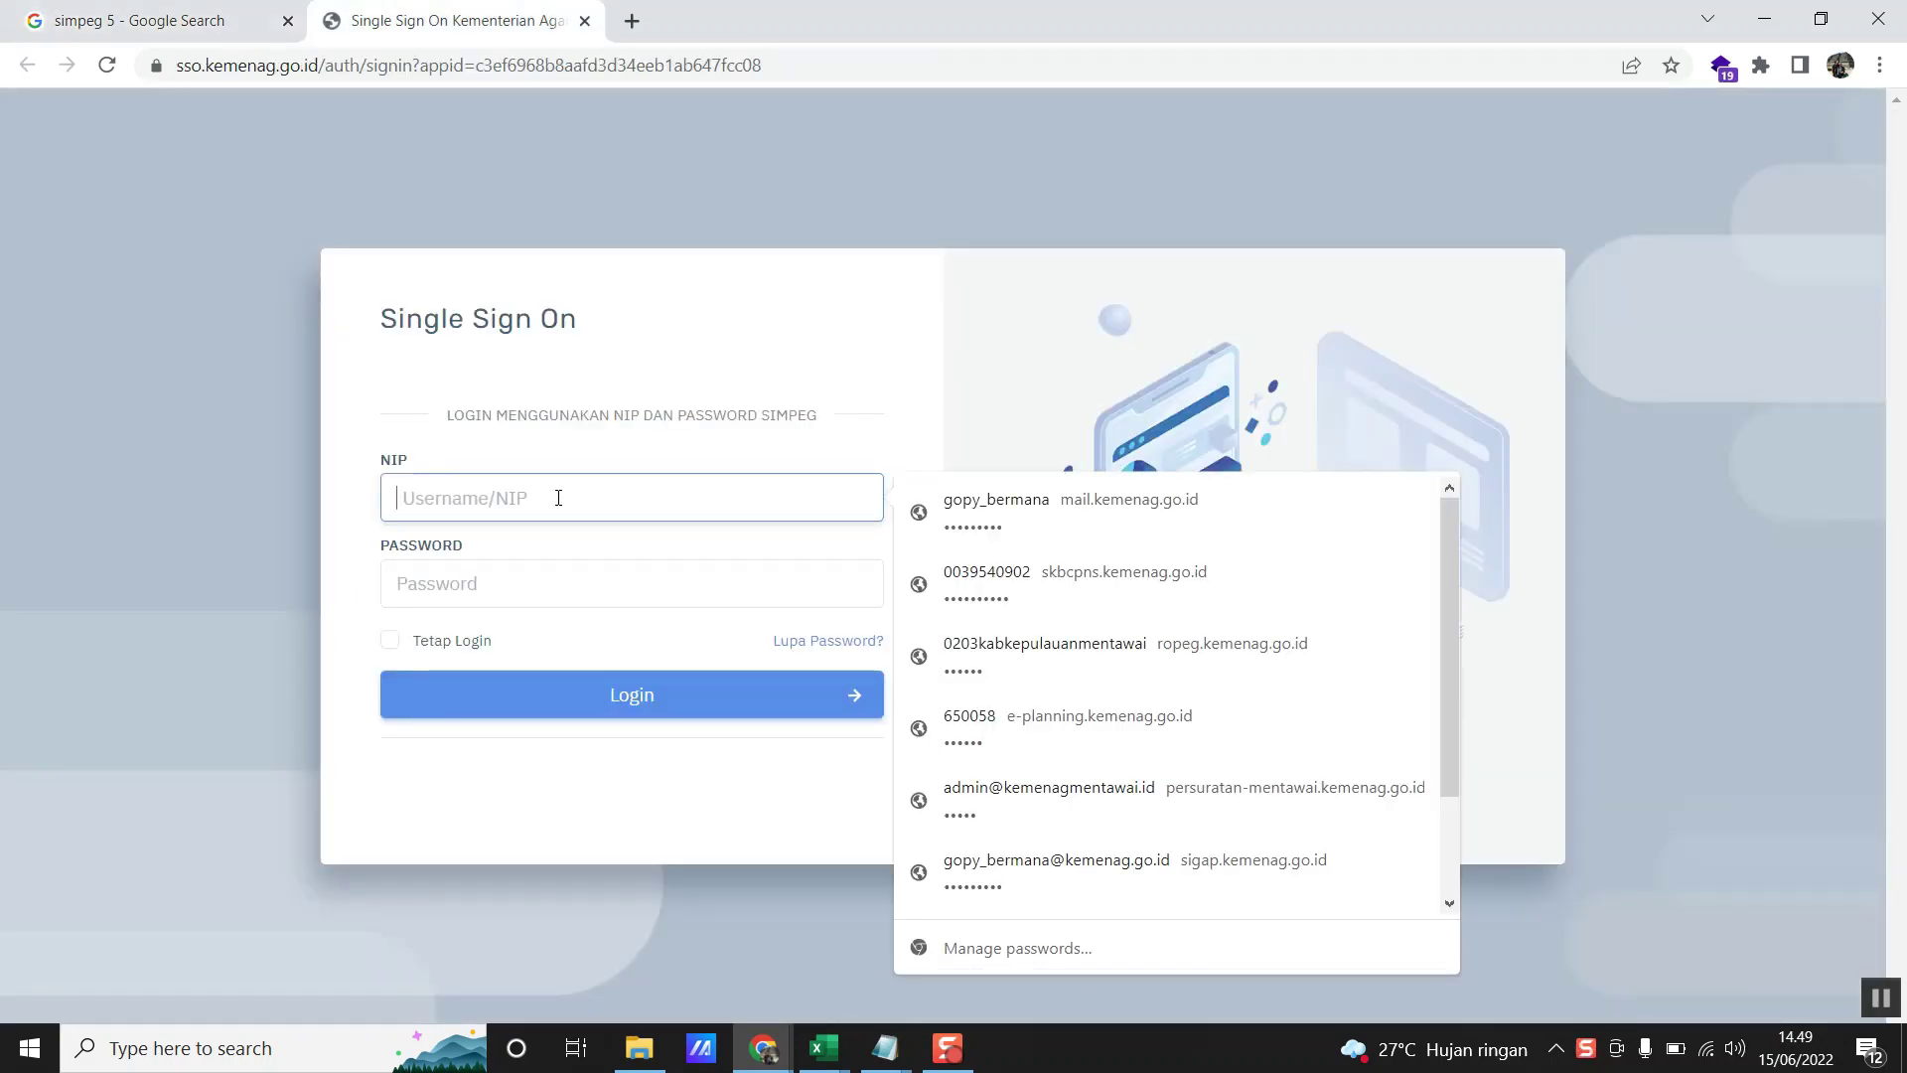
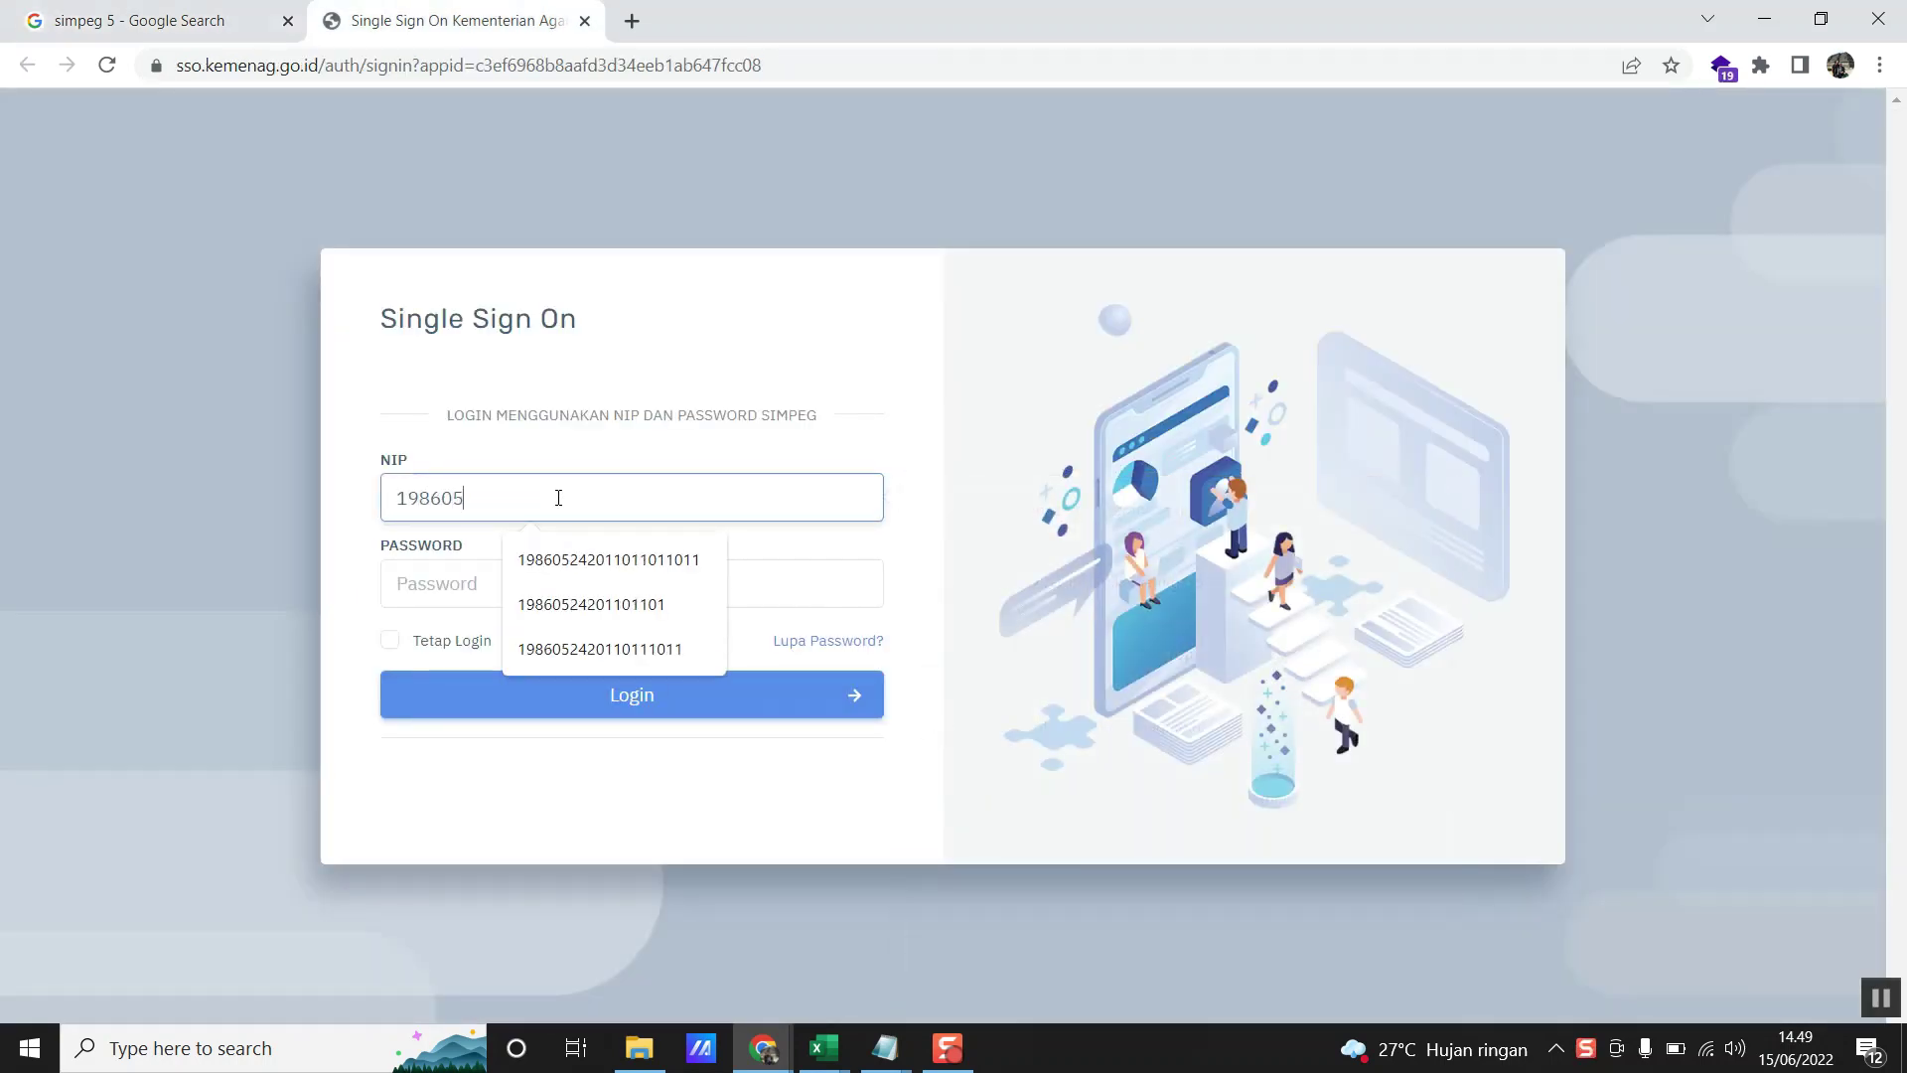
pyautogui.press('Tab')
pyautogui.write('******')
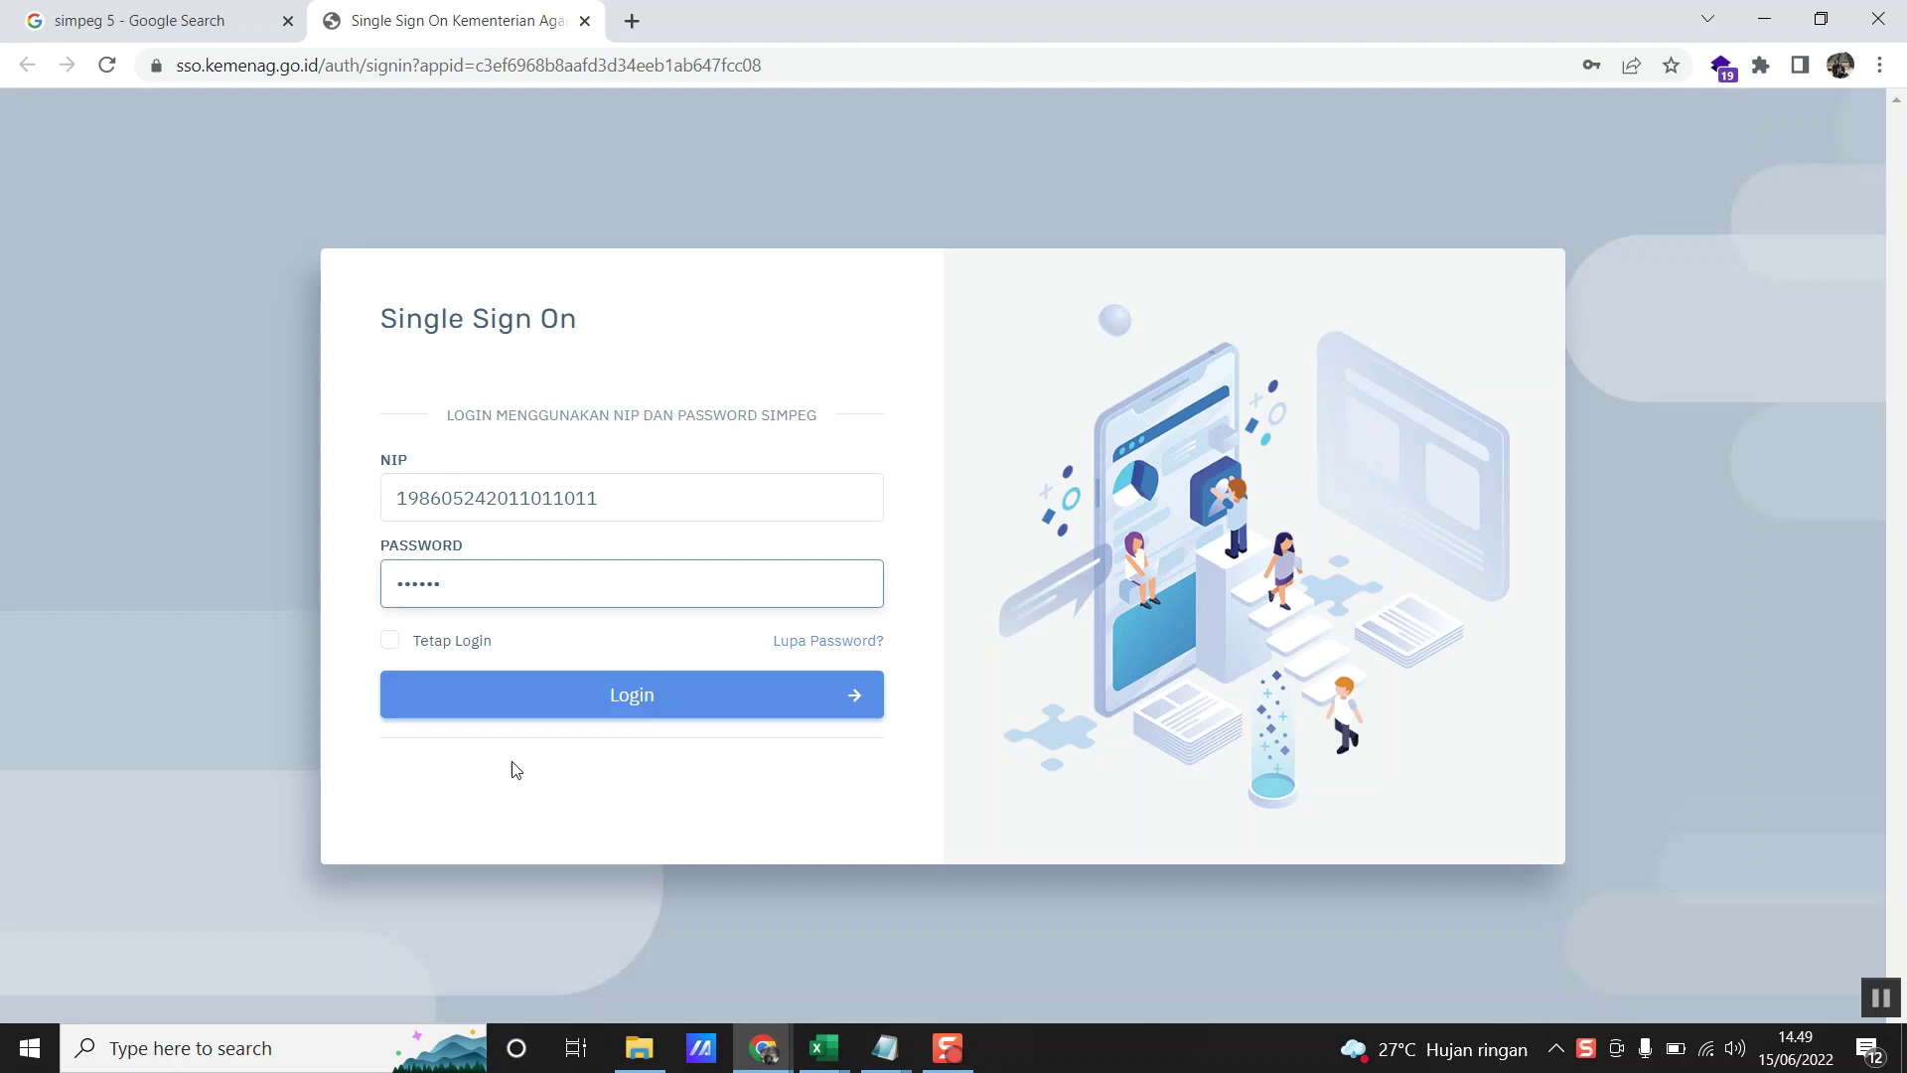
pyautogui.click(687, 696)
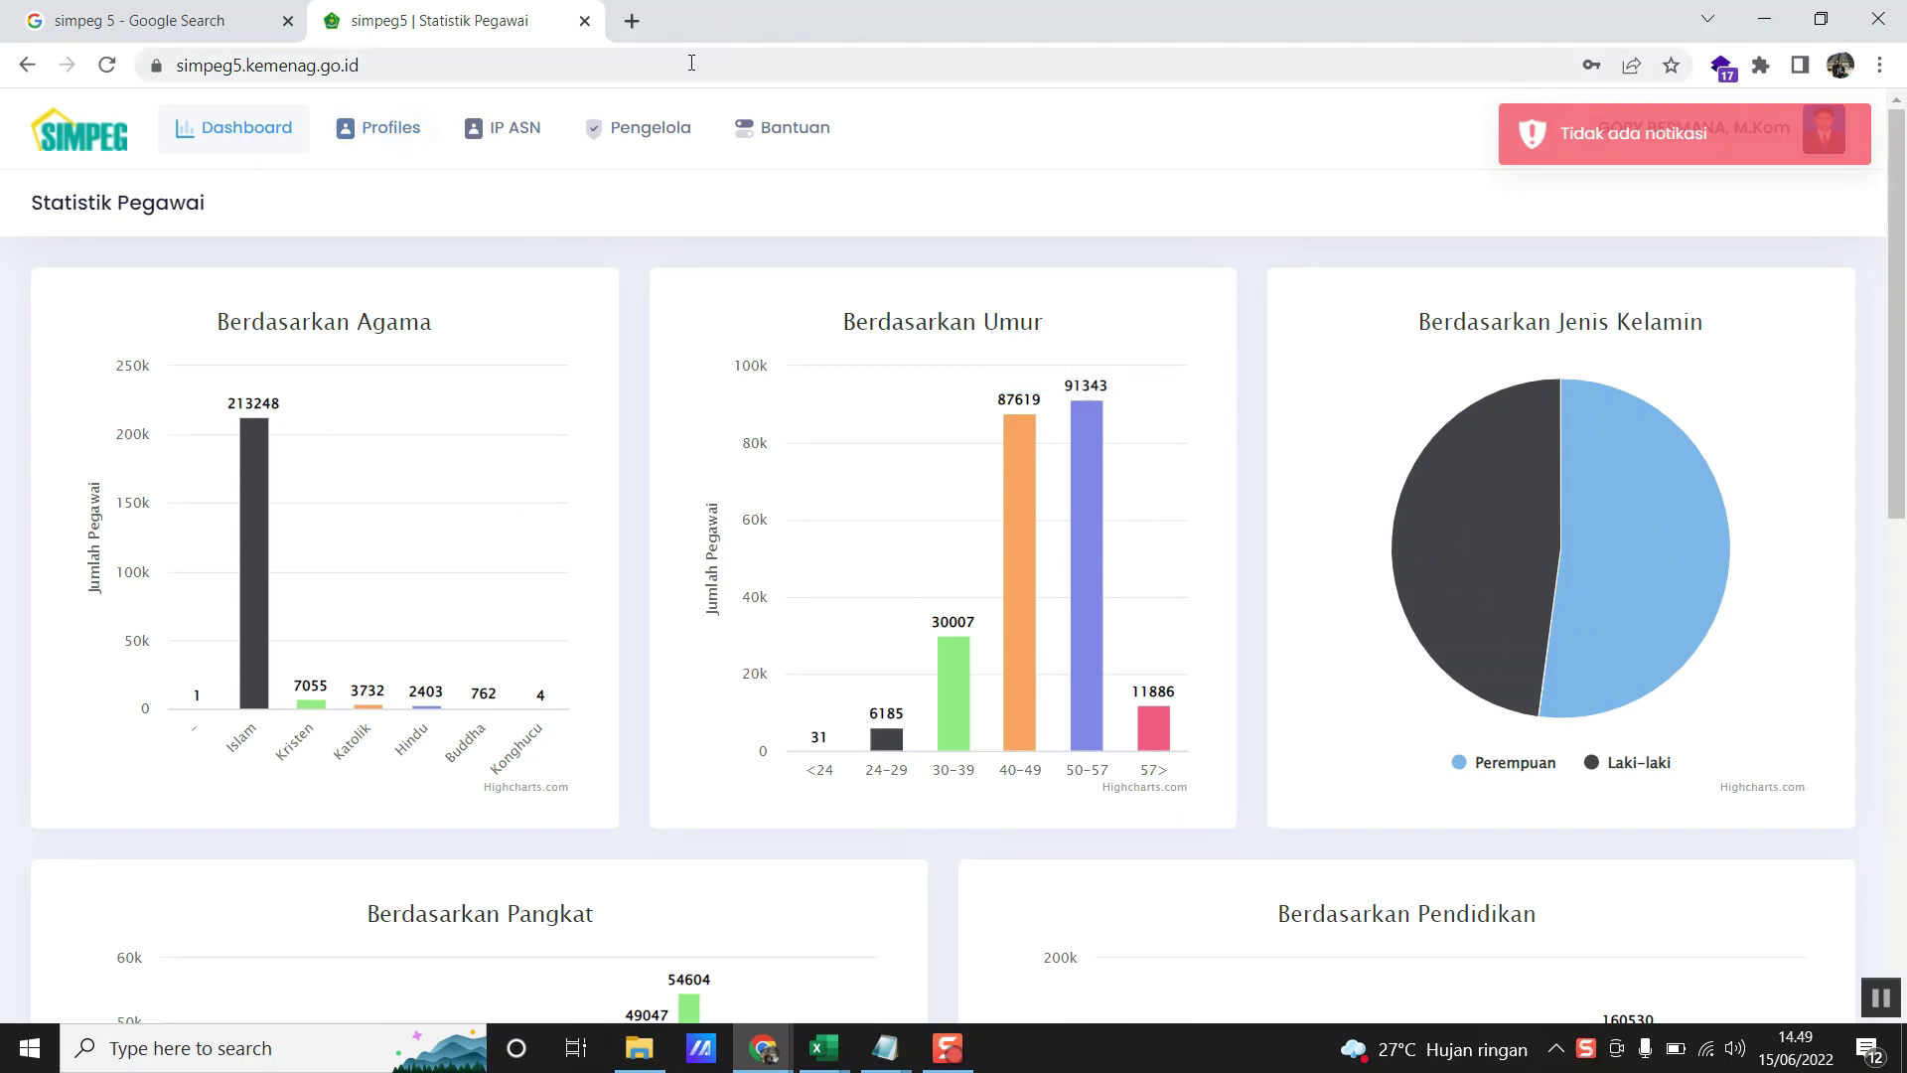
# - Go to the employee profile and open Pendidikan > Diklat in the sidebar
pyautogui.click(639, 127)
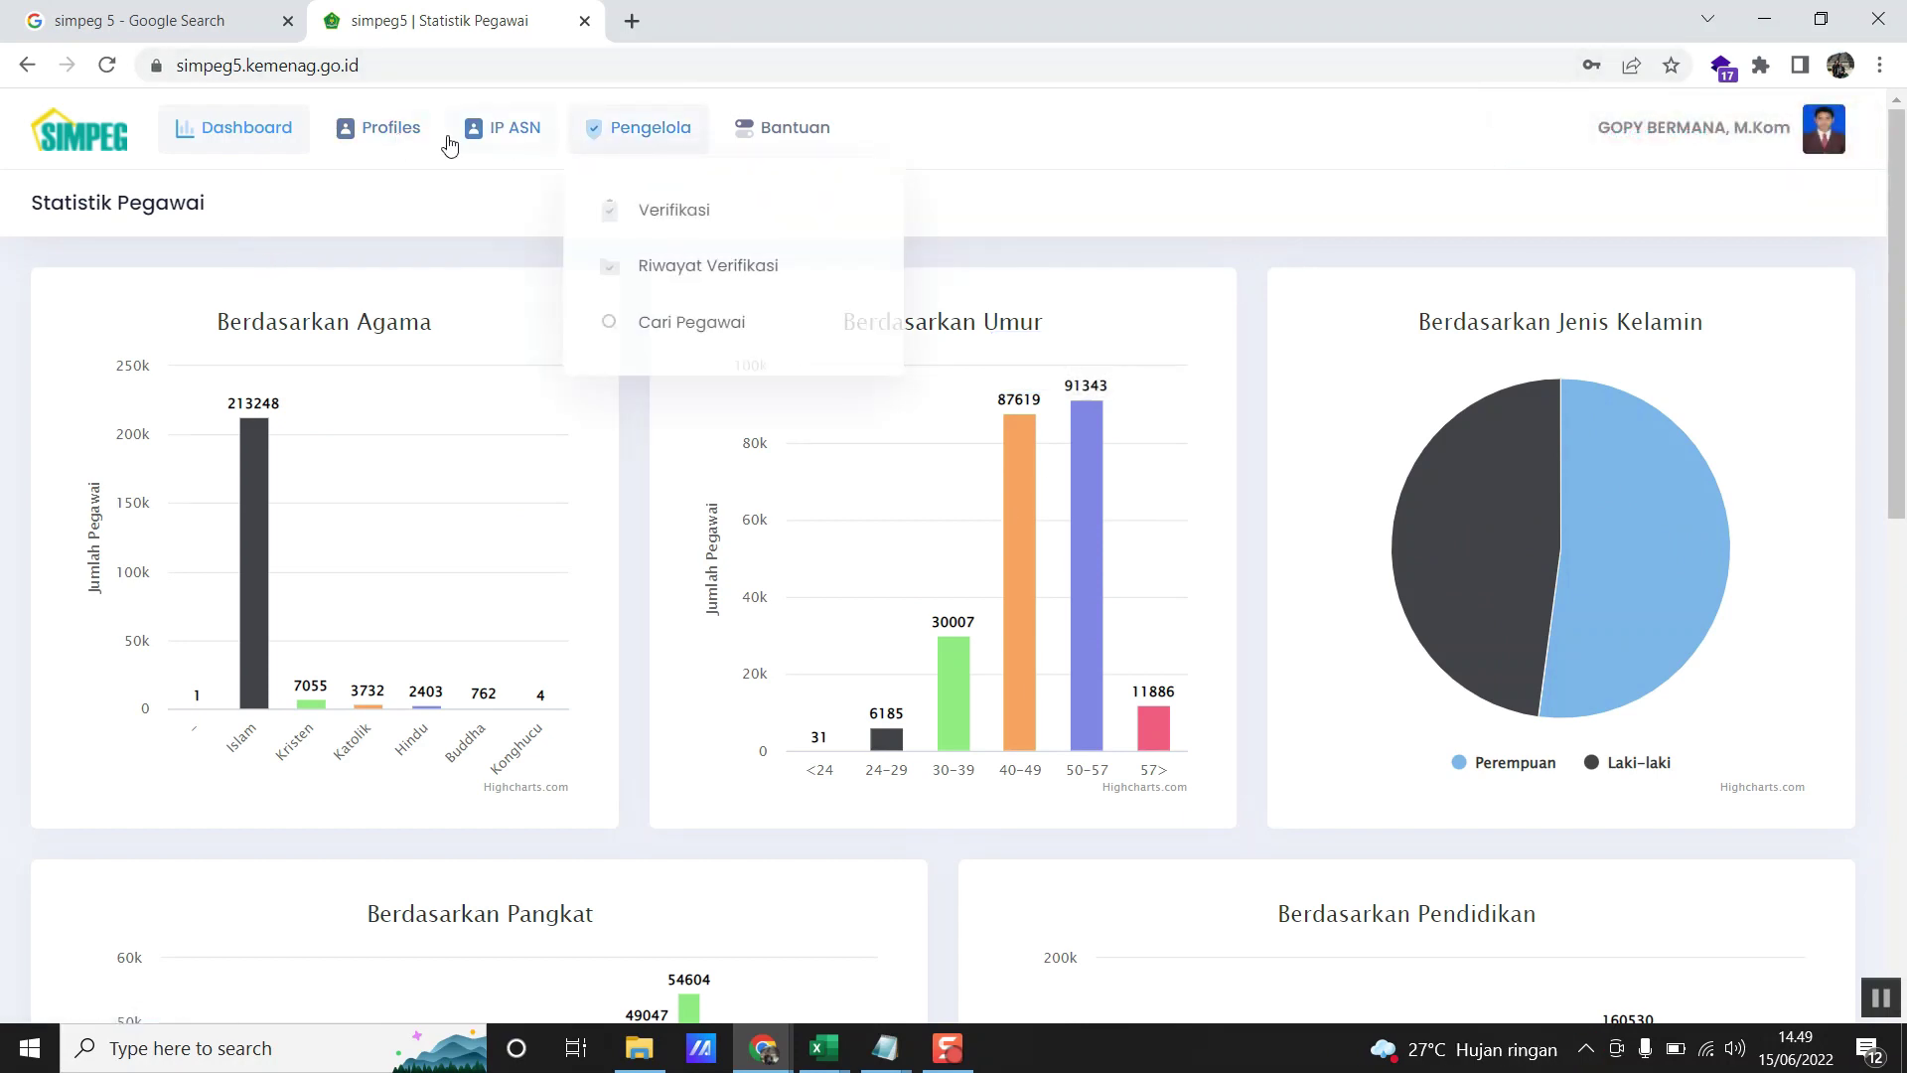
pyautogui.click(367, 142)
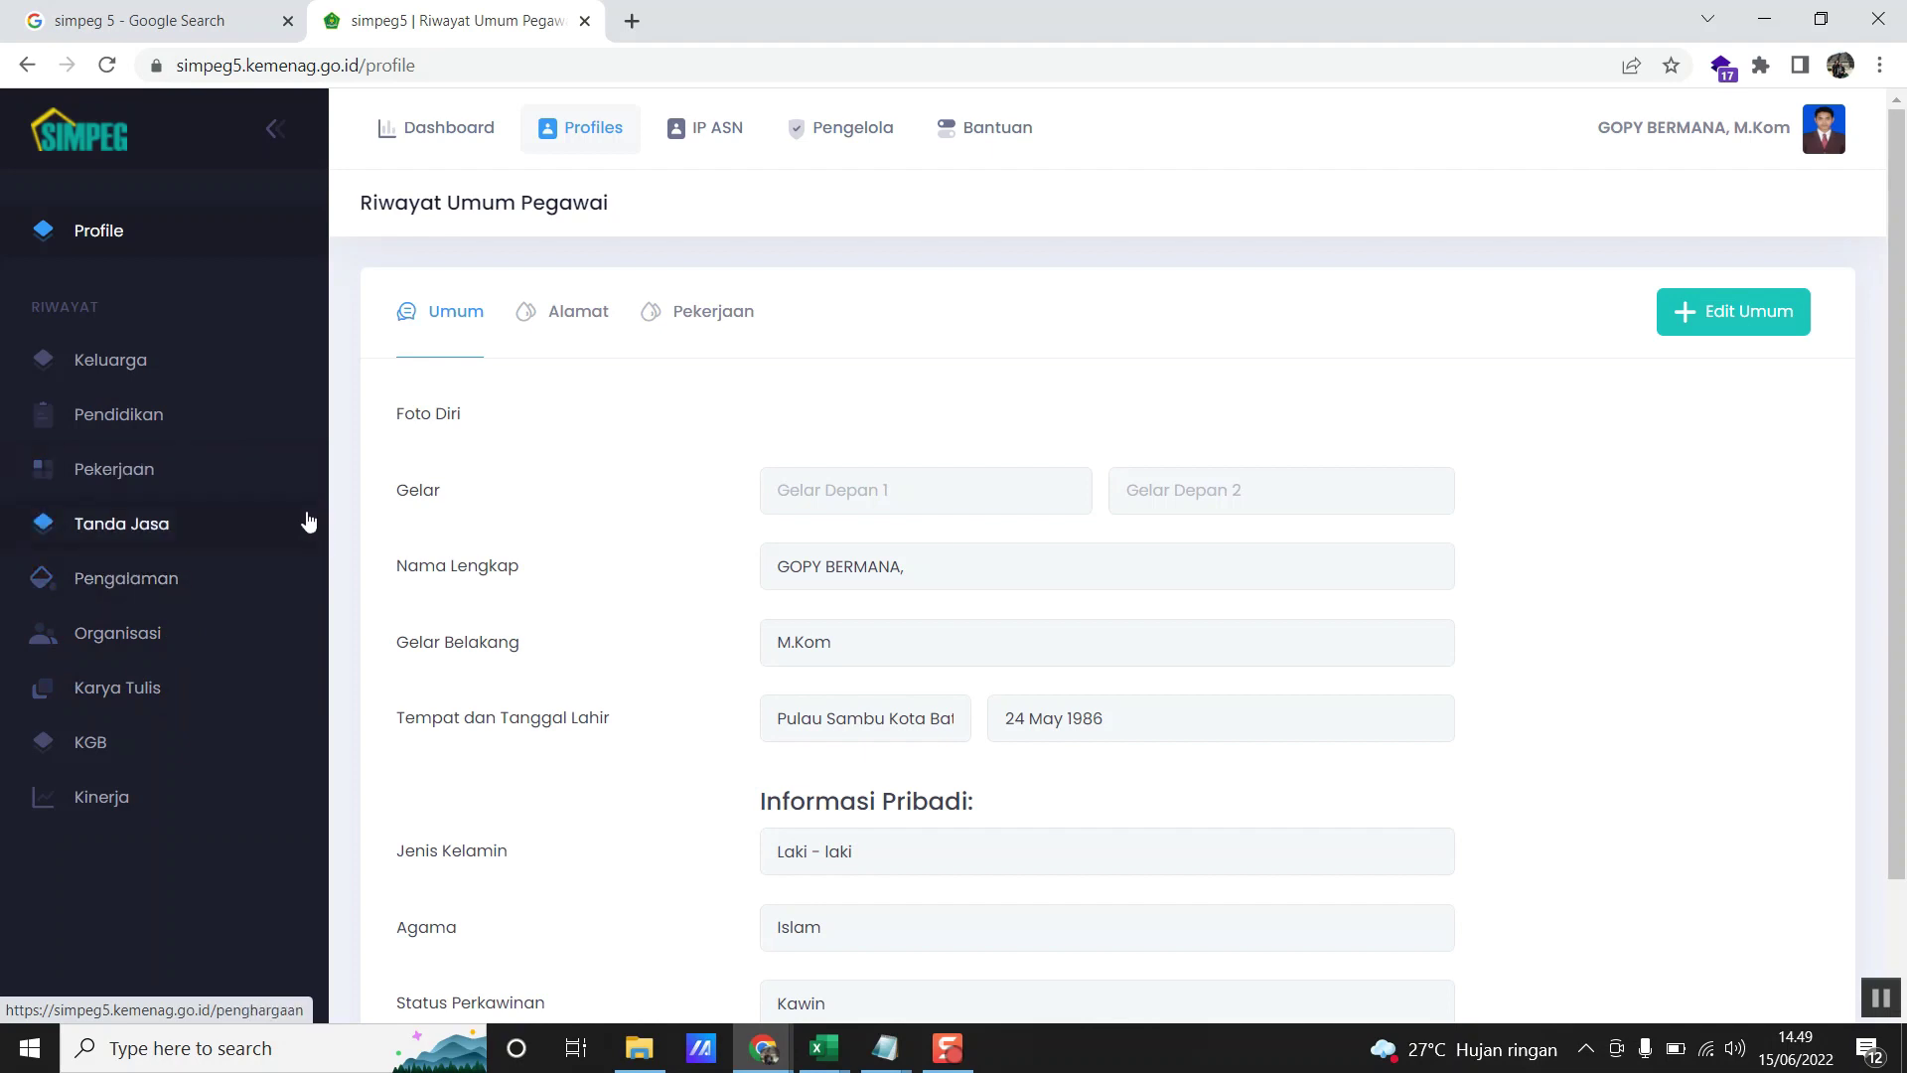
pyautogui.click(122, 417)
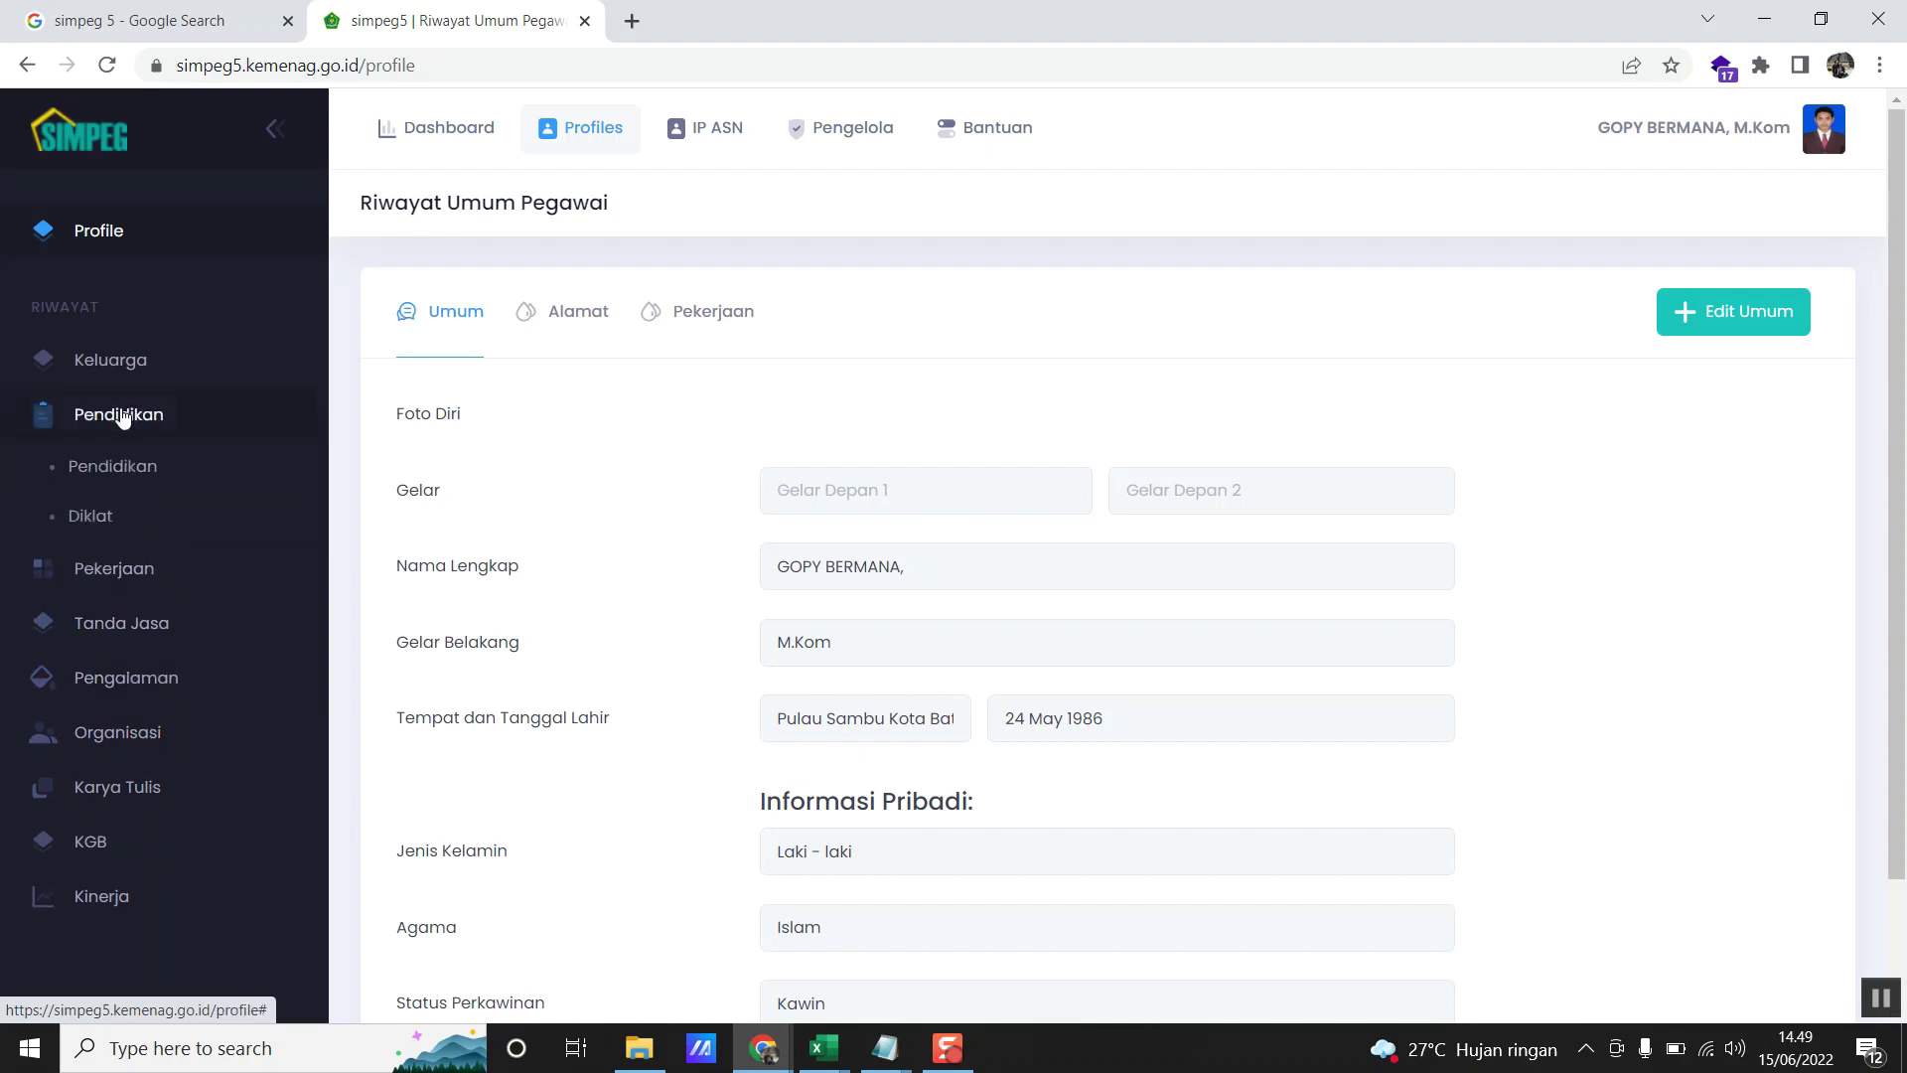
pyautogui.click(100, 524)
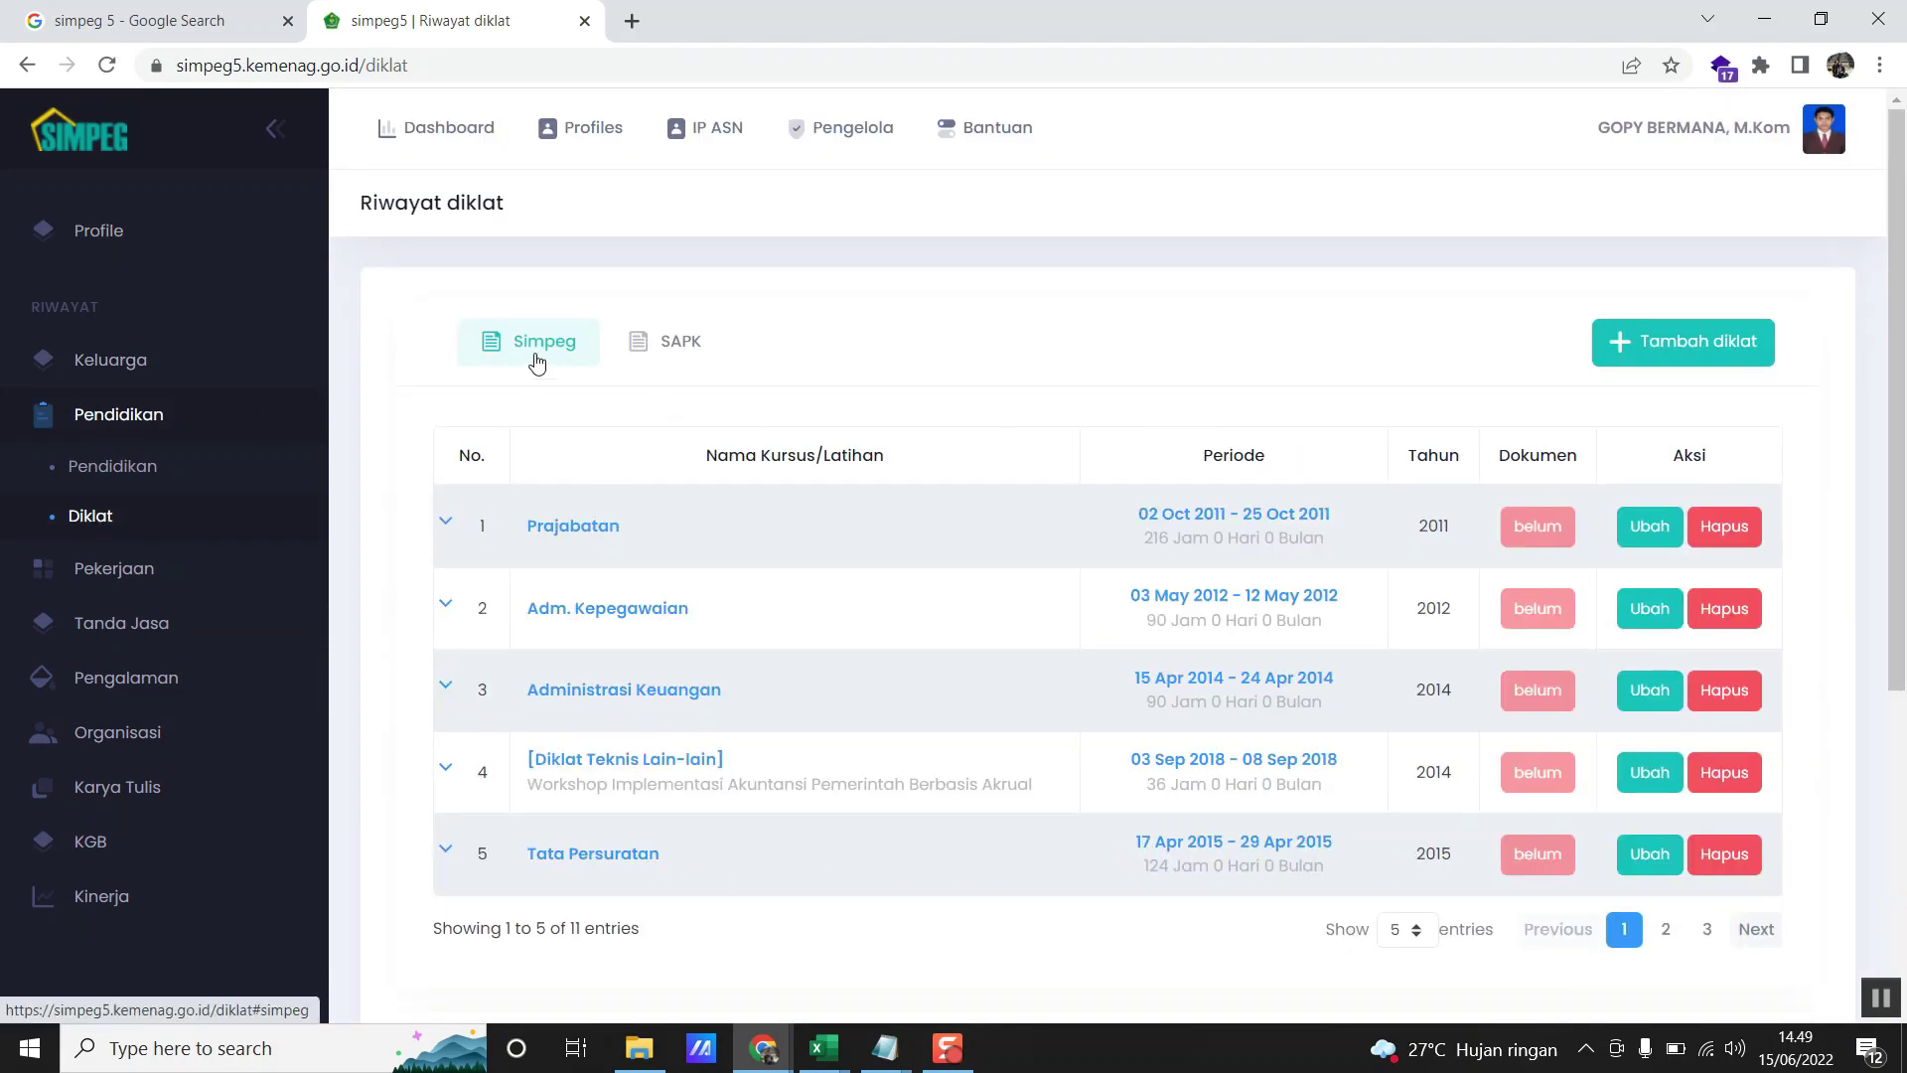
pyautogui.click(641, 343)
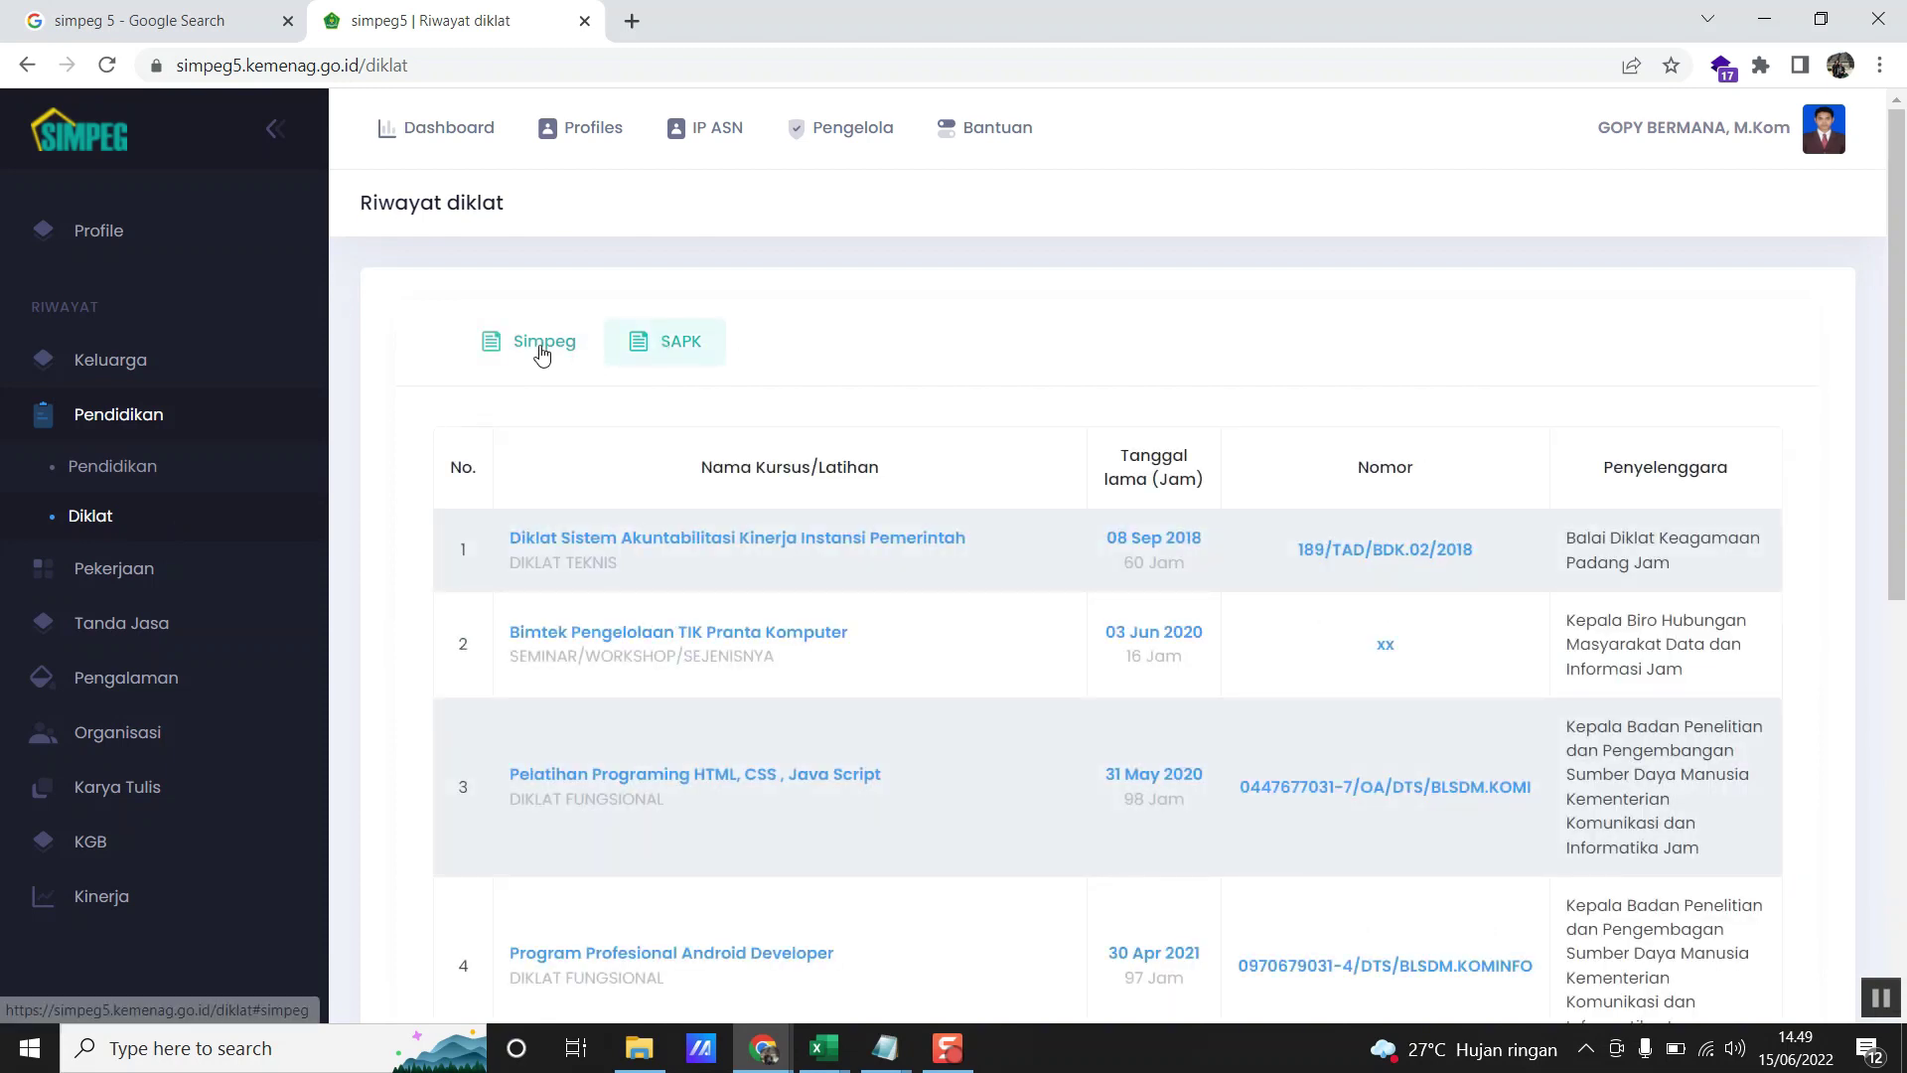
pyautogui.scroll(-4, 950, 610)
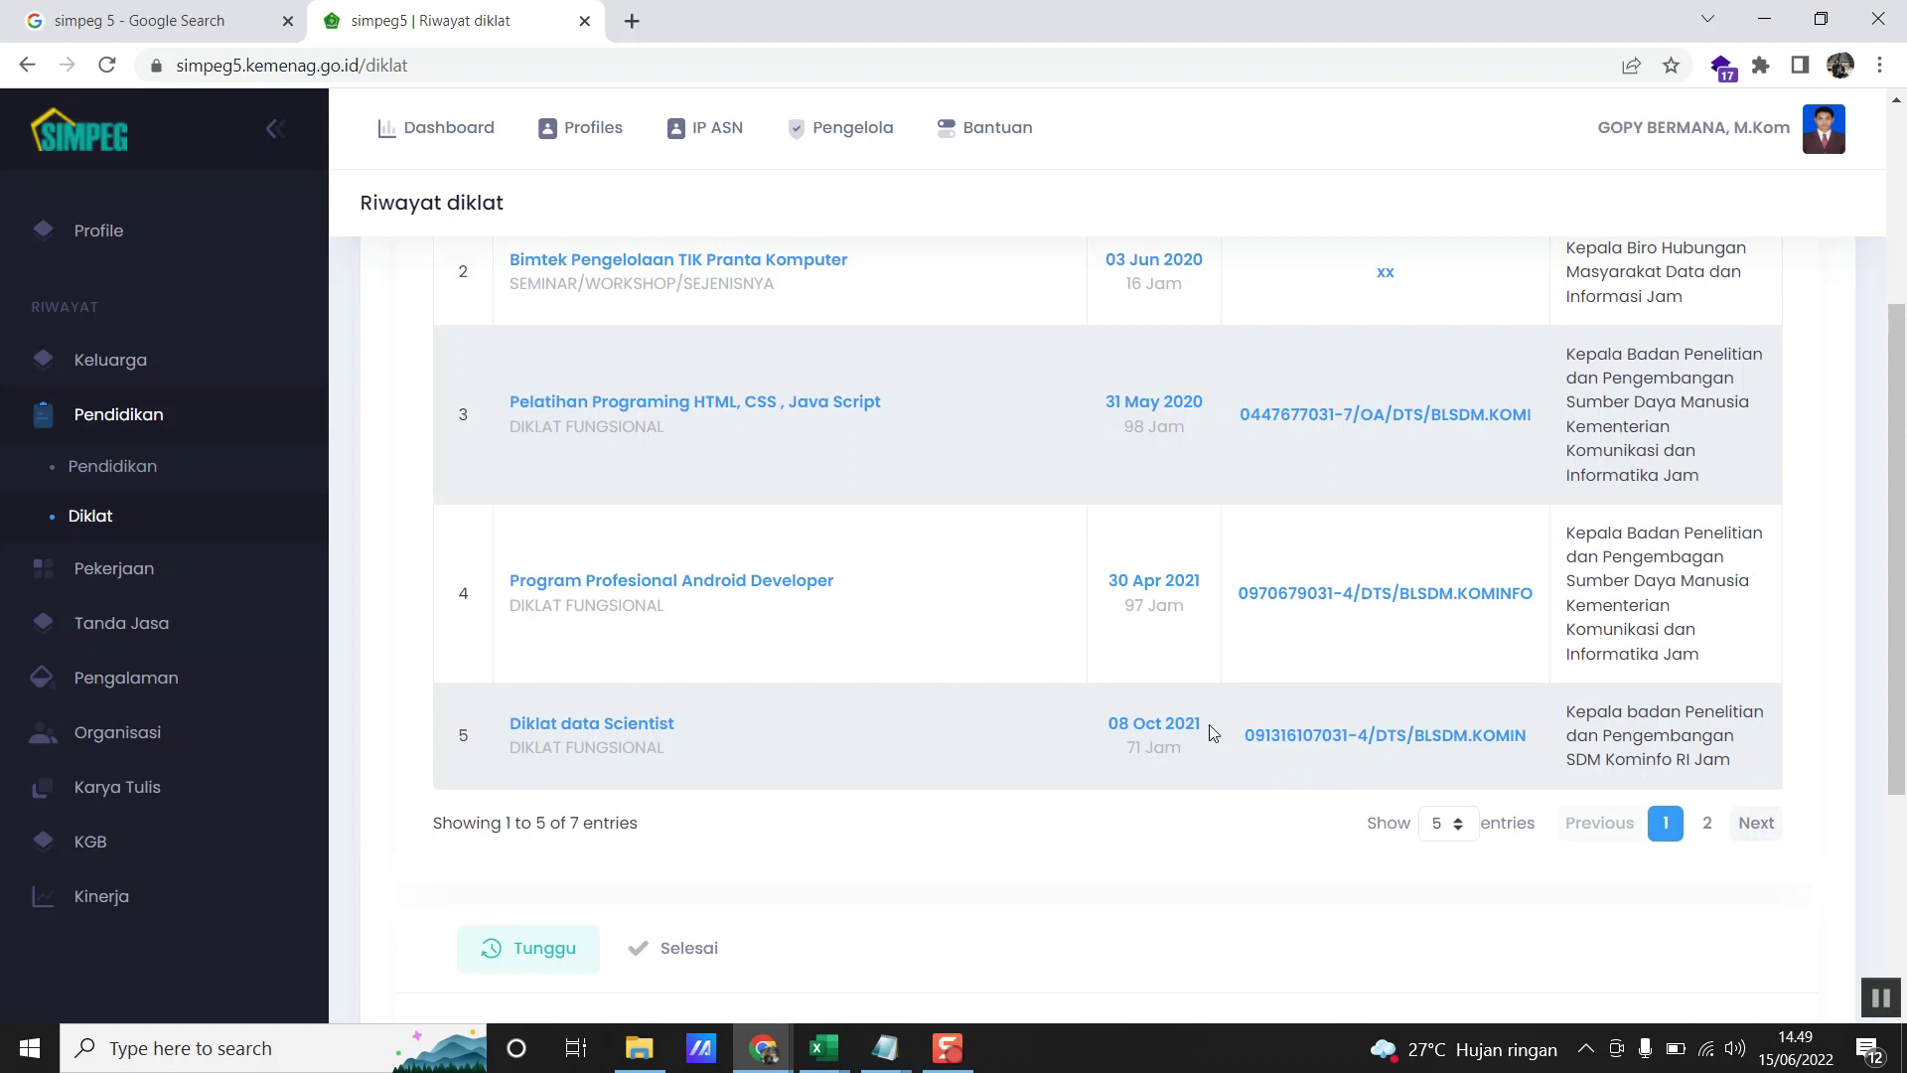
pyautogui.scroll(4, 1198, 717)
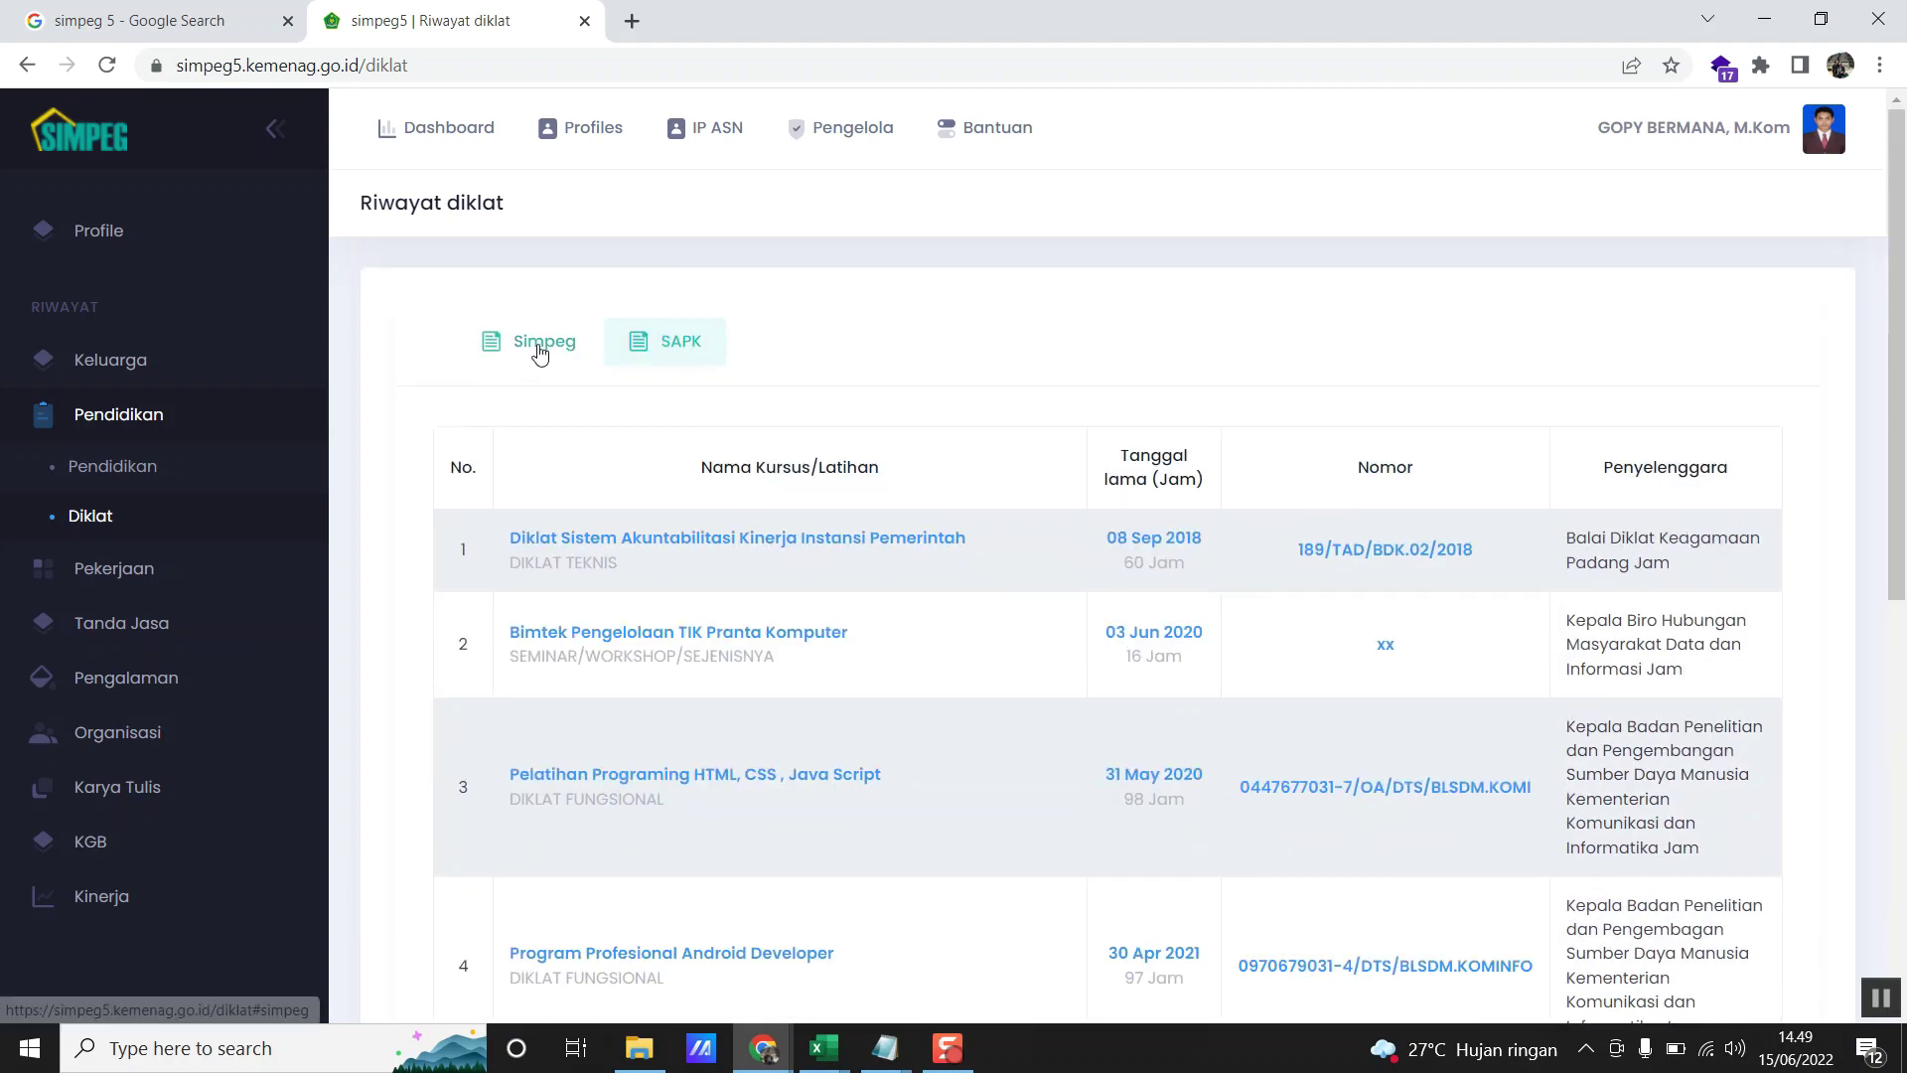
pyautogui.click(537, 349)
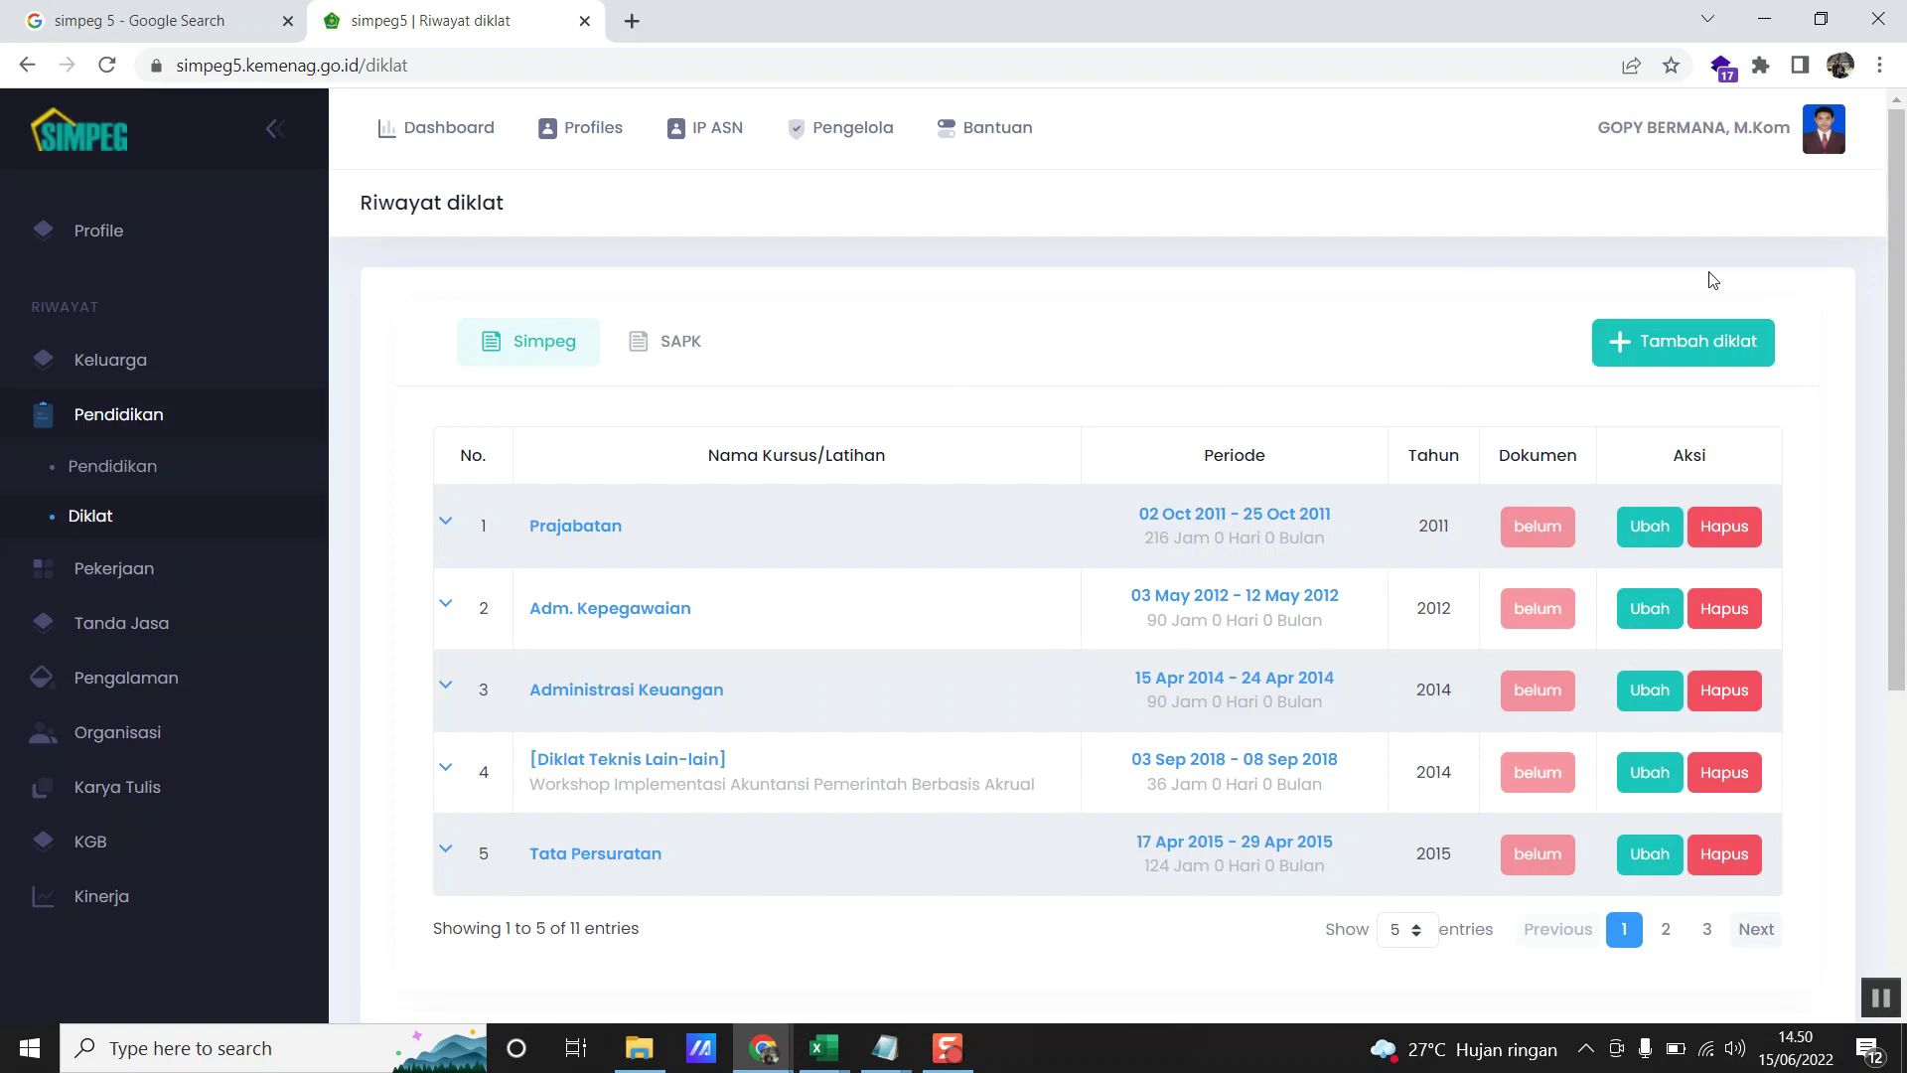
# - Add a new diklat record with Nama Diklat set to [Diklat Fungsional Lain-Lain]
pyautogui.click(1710, 349)
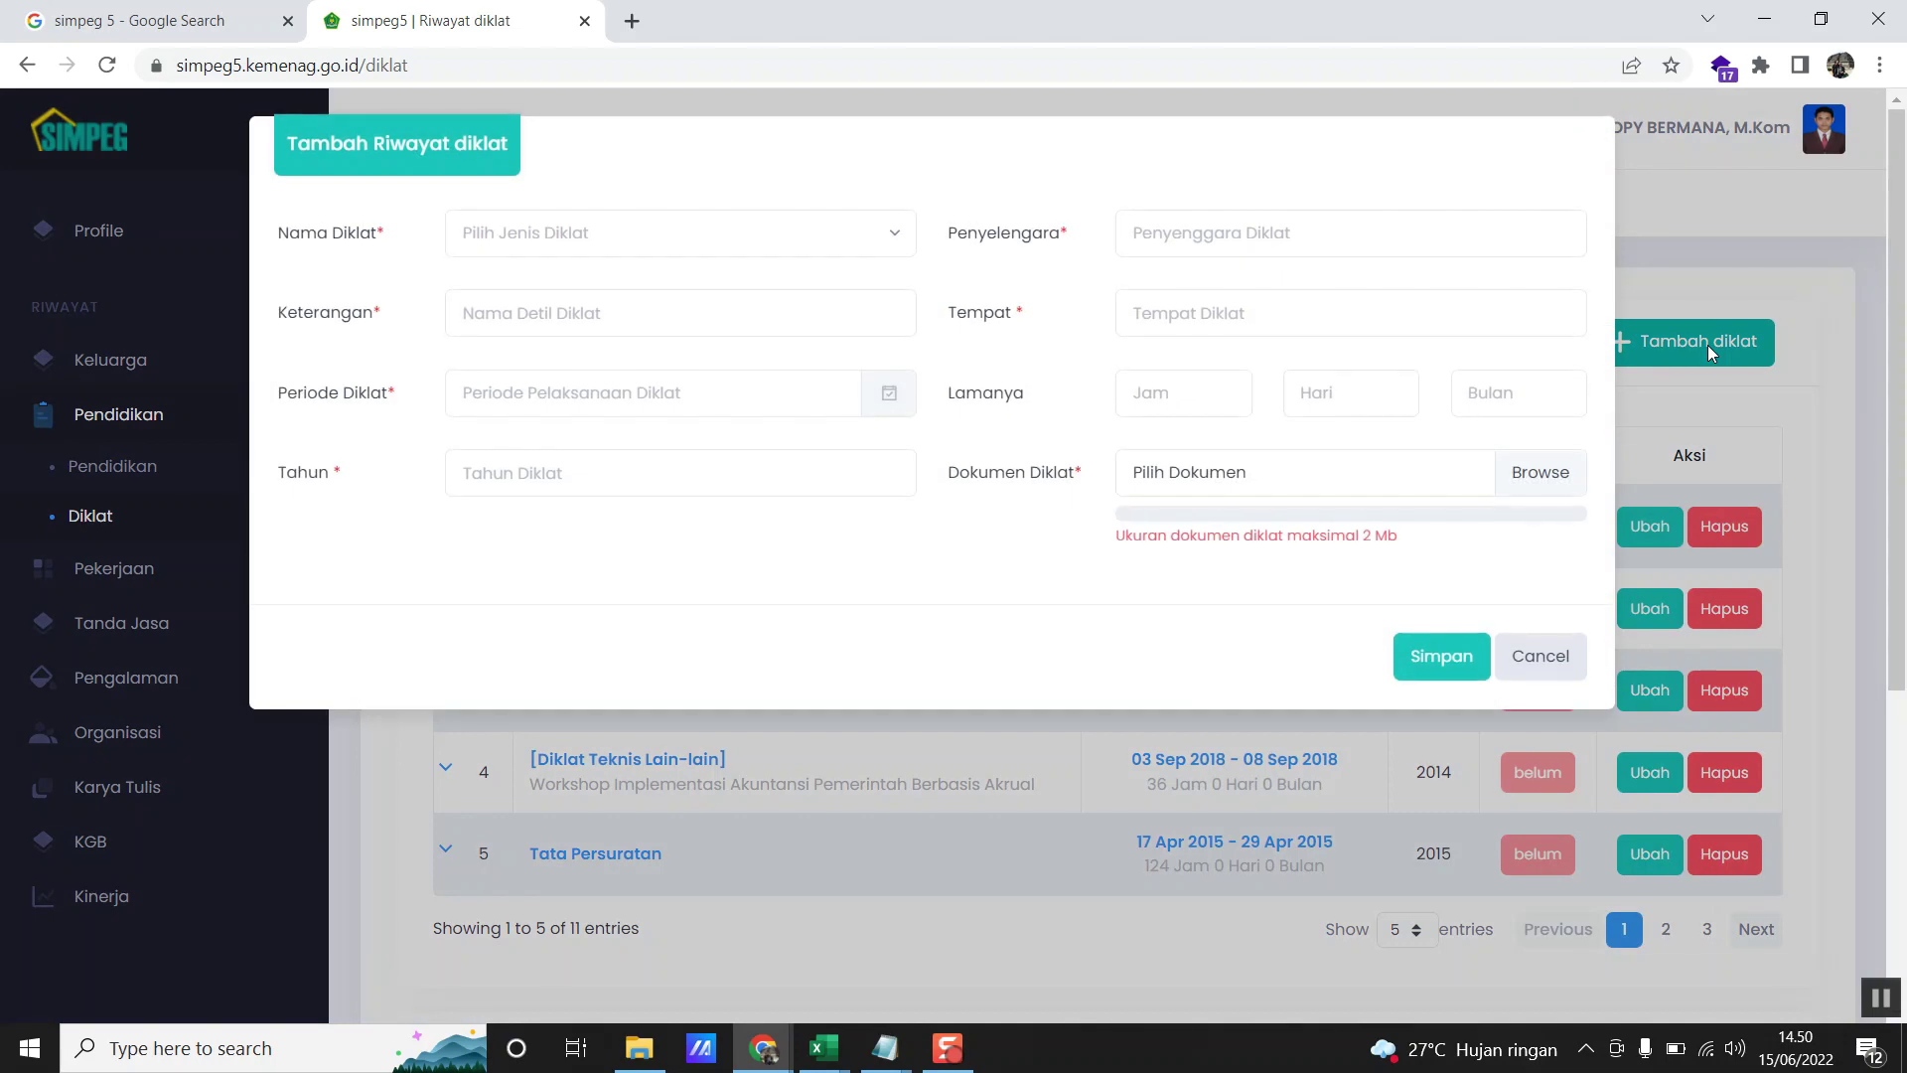
pyautogui.click(856, 248)
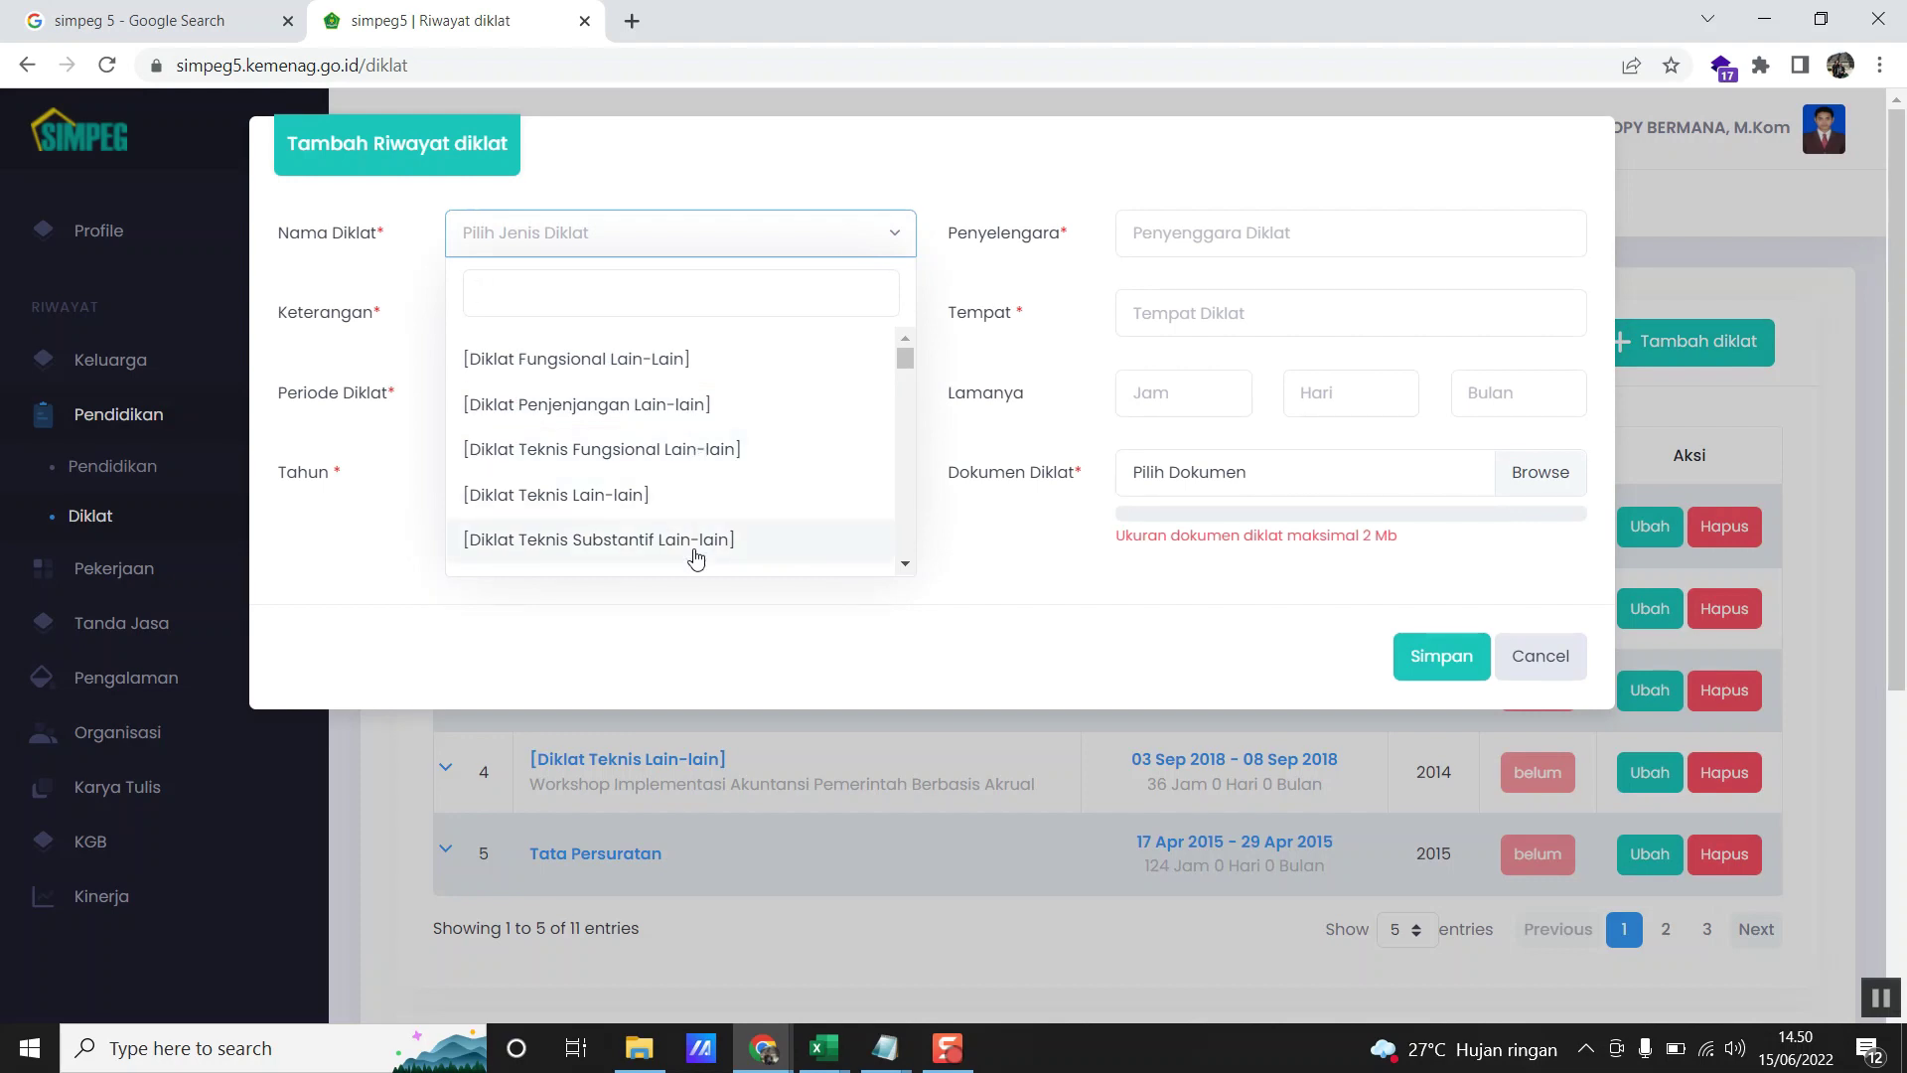
pyautogui.click(699, 381)
pyautogui.click(462, 317)
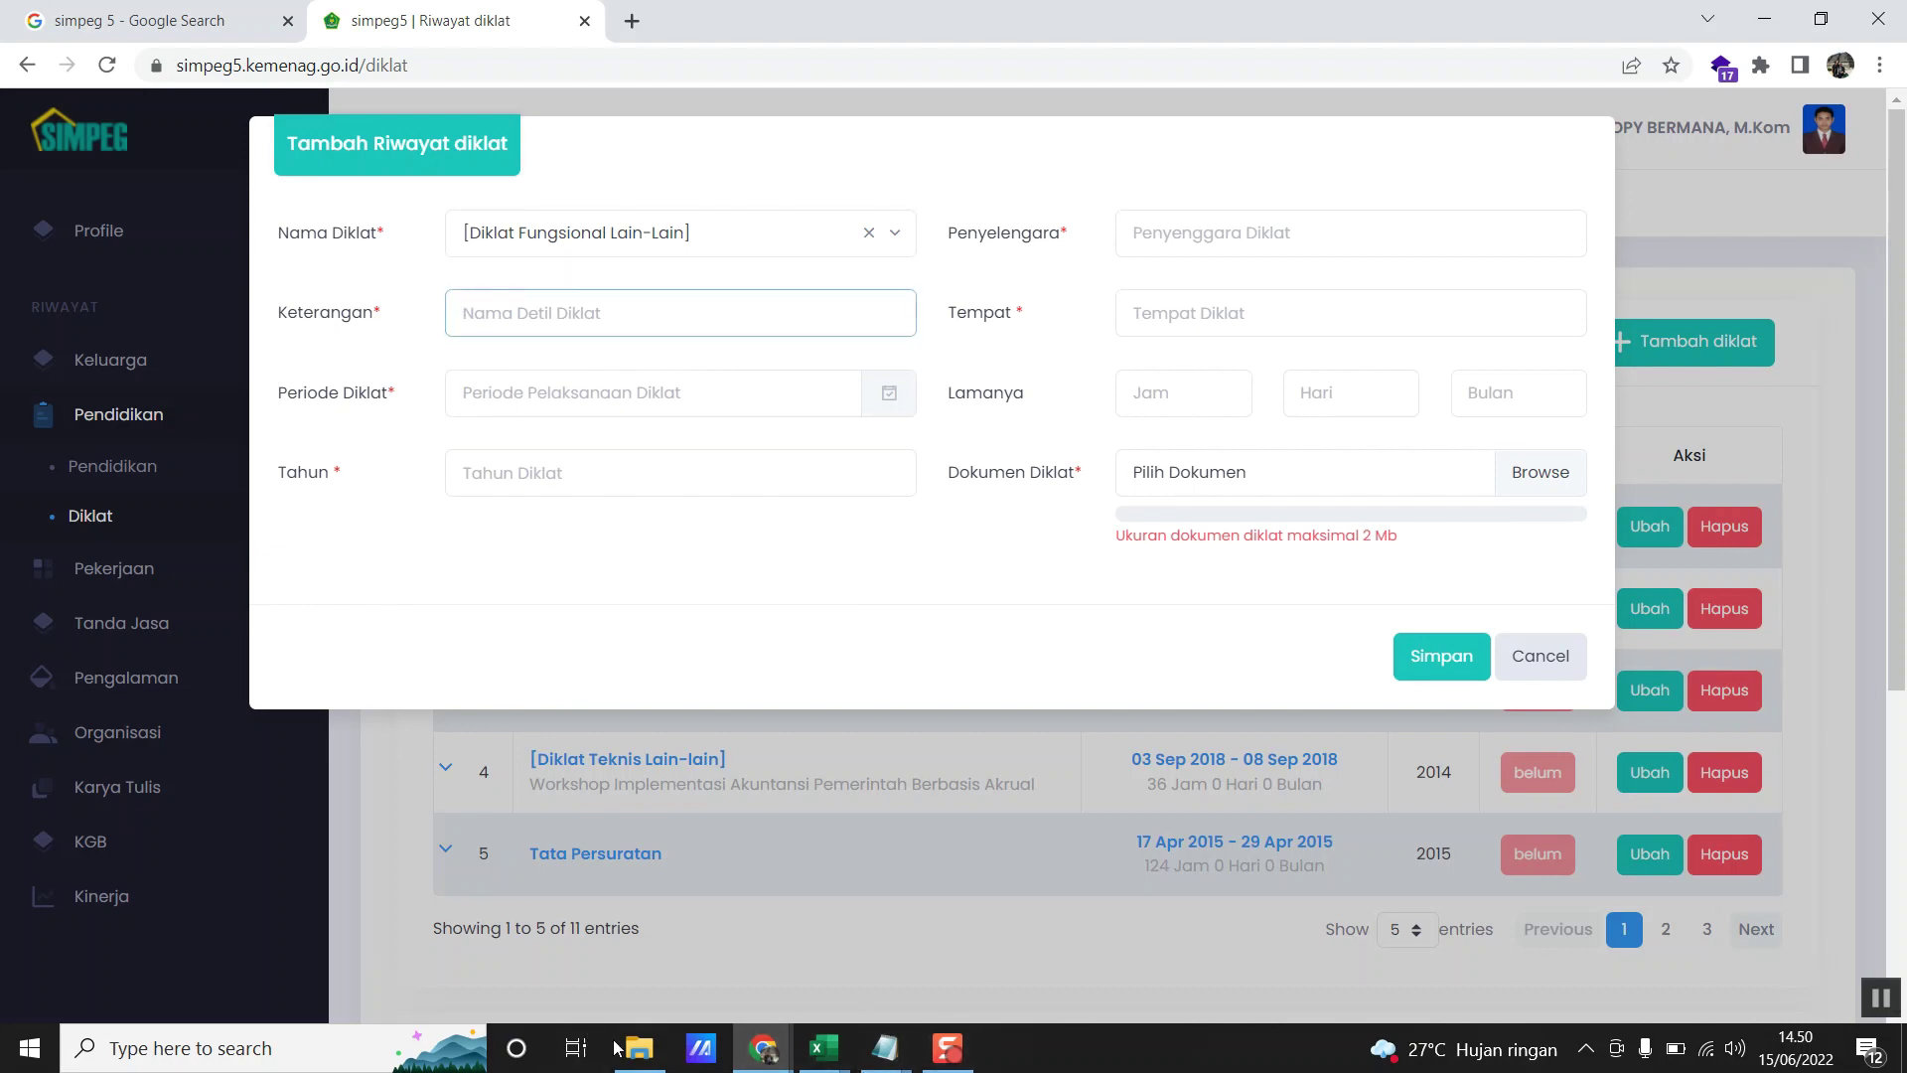
pyautogui.click(639, 1048)
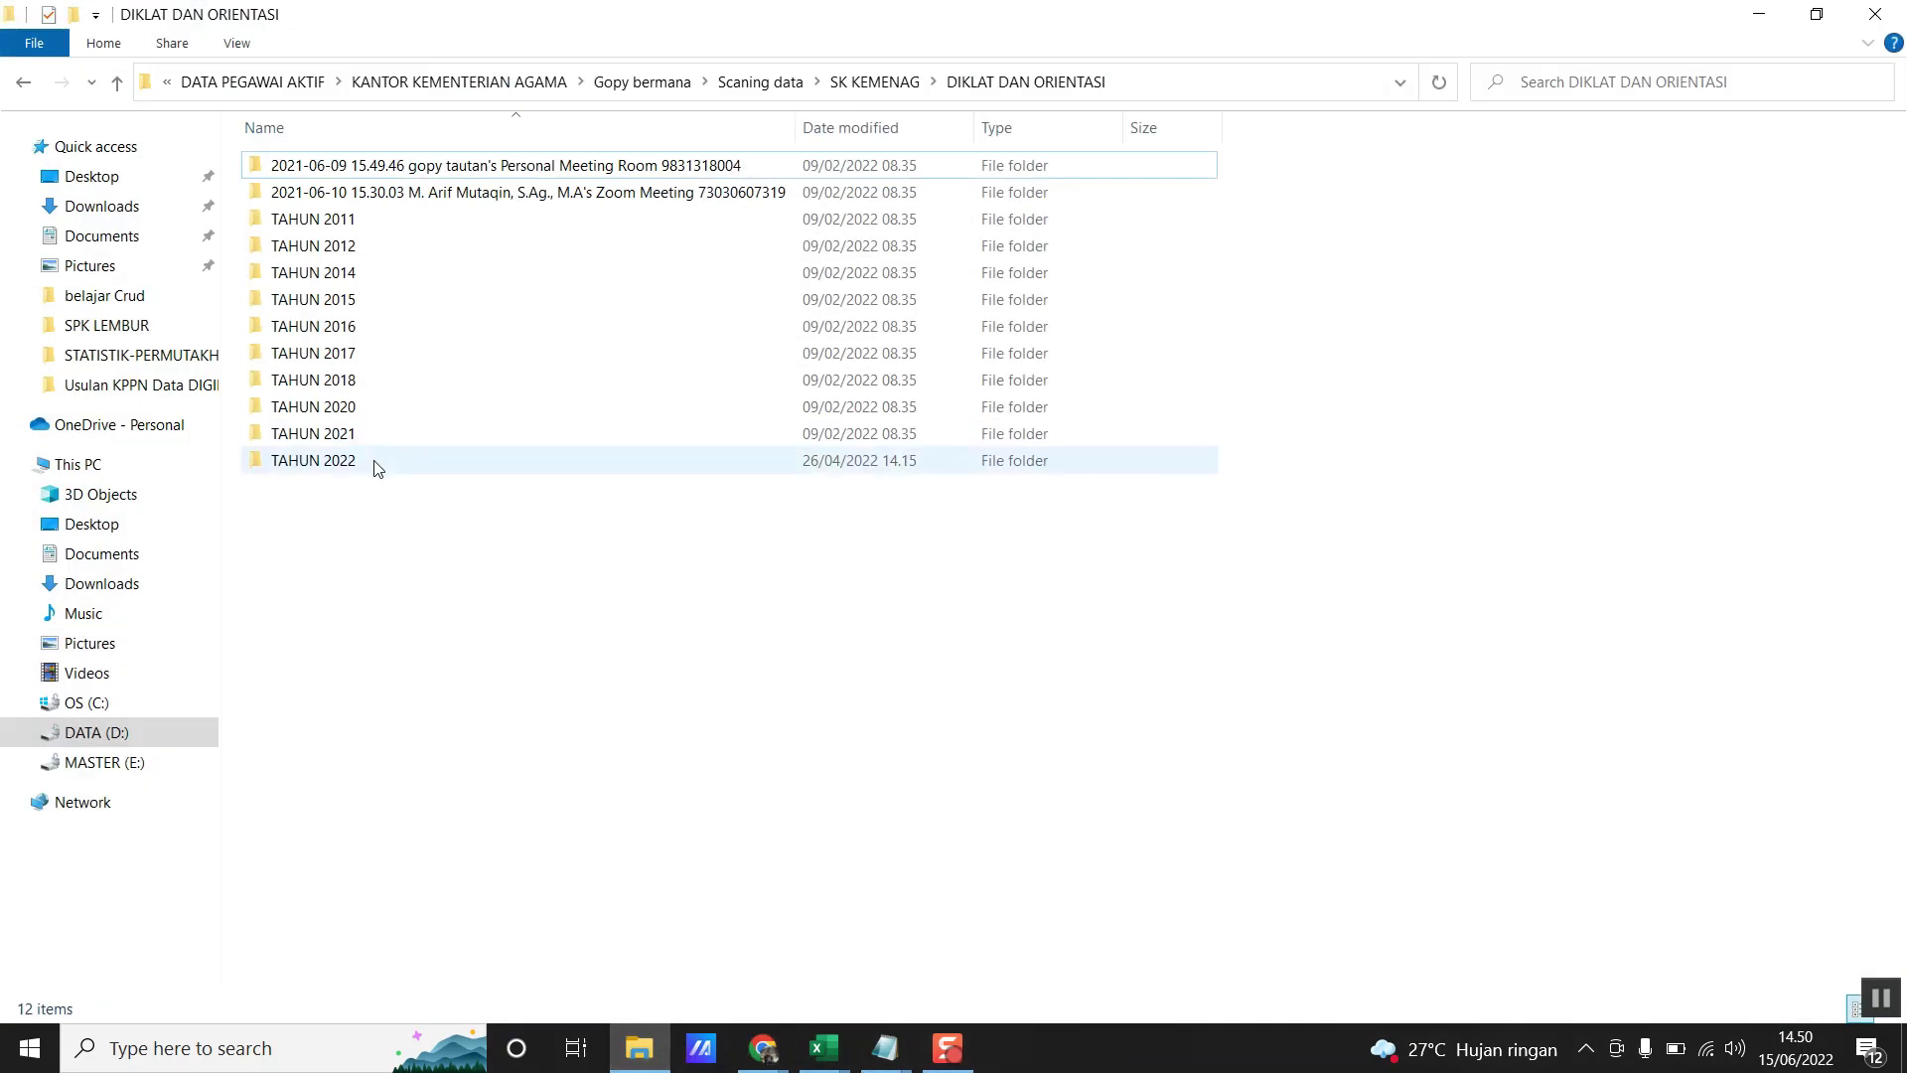
# - Open the certificate PDF from DIKLAT DAN ORIENTASI > TAHUN 2021 > 9 DTS Kominfo Data Scient
pyautogui.doubleClick(377, 465)
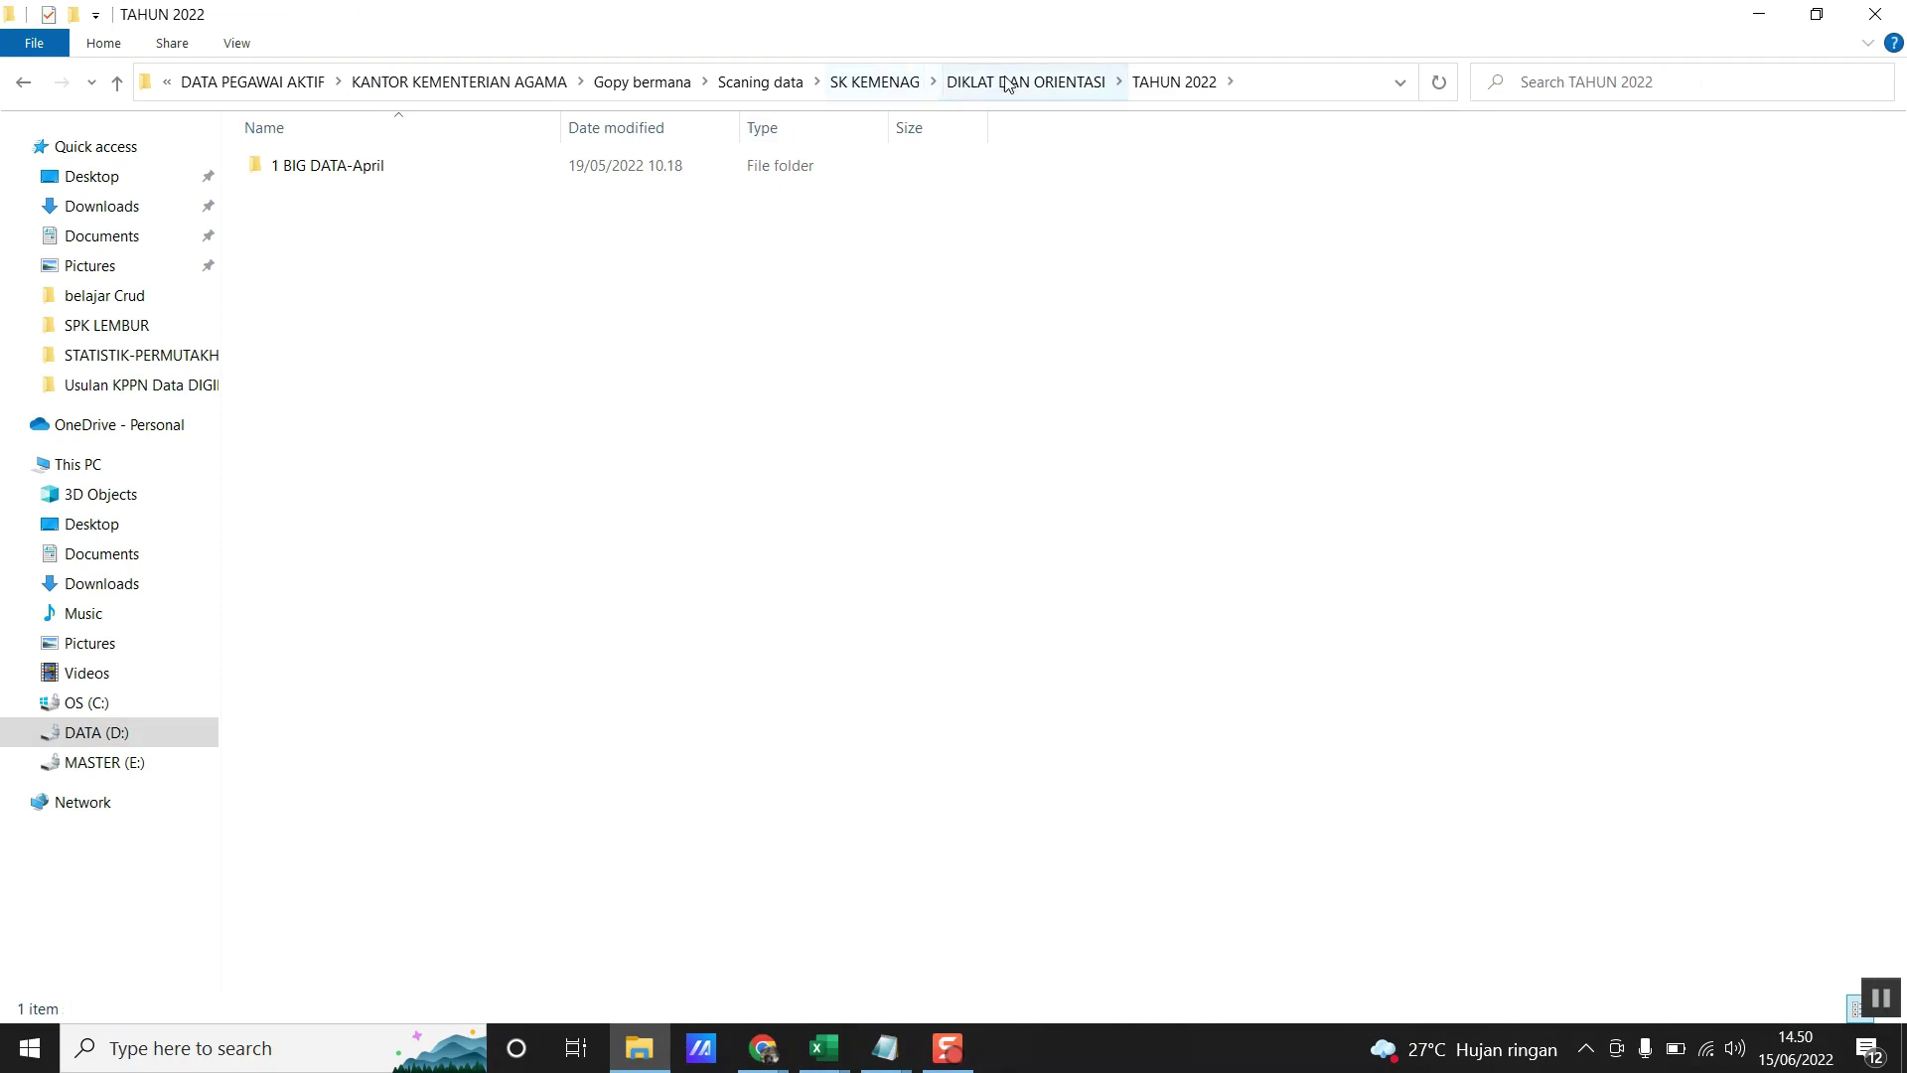
pyautogui.doubleClick(308, 169)
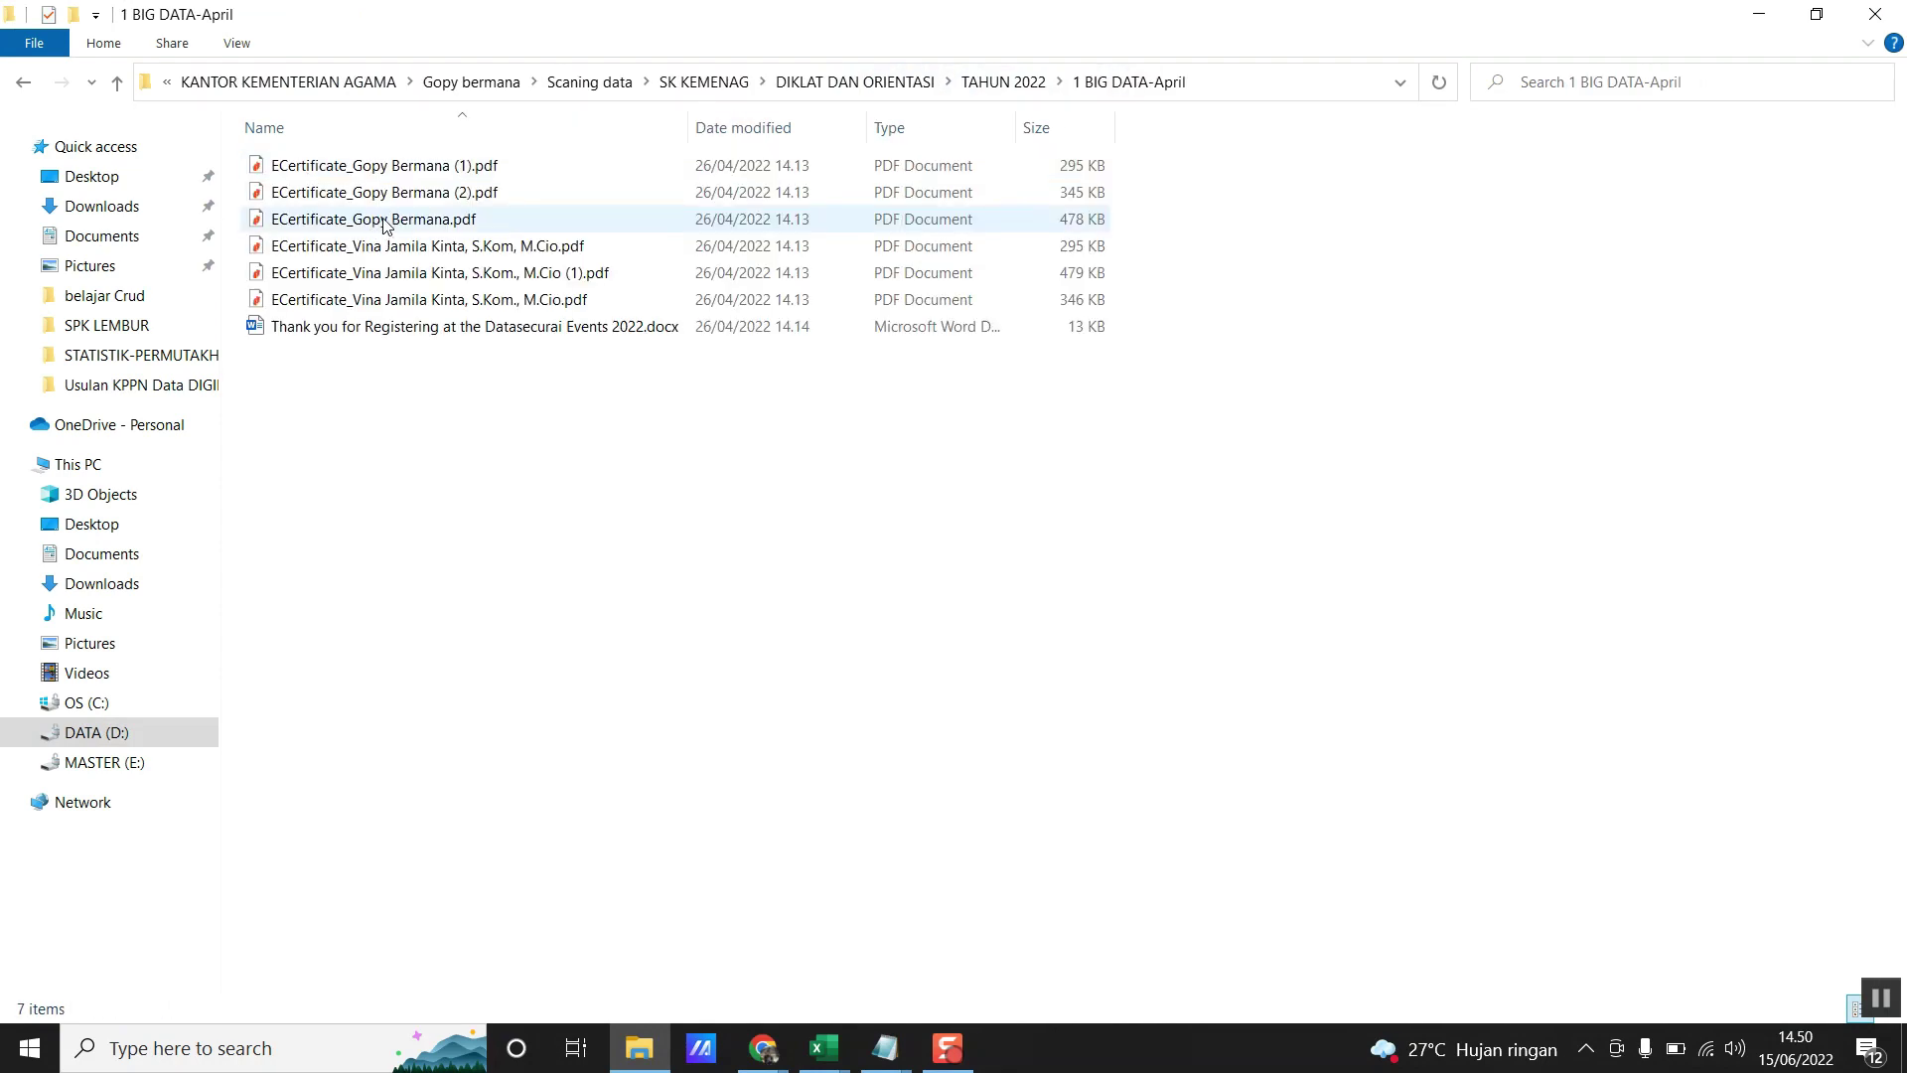
pyautogui.click(850, 83)
pyautogui.click(316, 435)
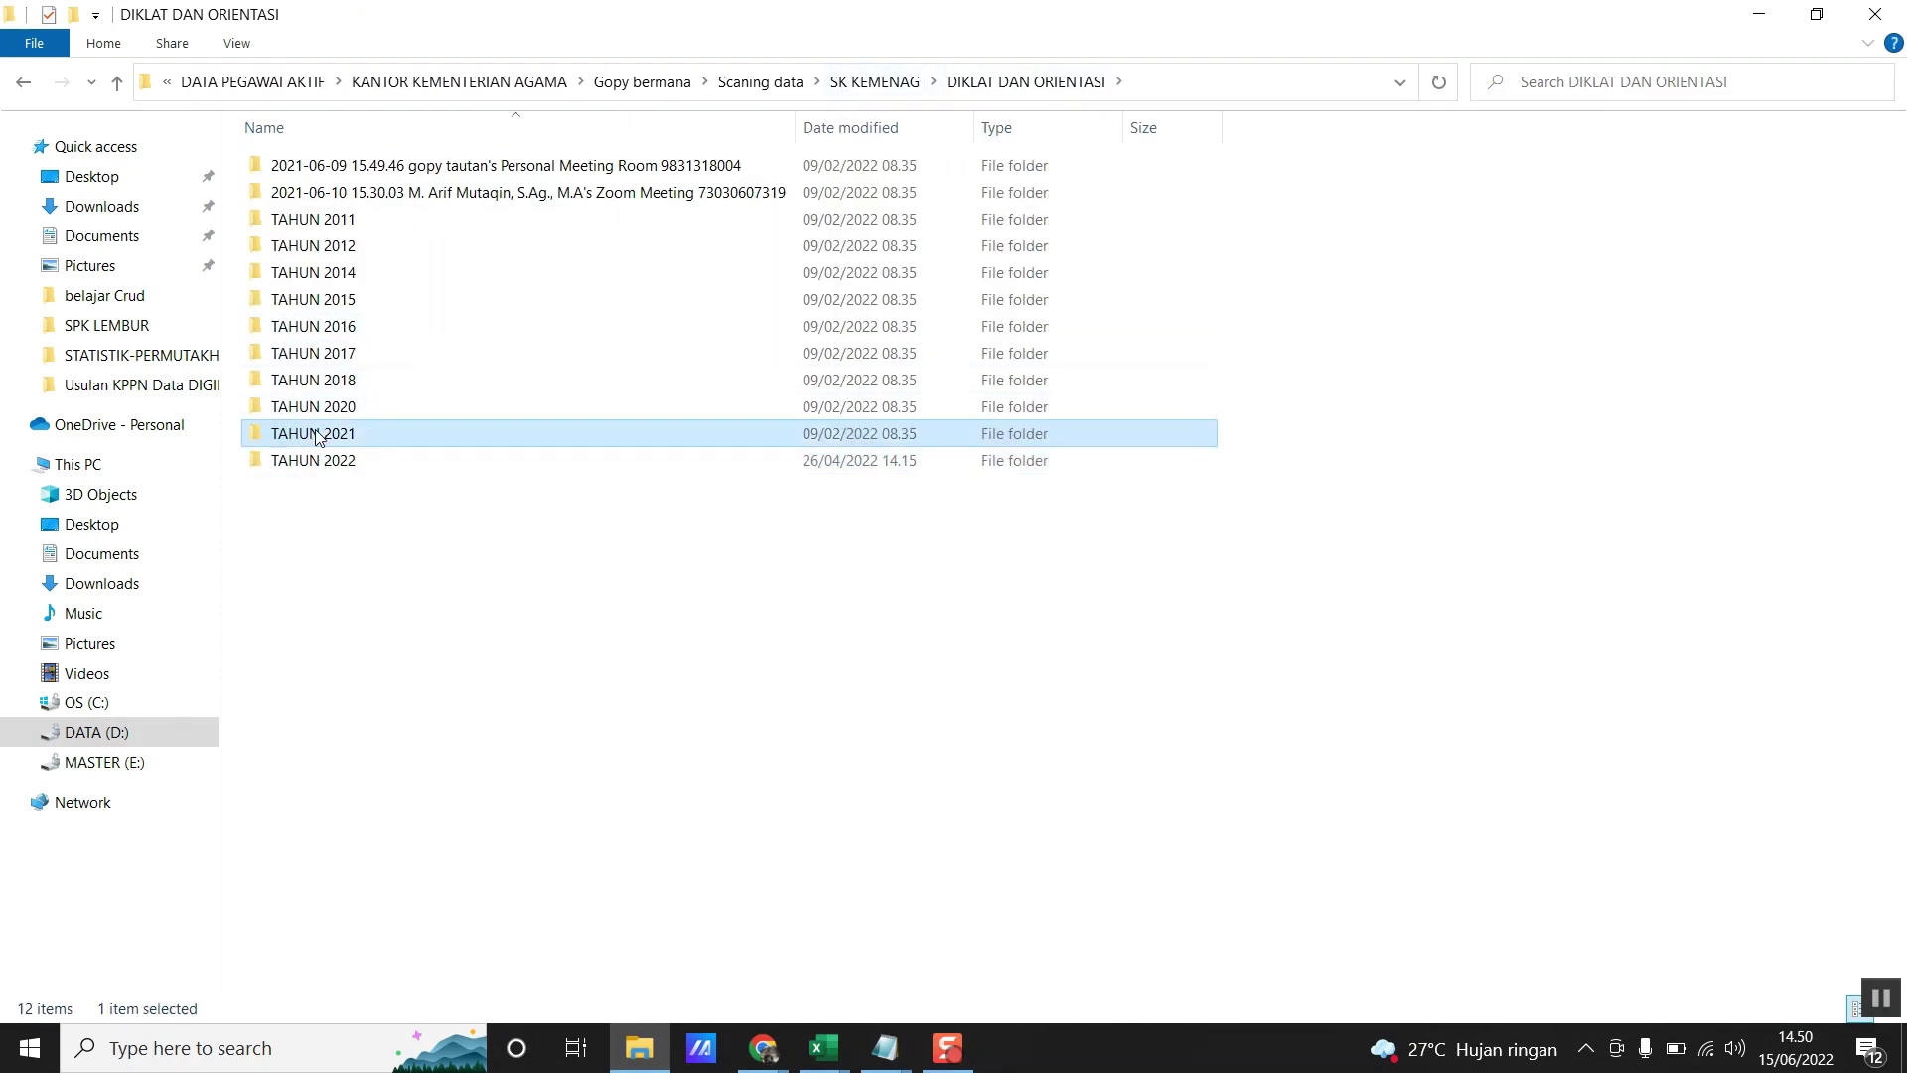
pyautogui.doubleClick(316, 435)
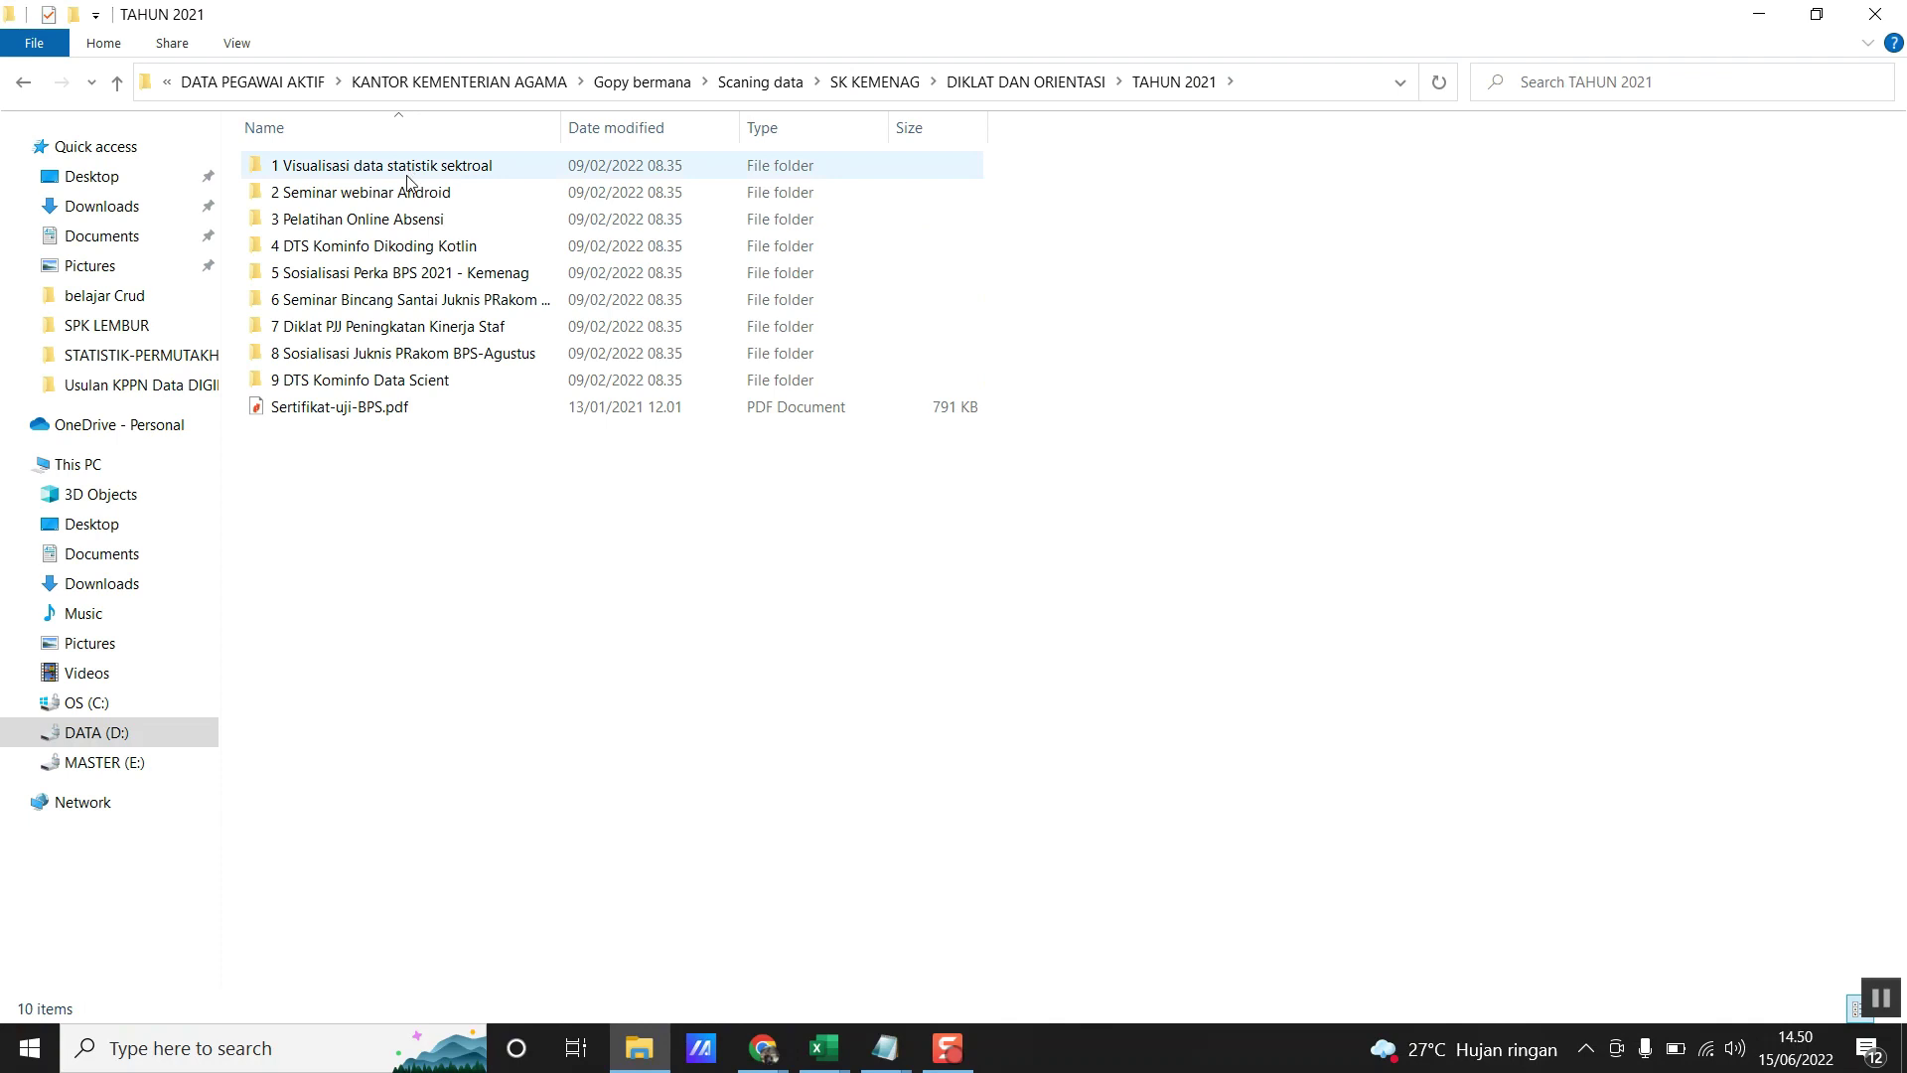
pyautogui.doubleClick(398, 377)
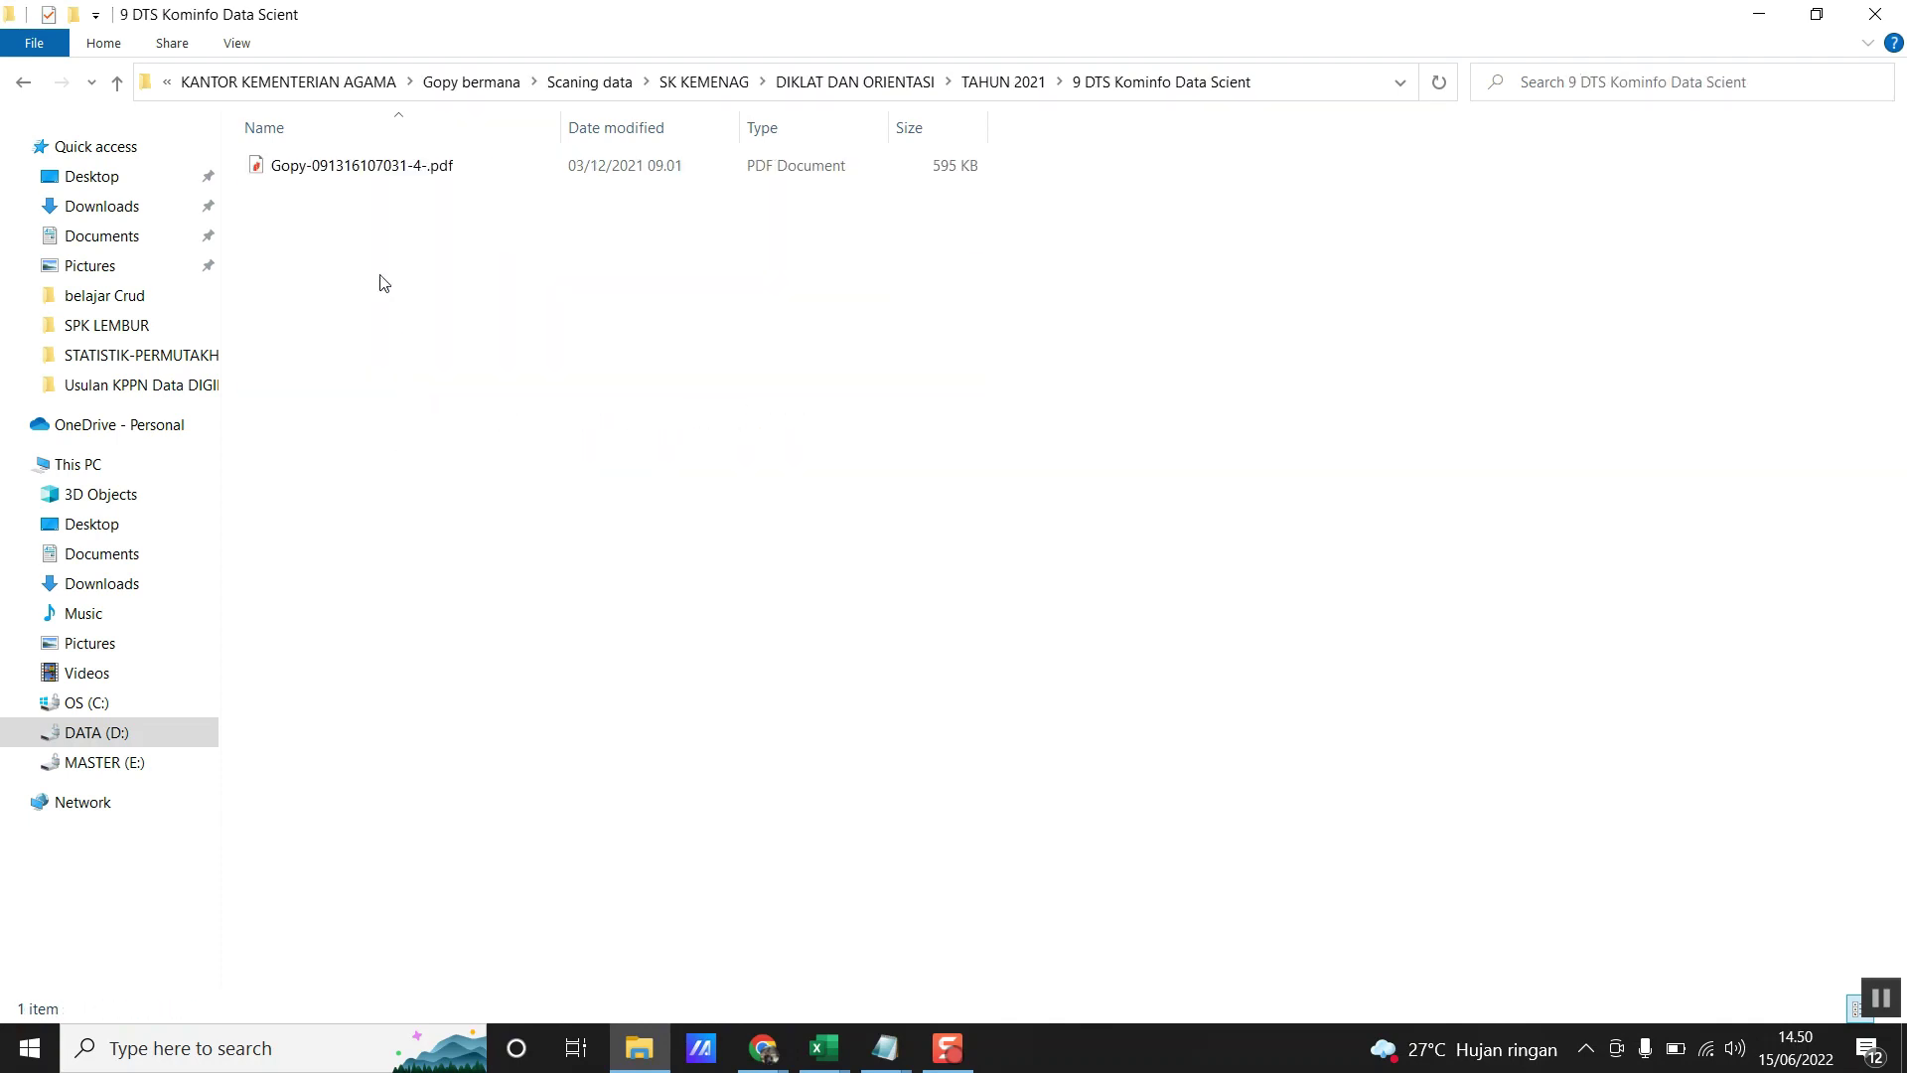
pyautogui.doubleClick(363, 169)
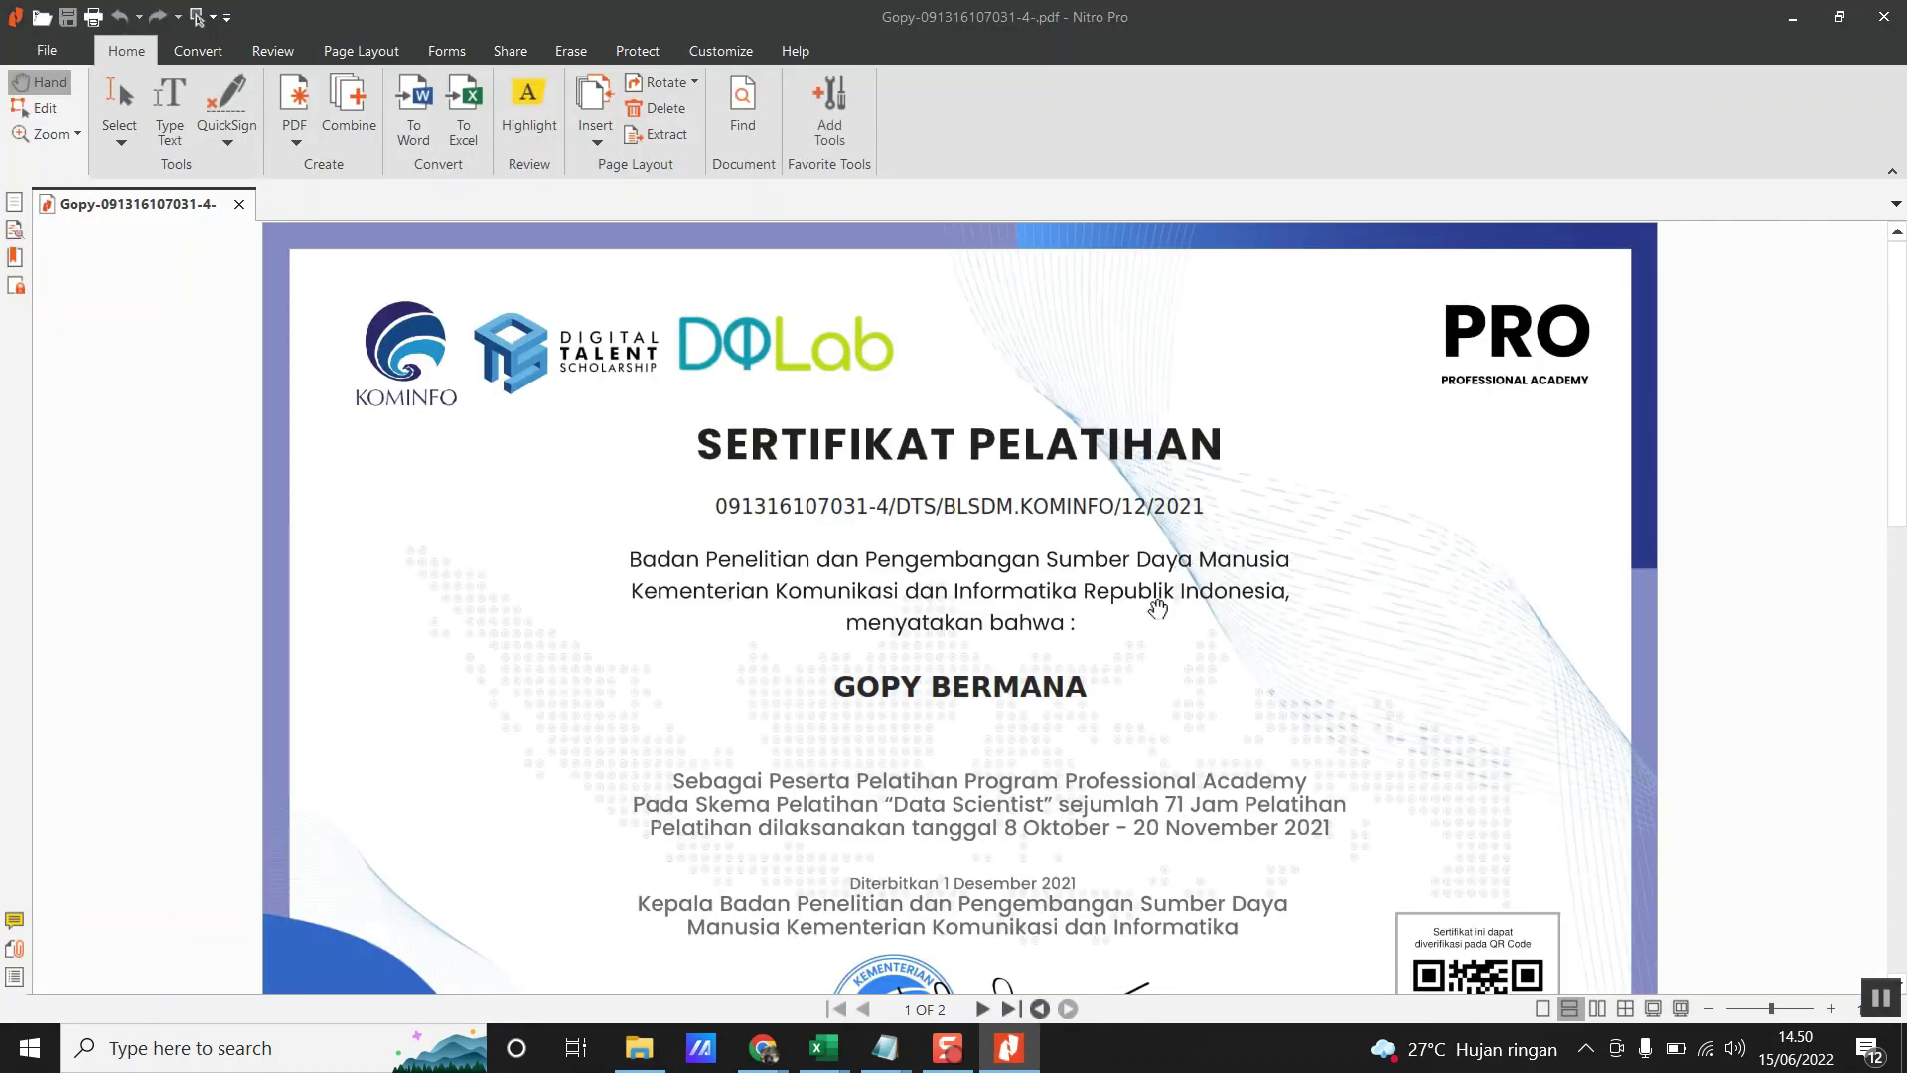
# - Review the Data Scientist certificate, then bring back SIMPEG 5's Tambah Riwayat diklat form
pyautogui.moveTo(763, 1048)
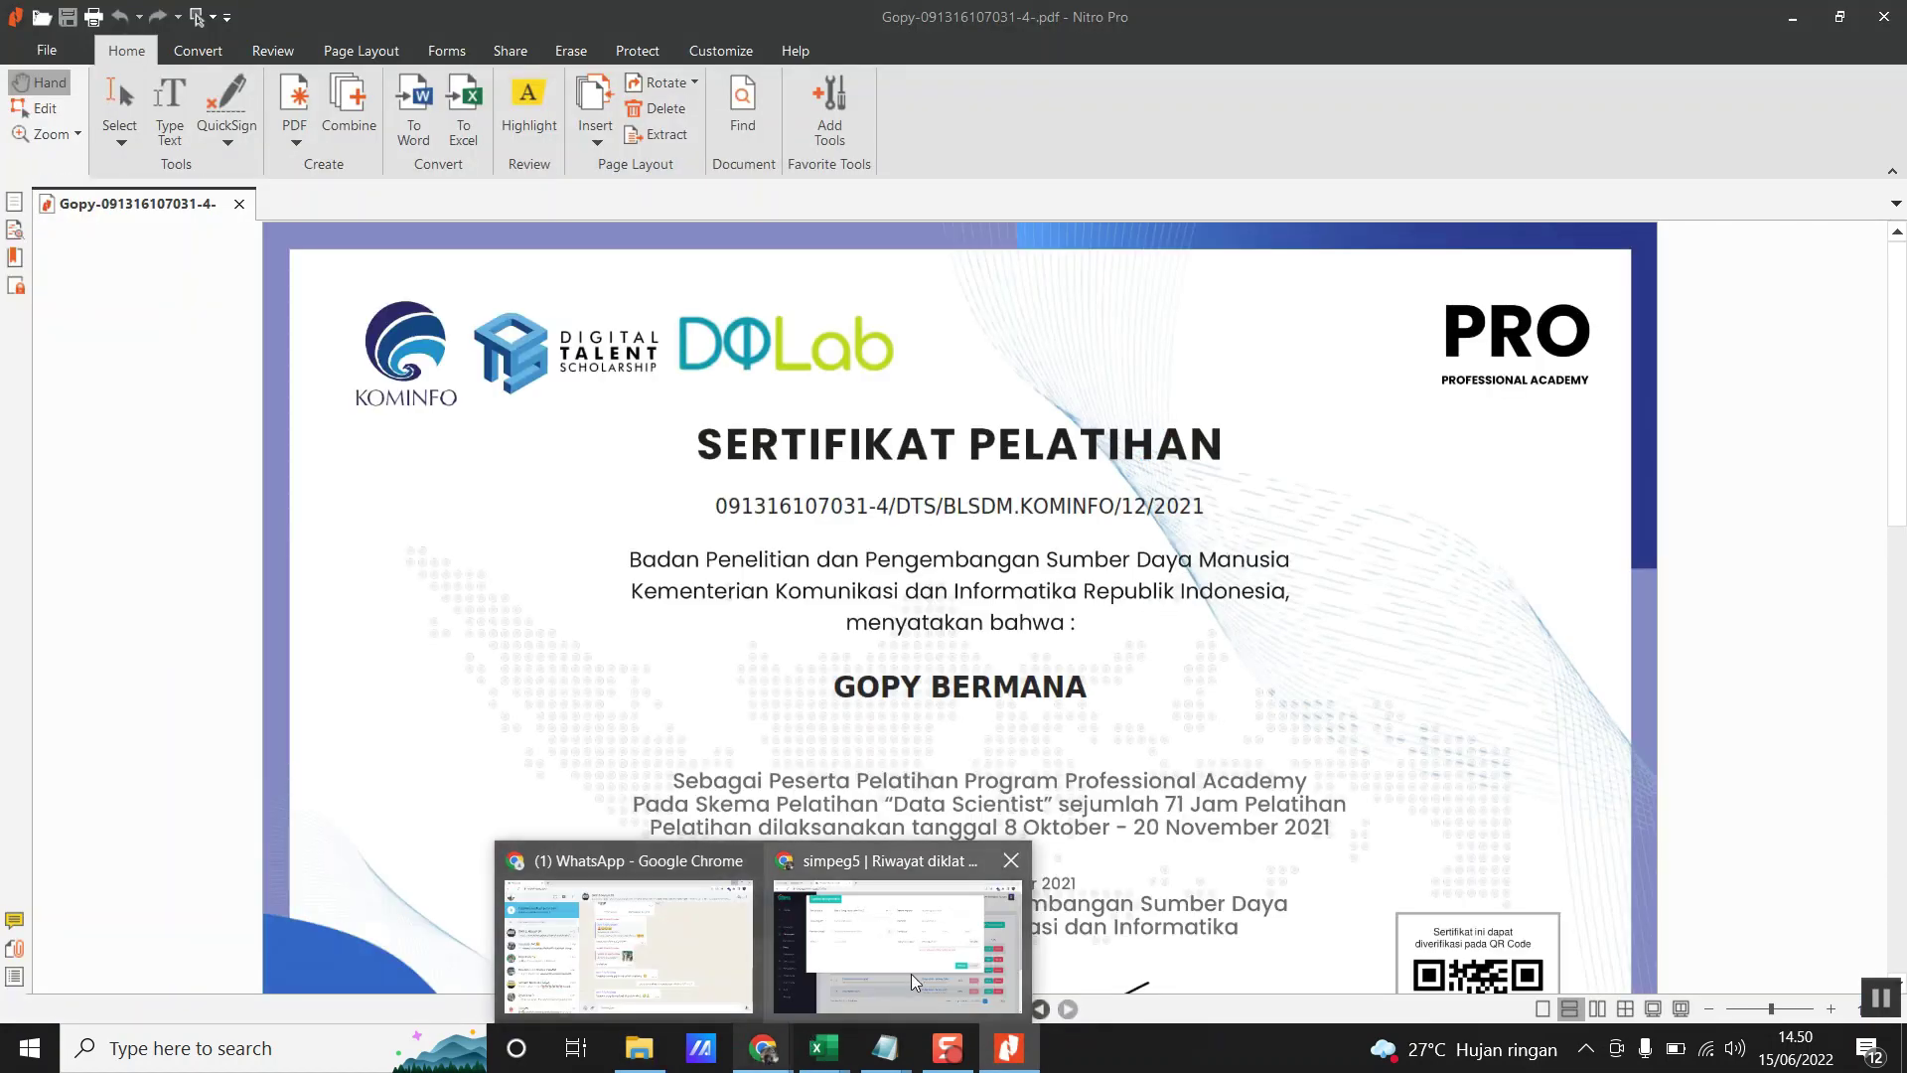
pyautogui.click(910, 973)
pyautogui.click(600, 474)
pyautogui.click(1010, 1048)
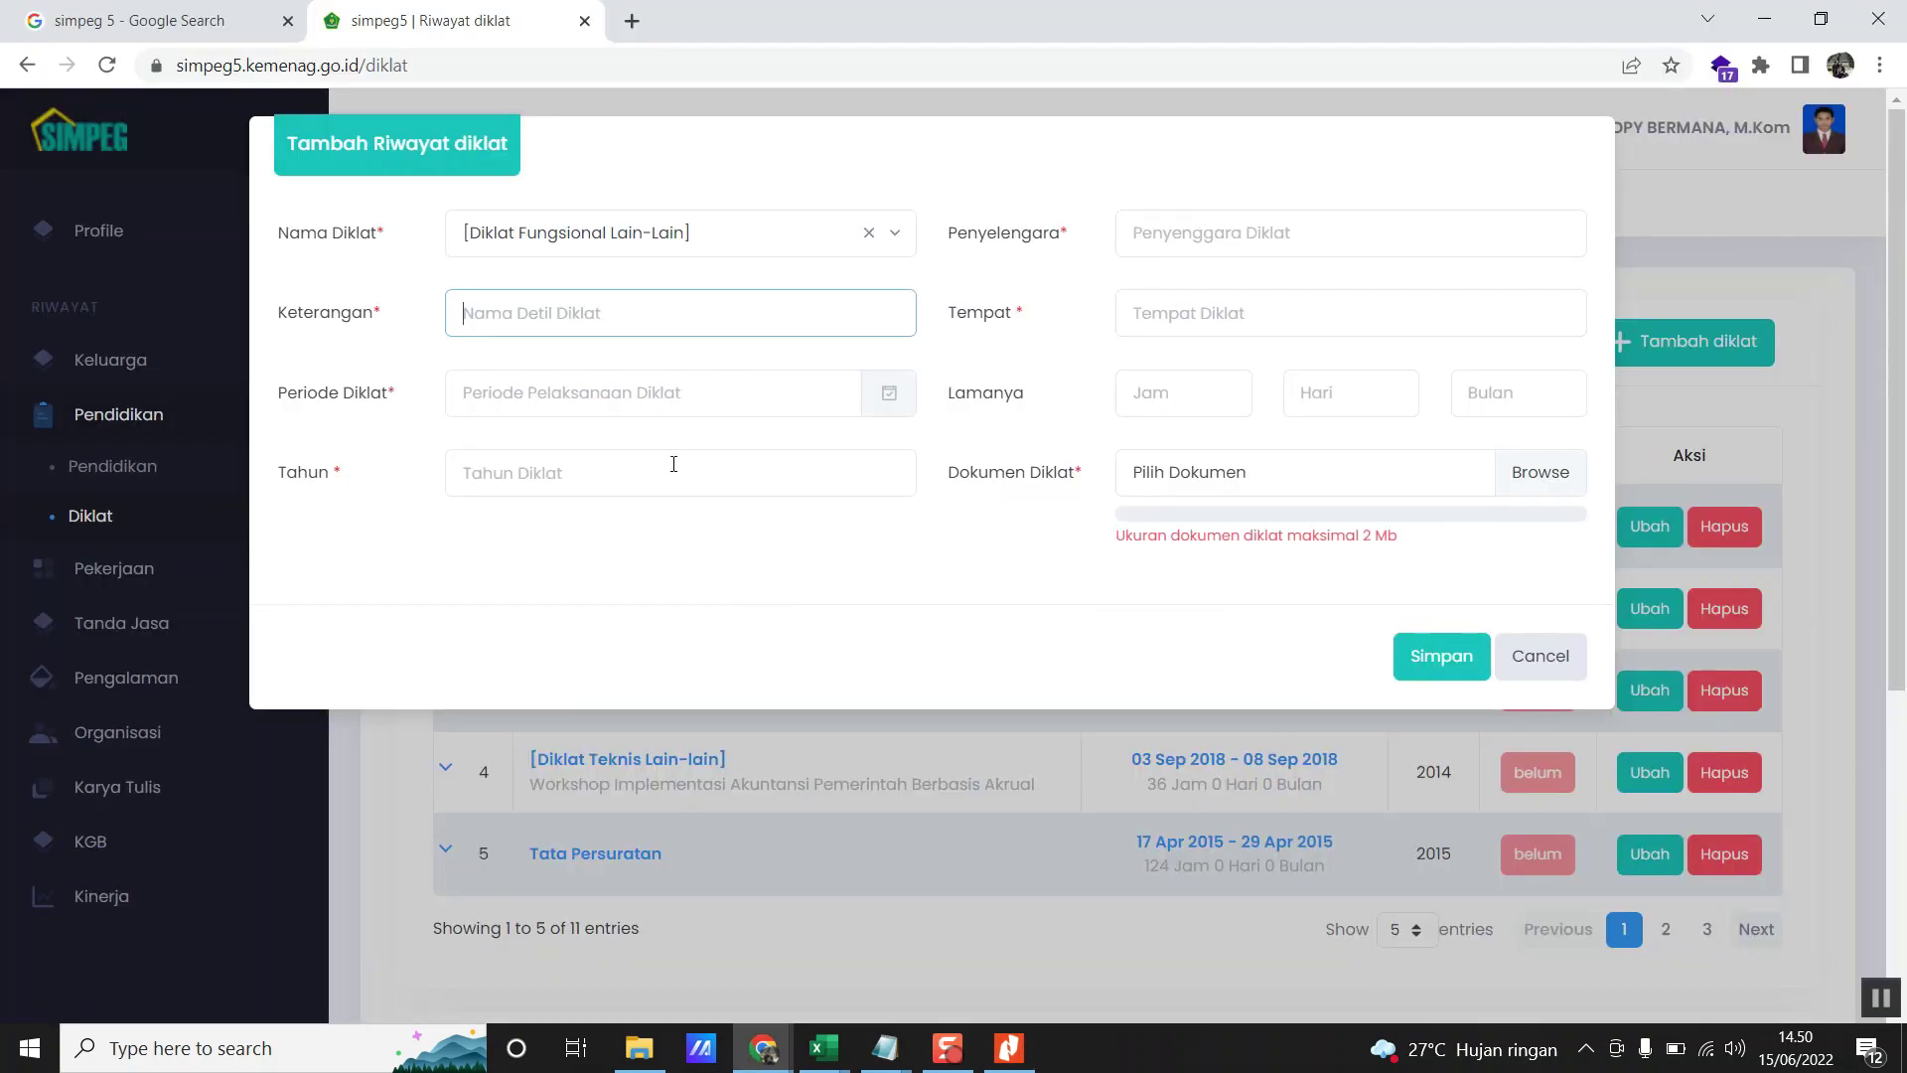
# - Enter 'Data Scientist' as the Keterangan, matching the training name on the certificate
pyautogui.write('Data')
pyautogui.hotkey('alt', 'Tab')
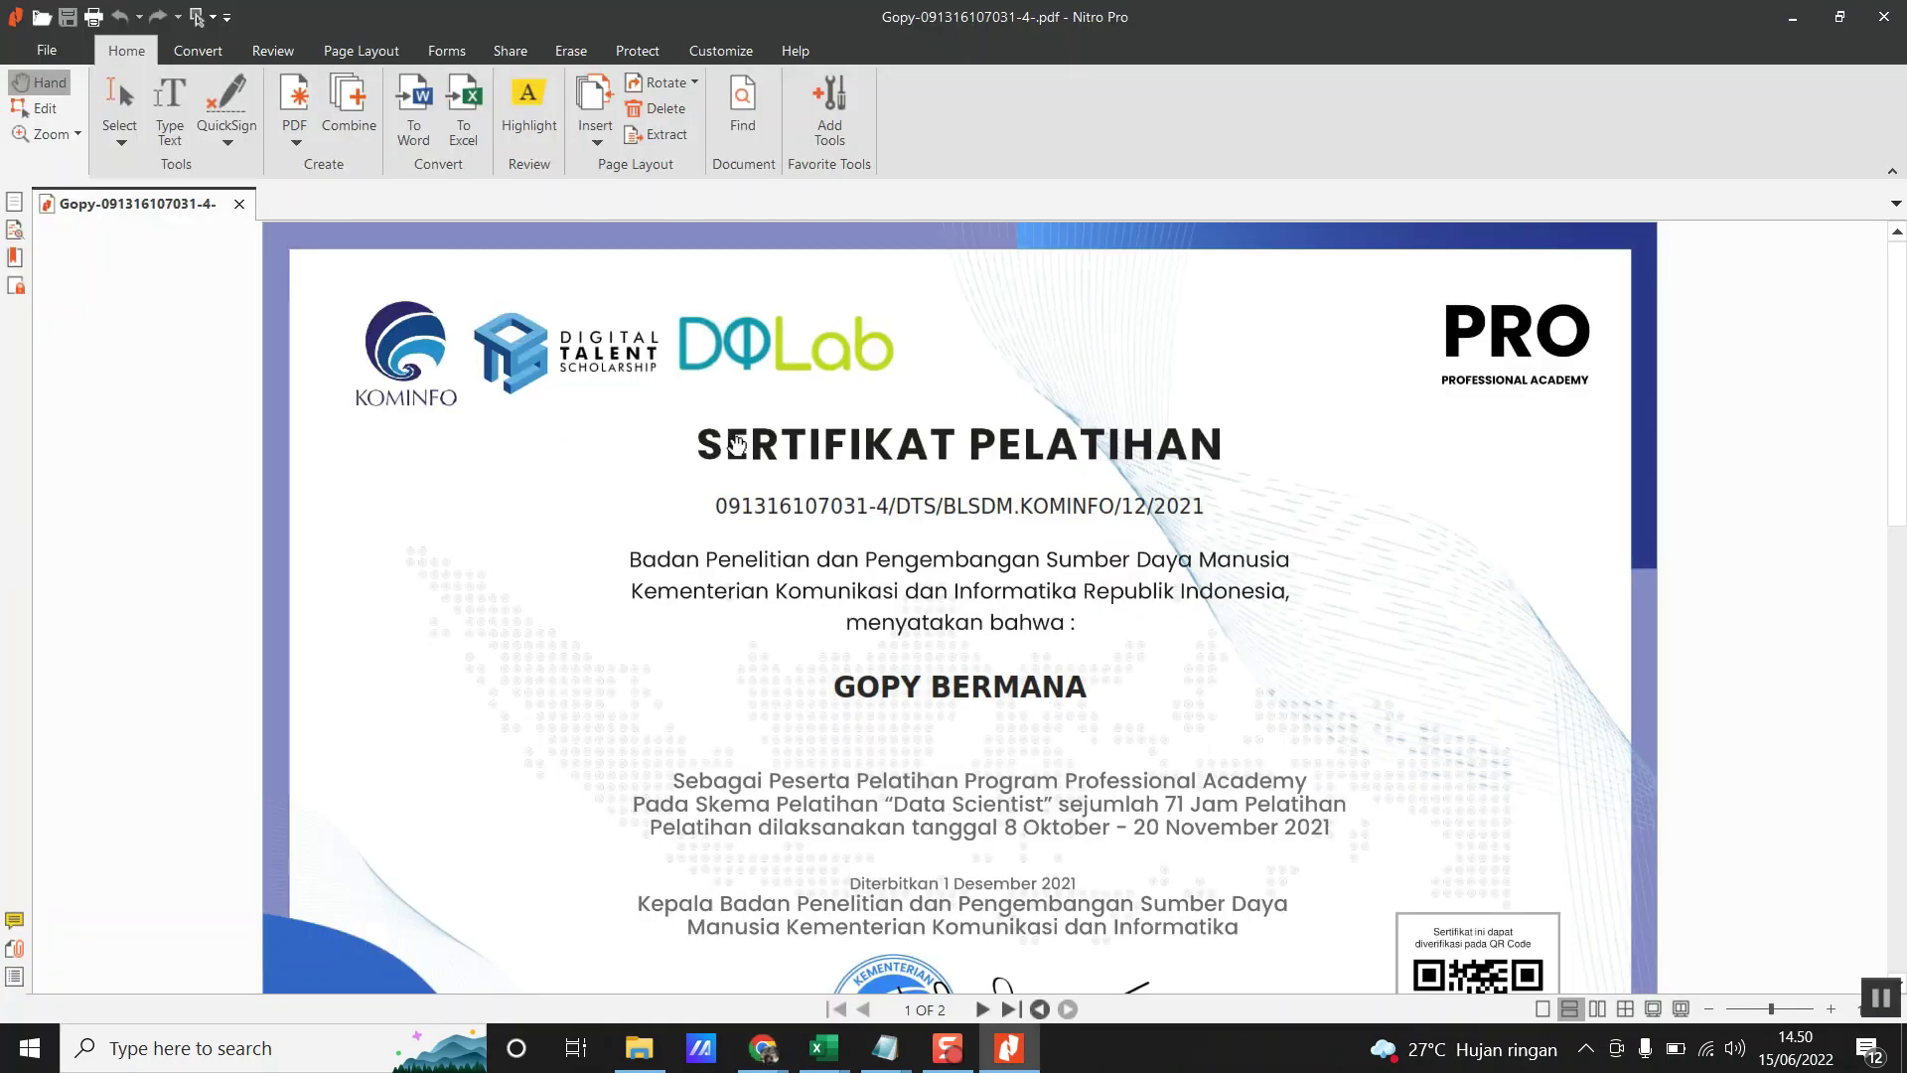
pyautogui.hotkey('alt', 'Tab')
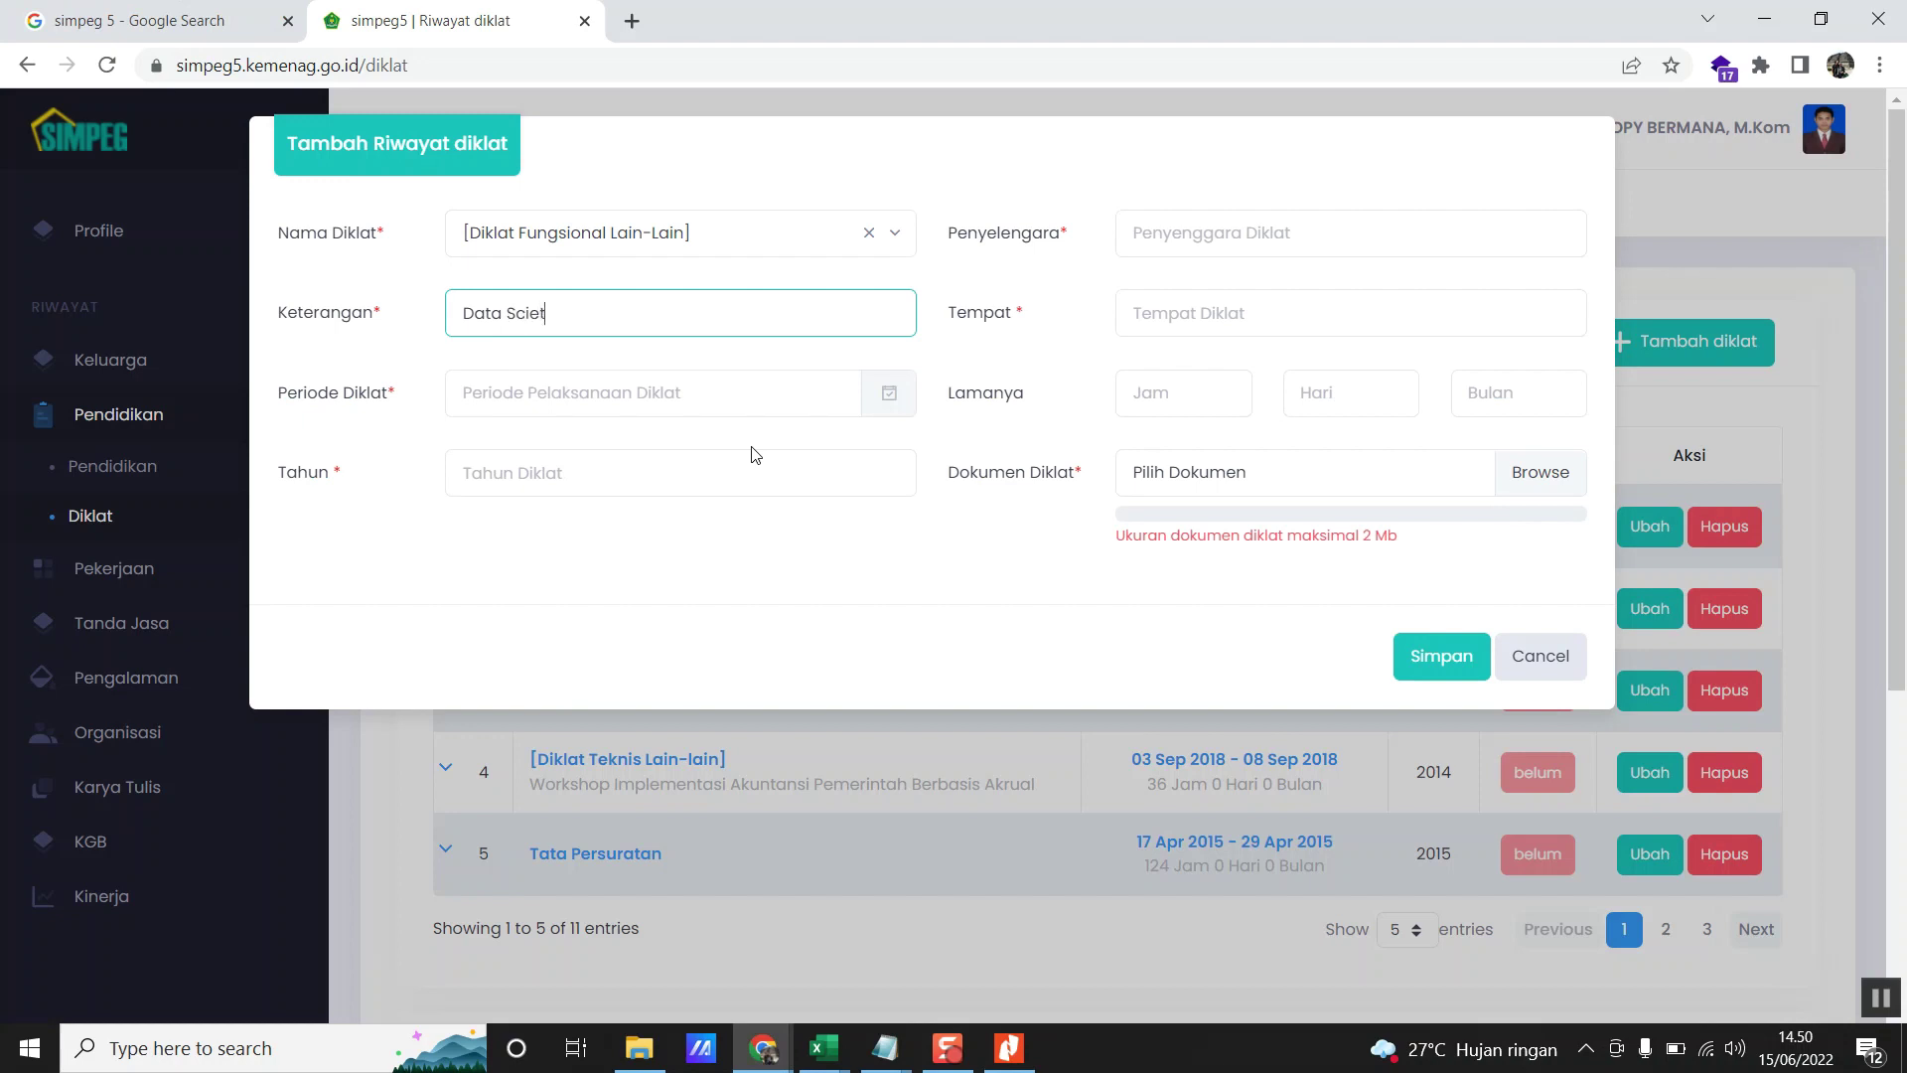
pyautogui.hotkey('alt', 'Tab')
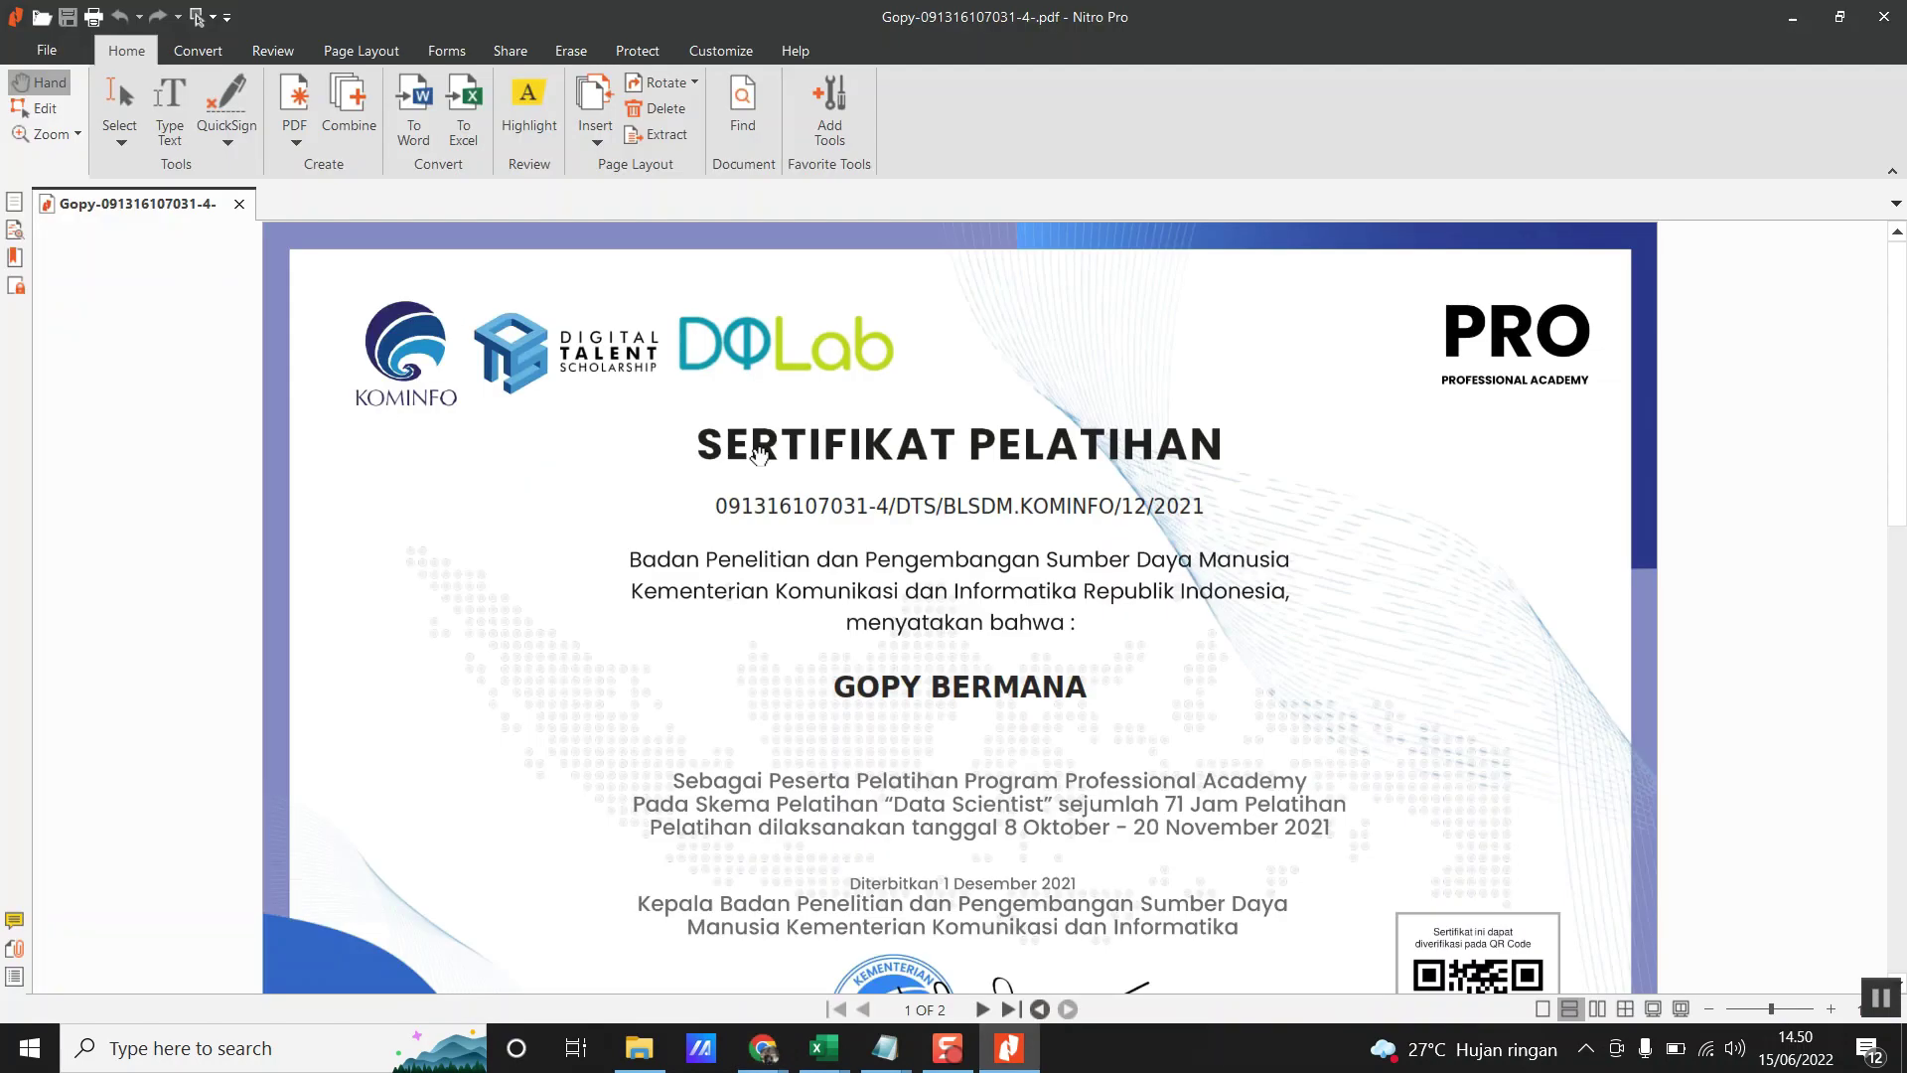
pyautogui.hotkey('alt', 'Tab')
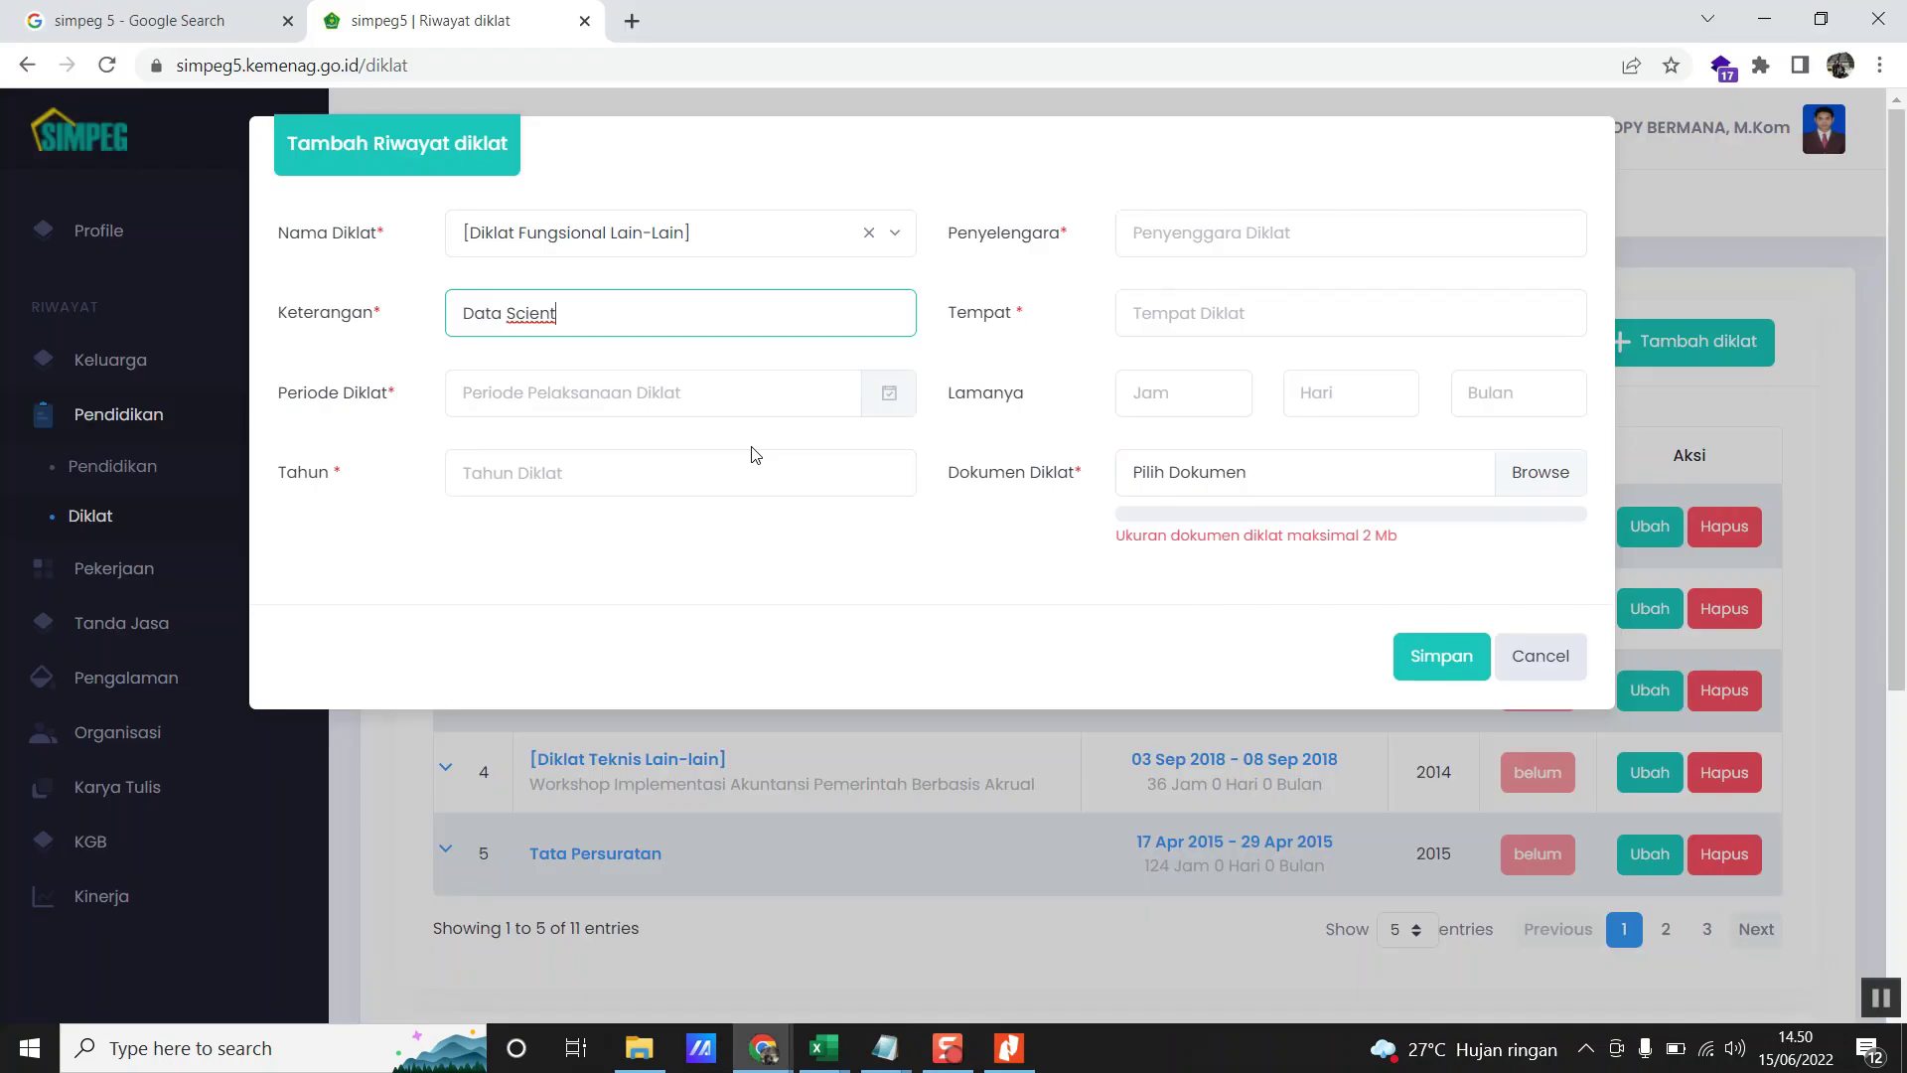
pyautogui.hotkey('alt', 'Tab')
pyautogui.hotkey('alt', 'Tab')
pyautogui.press('Tab')
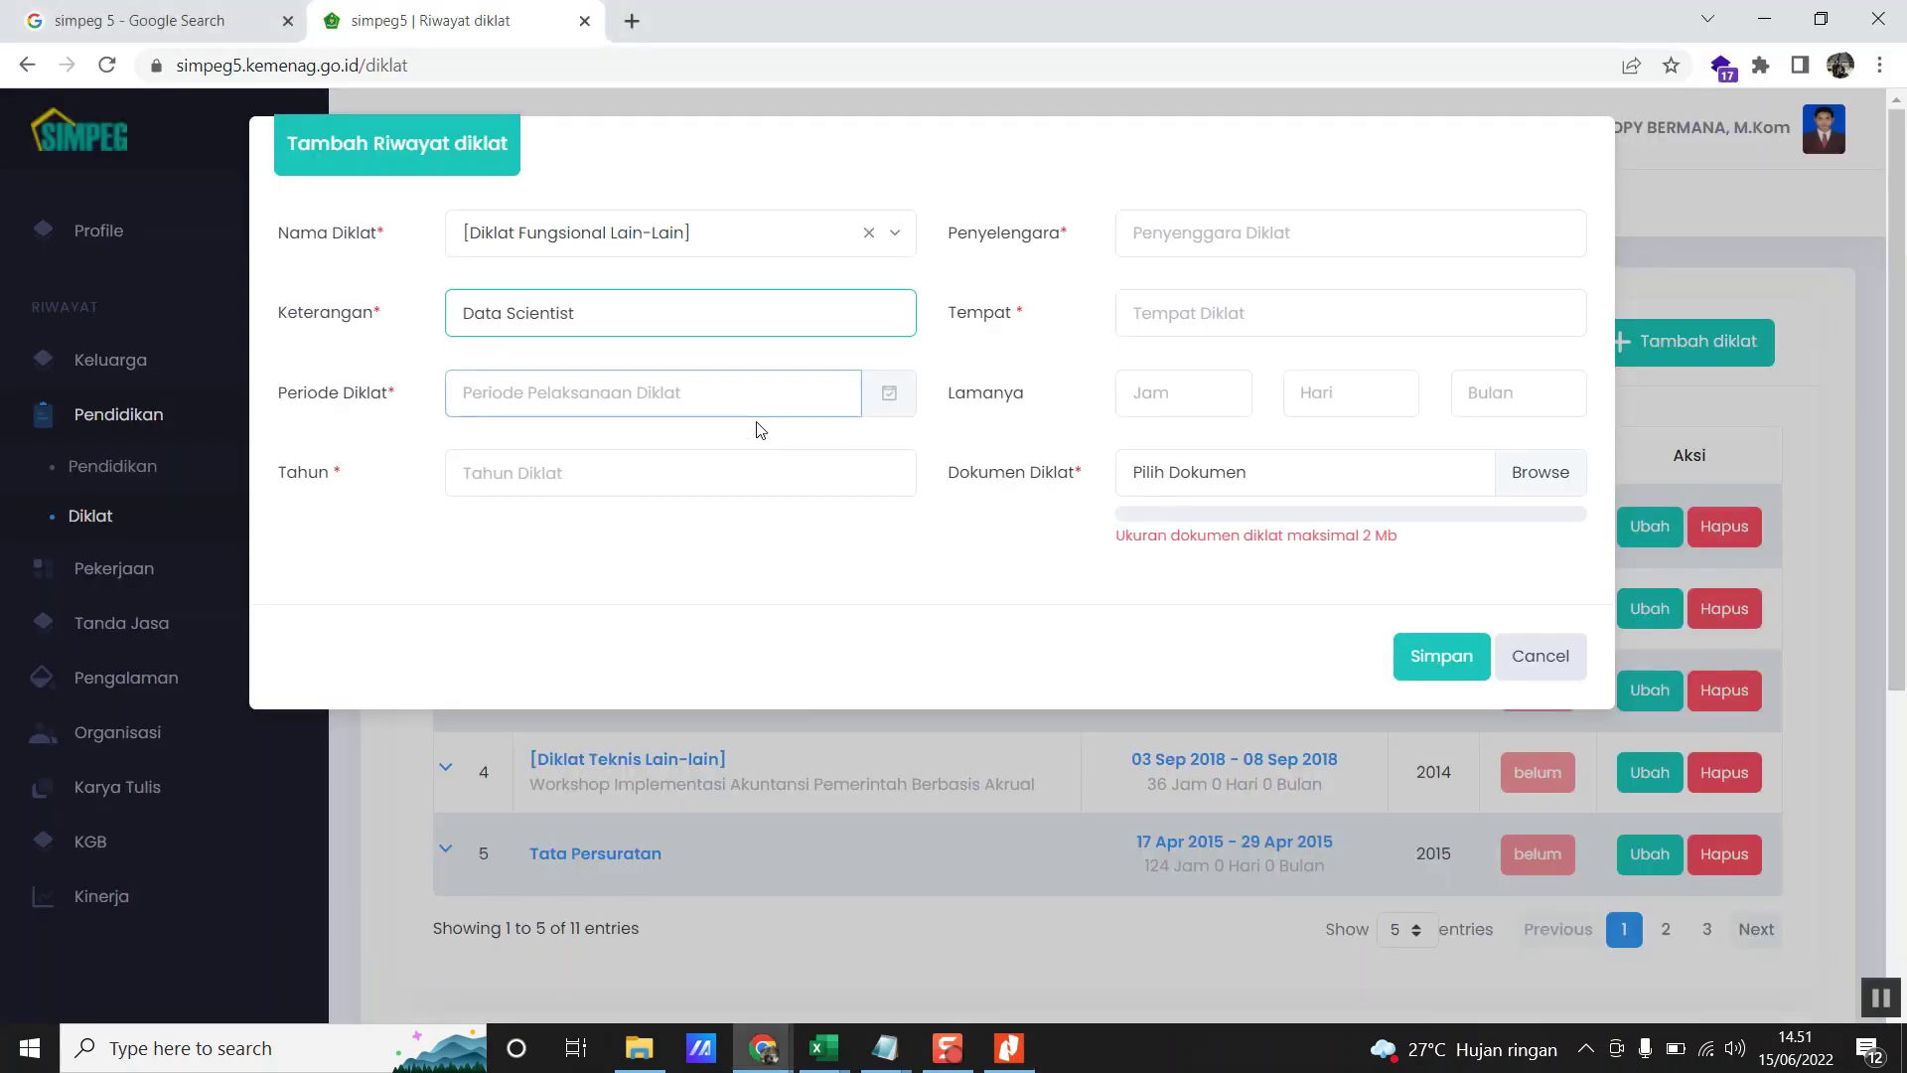
# - Open the Periode Diklat picker and read the training dates on the certificate
pyautogui.click(769, 403)
pyautogui.hotkey('alt', 'Tab')
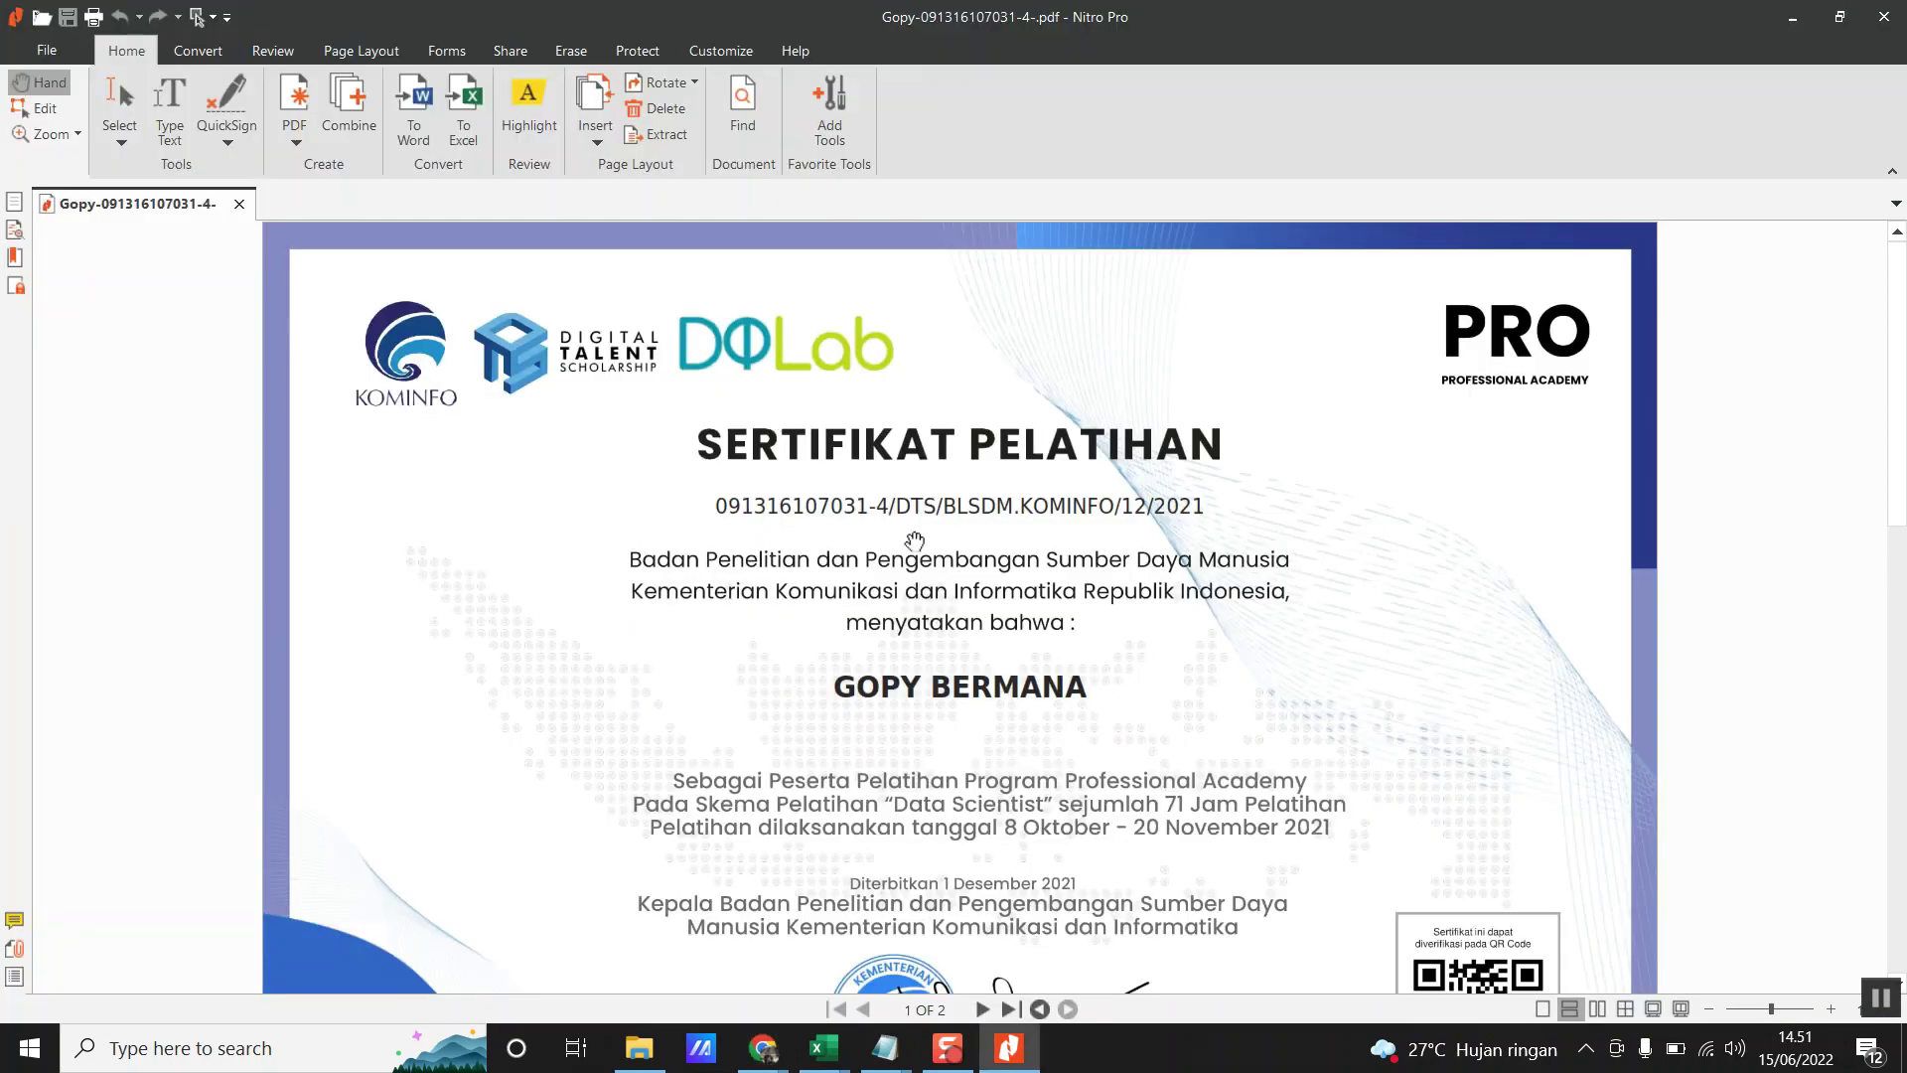
pyautogui.scroll(-1, 1088, 715)
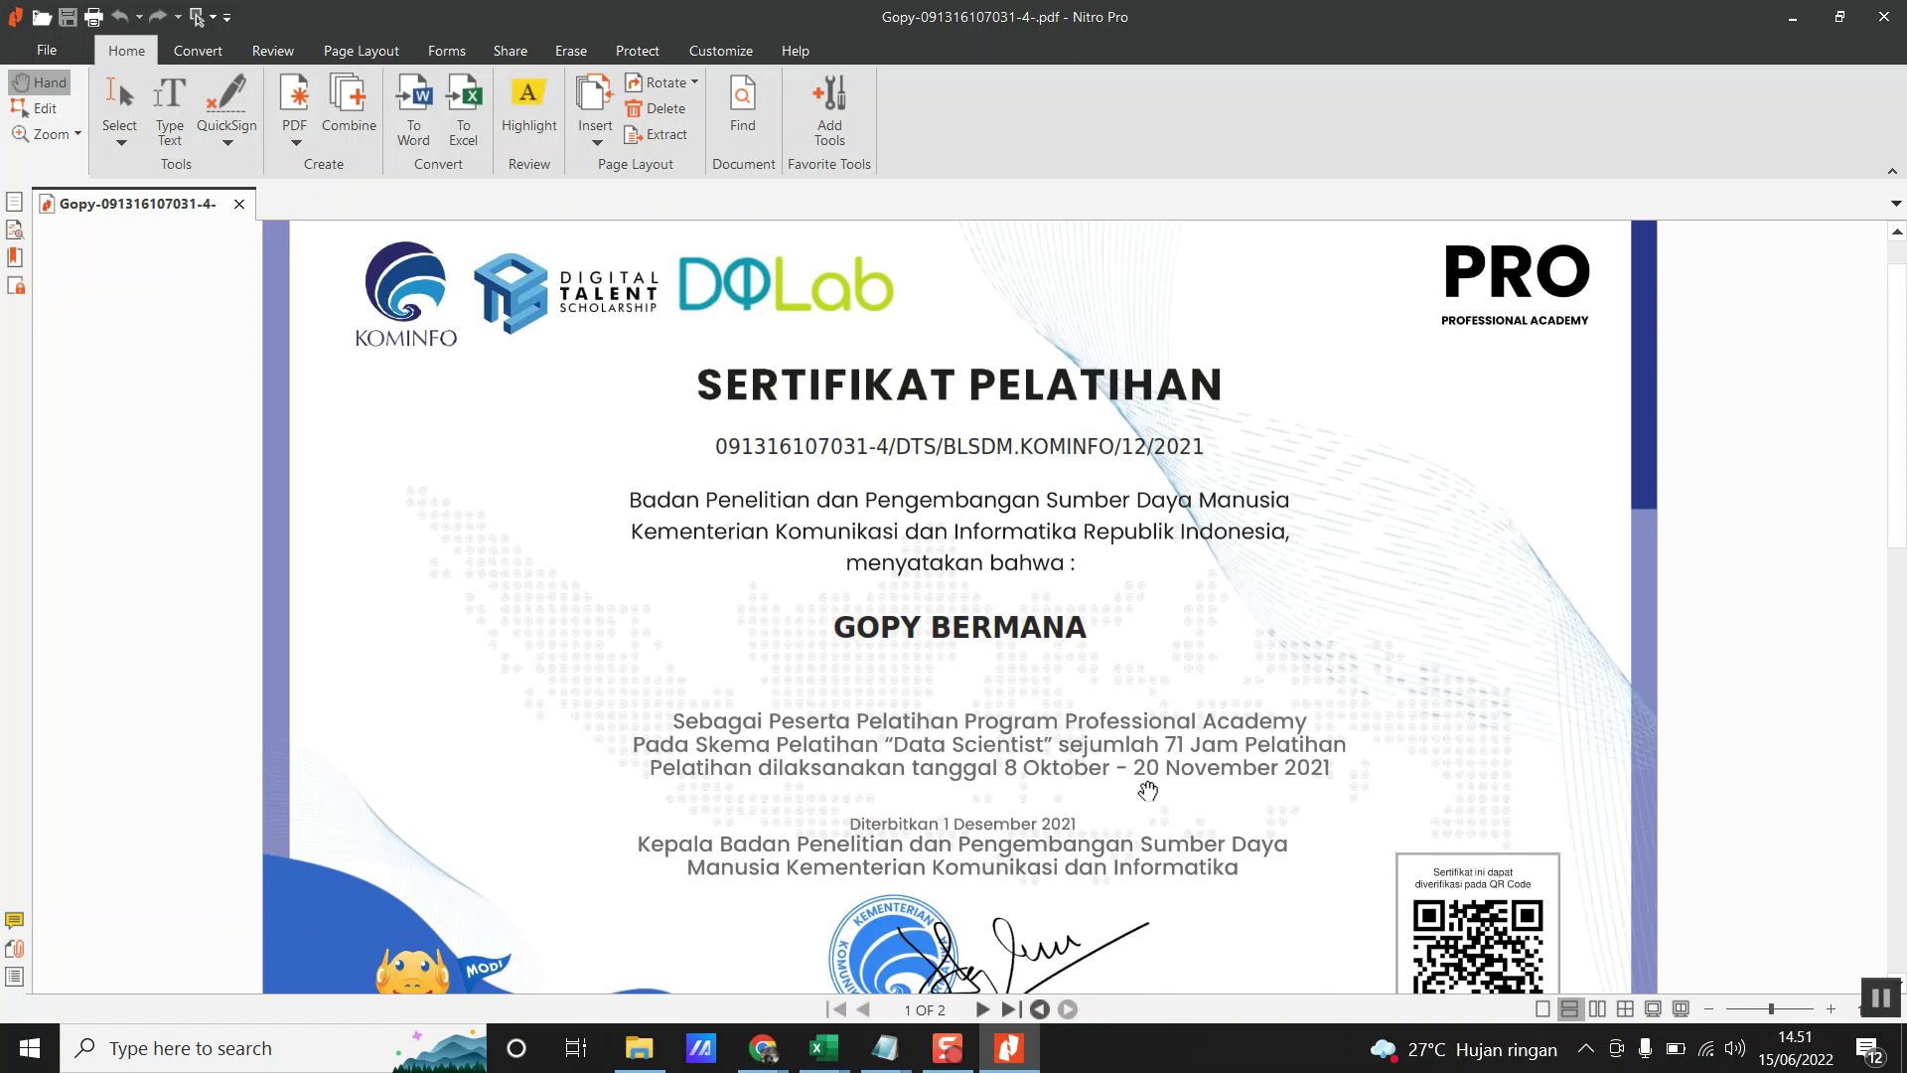
pyautogui.hotkey('alt', 'Tab')
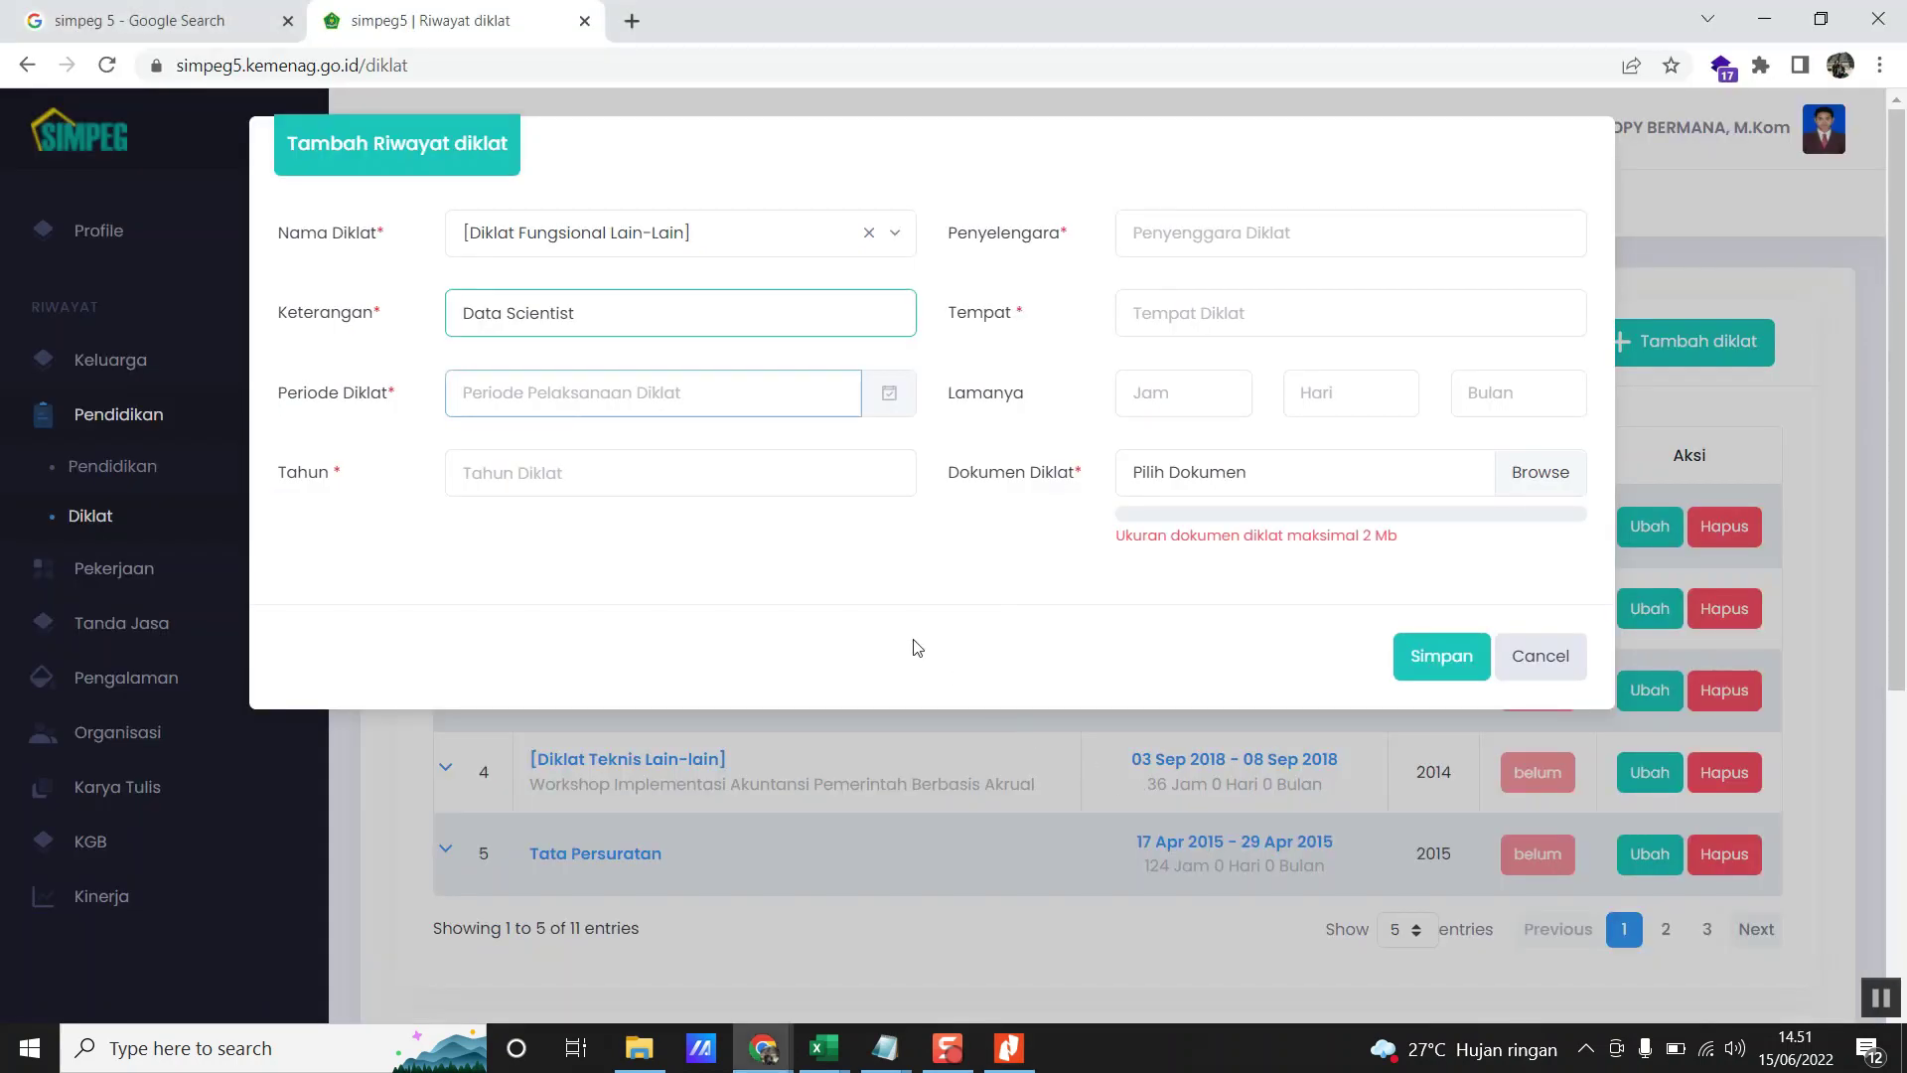
# - Page the Periode Diklat calendar back to October 2021 and pick 8 October
pyautogui.click(631, 397)
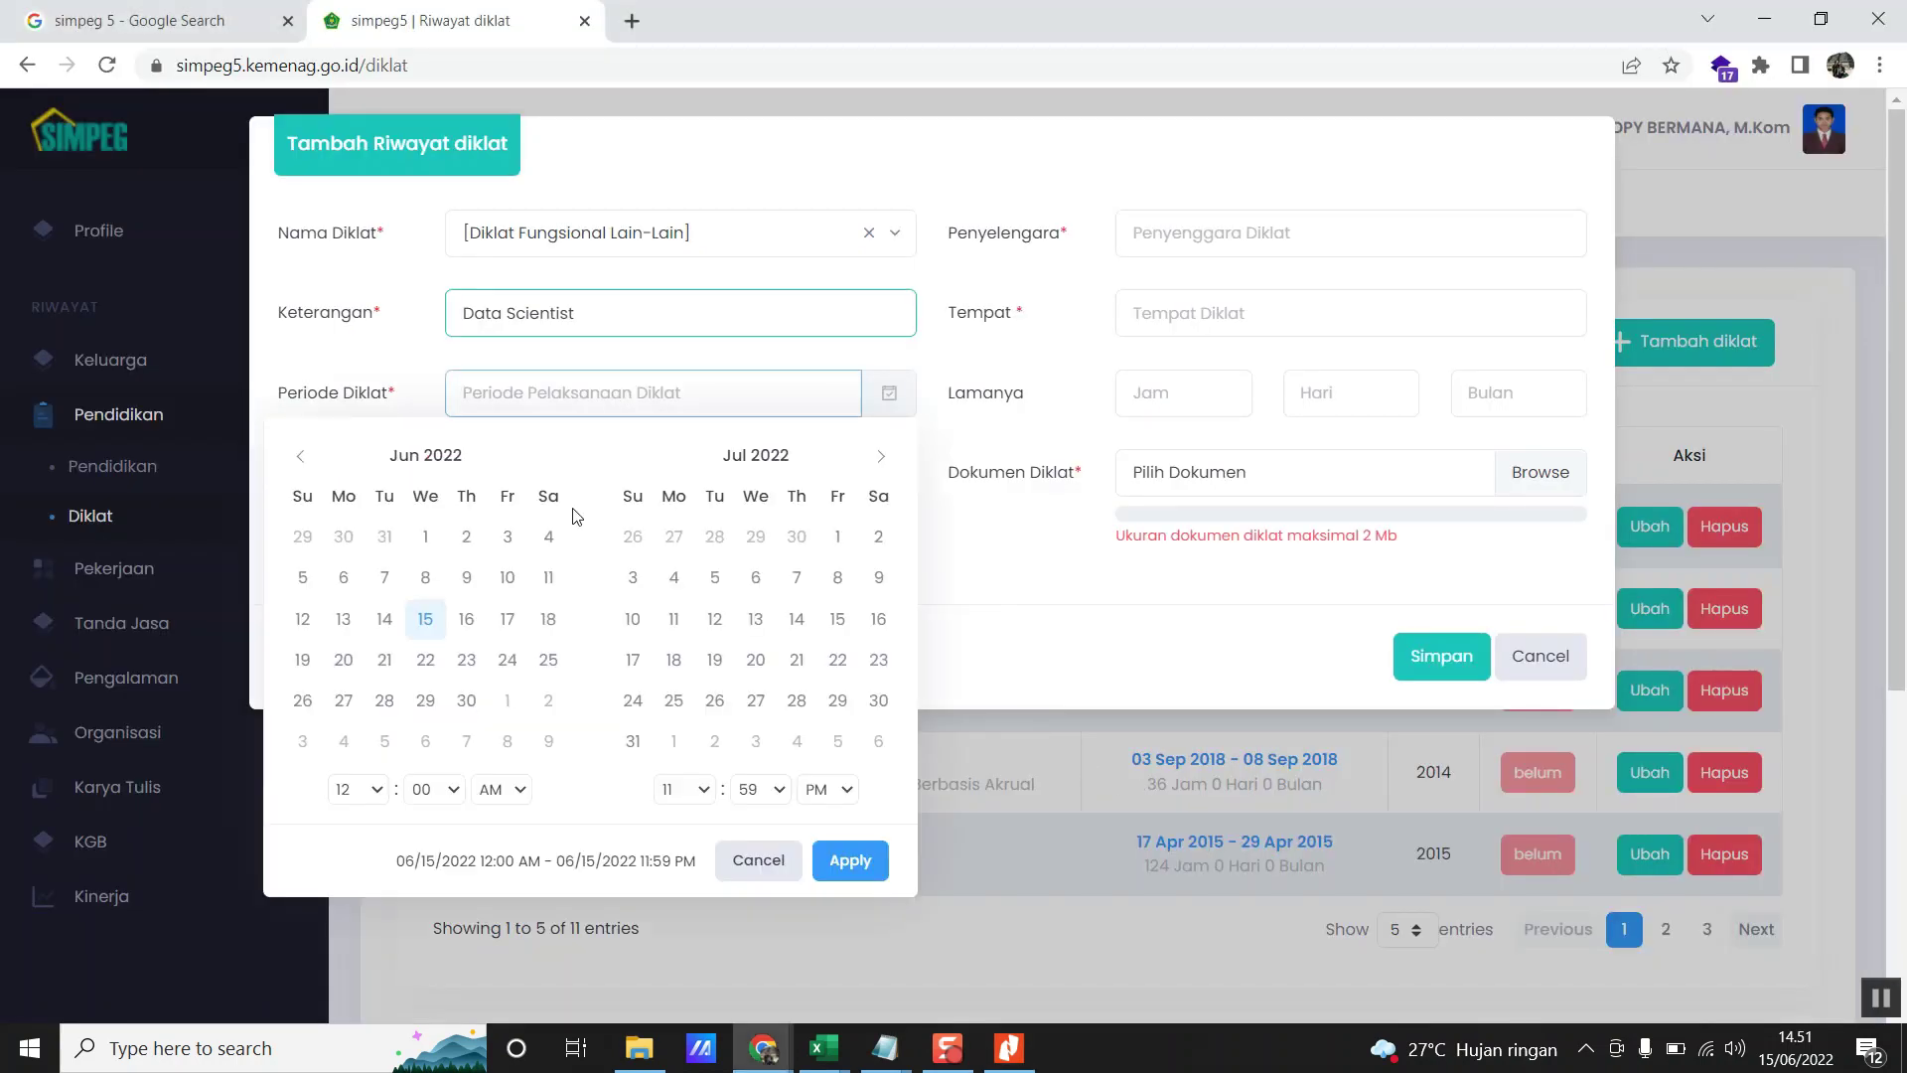
pyautogui.click(300, 455)
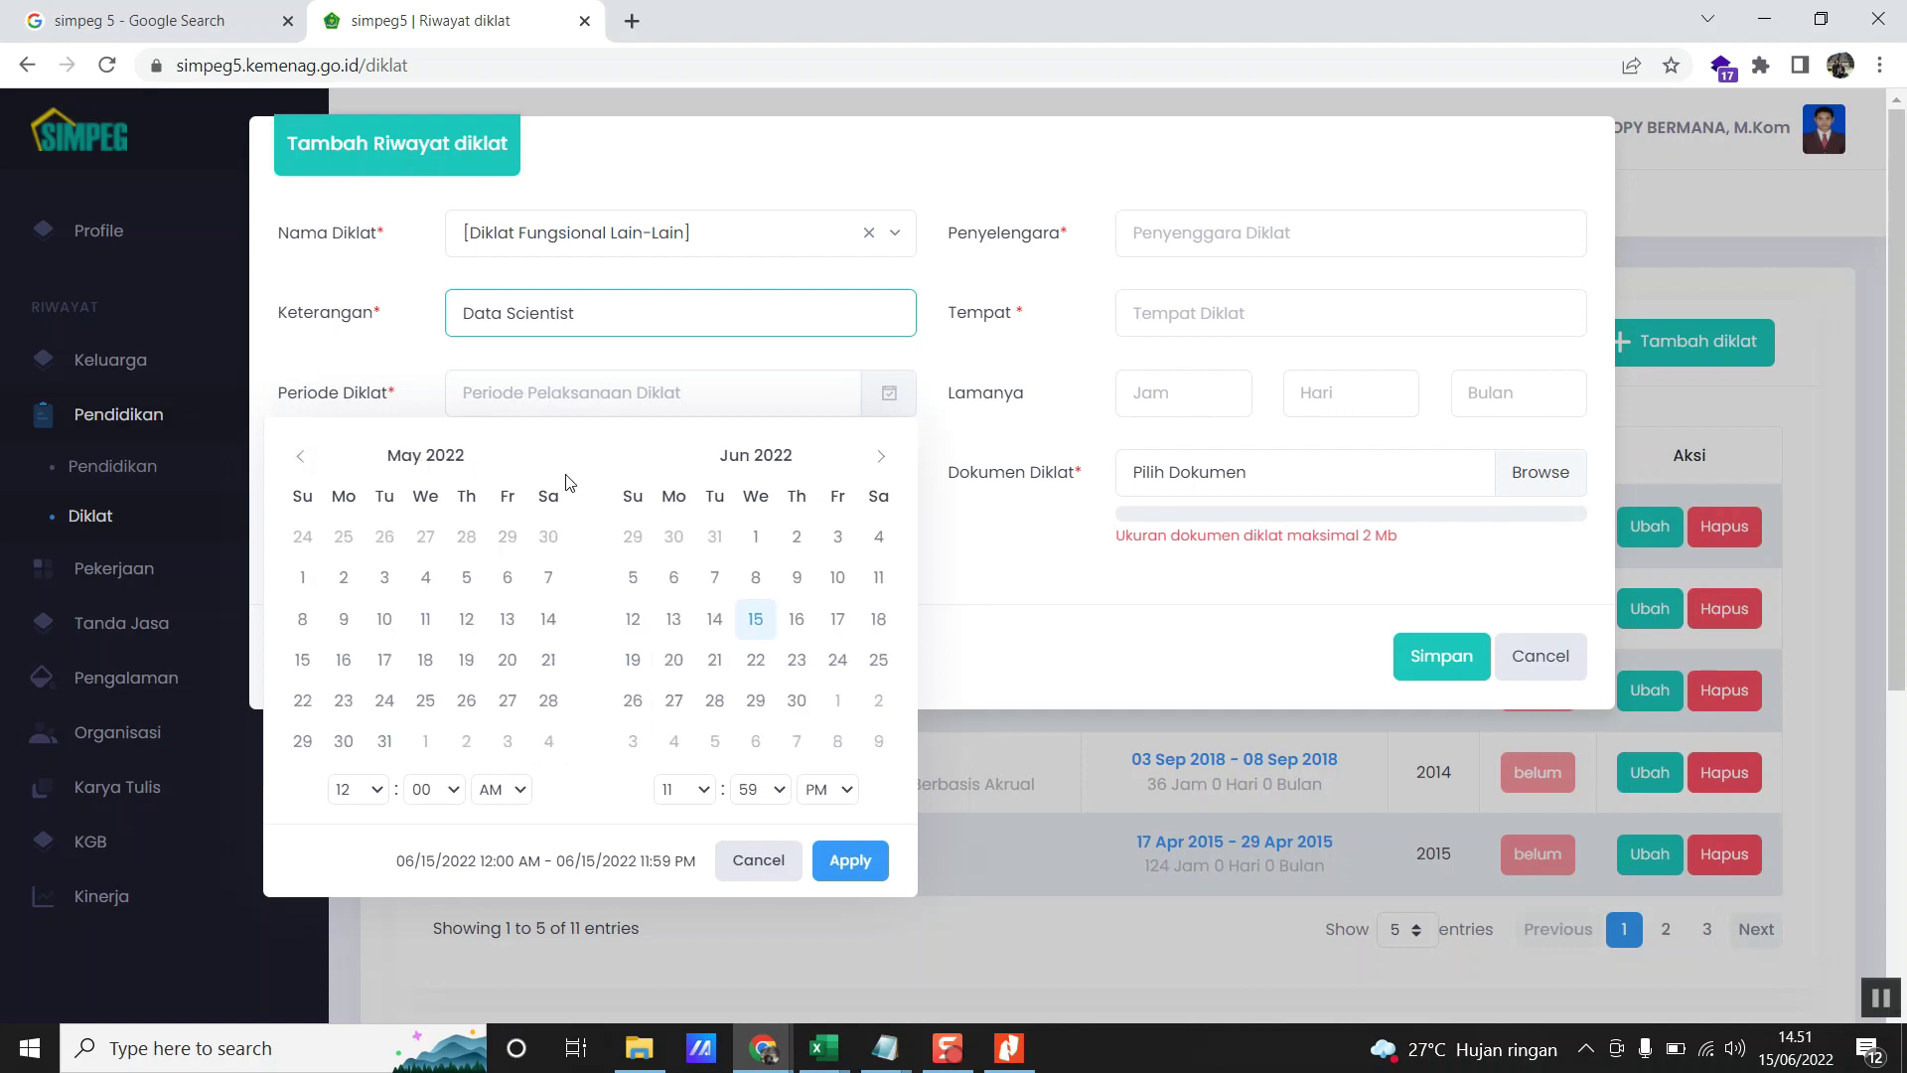
pyautogui.click(303, 458)
pyautogui.click(303, 458)
pyautogui.click(303, 458)
pyautogui.click(303, 458)
pyautogui.click(303, 458)
pyautogui.click(303, 457)
pyautogui.click(303, 458)
pyautogui.click(303, 458)
pyautogui.click(303, 458)
pyautogui.click(304, 459)
pyautogui.click(304, 459)
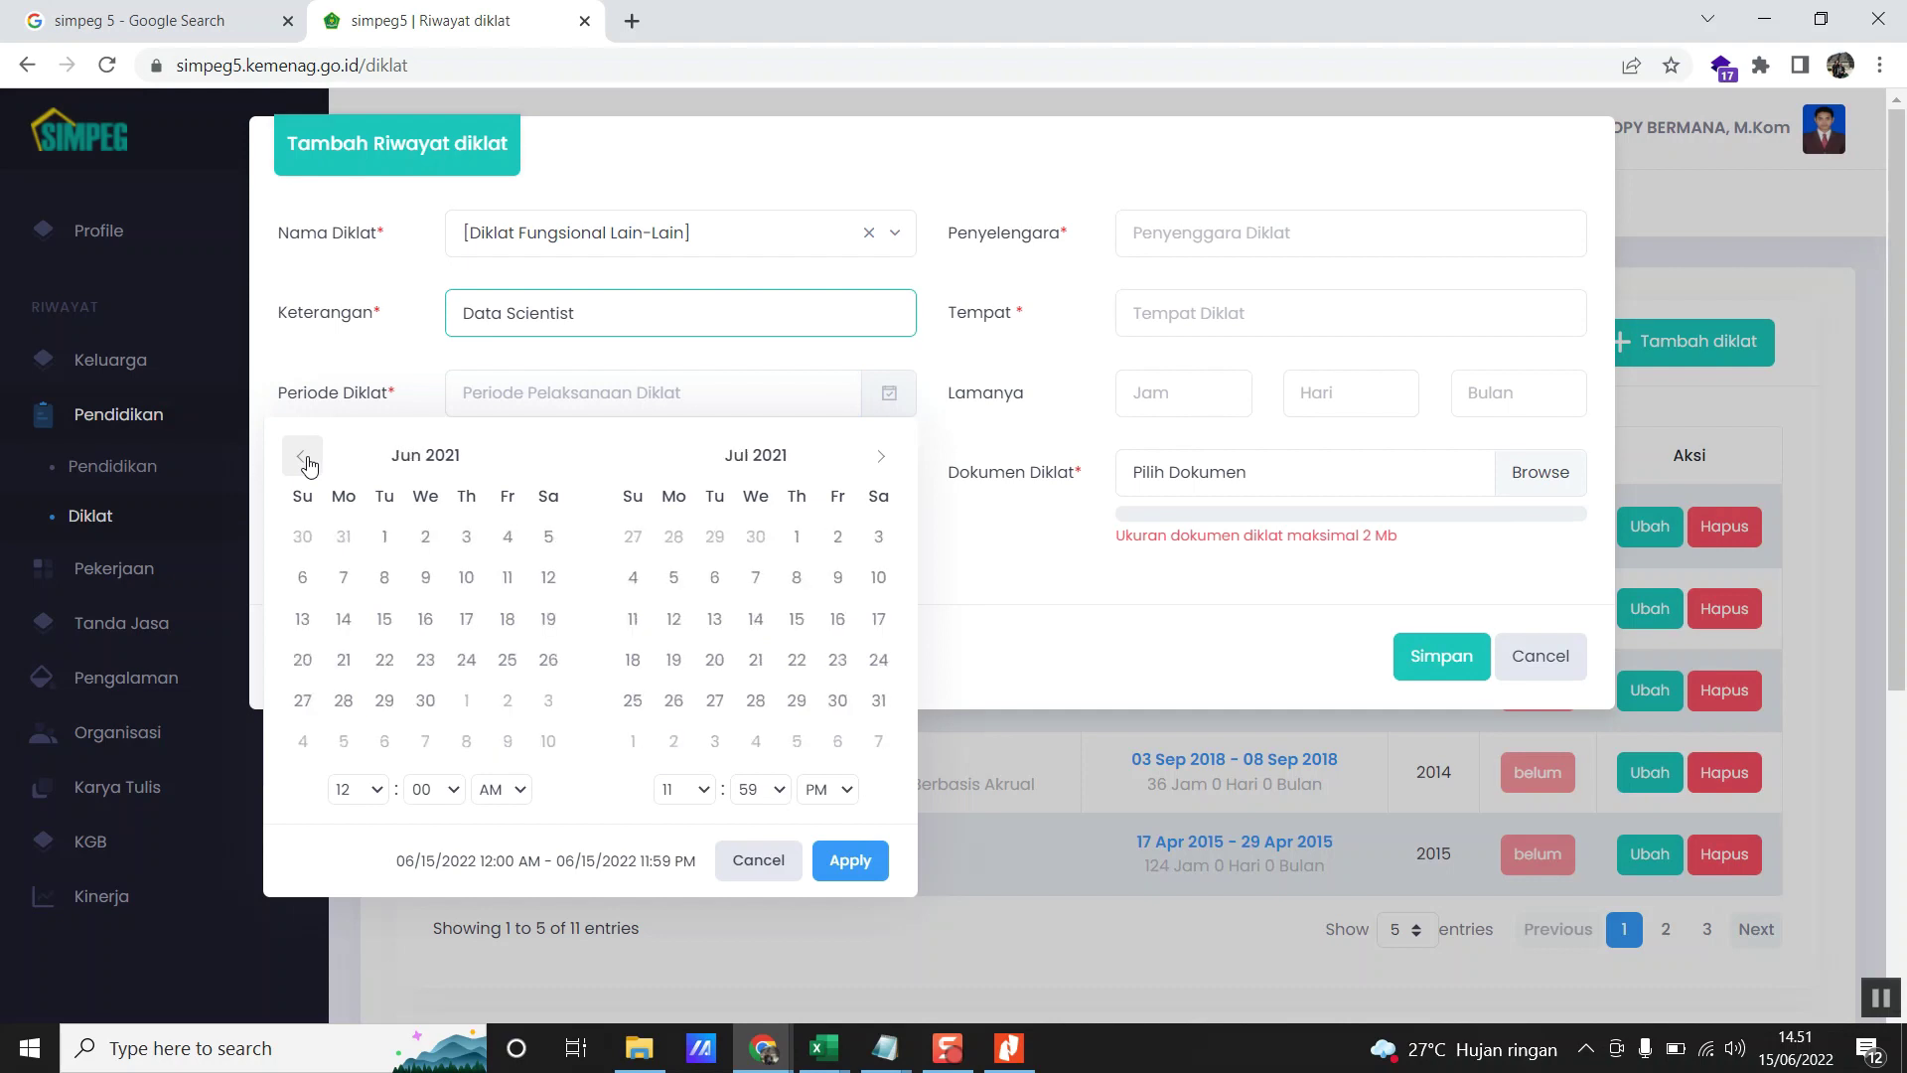
pyautogui.click(878, 458)
pyautogui.click(878, 458)
pyautogui.hotkey('alt', 'Tab')
pyautogui.hotkey('alt', 'Tab')
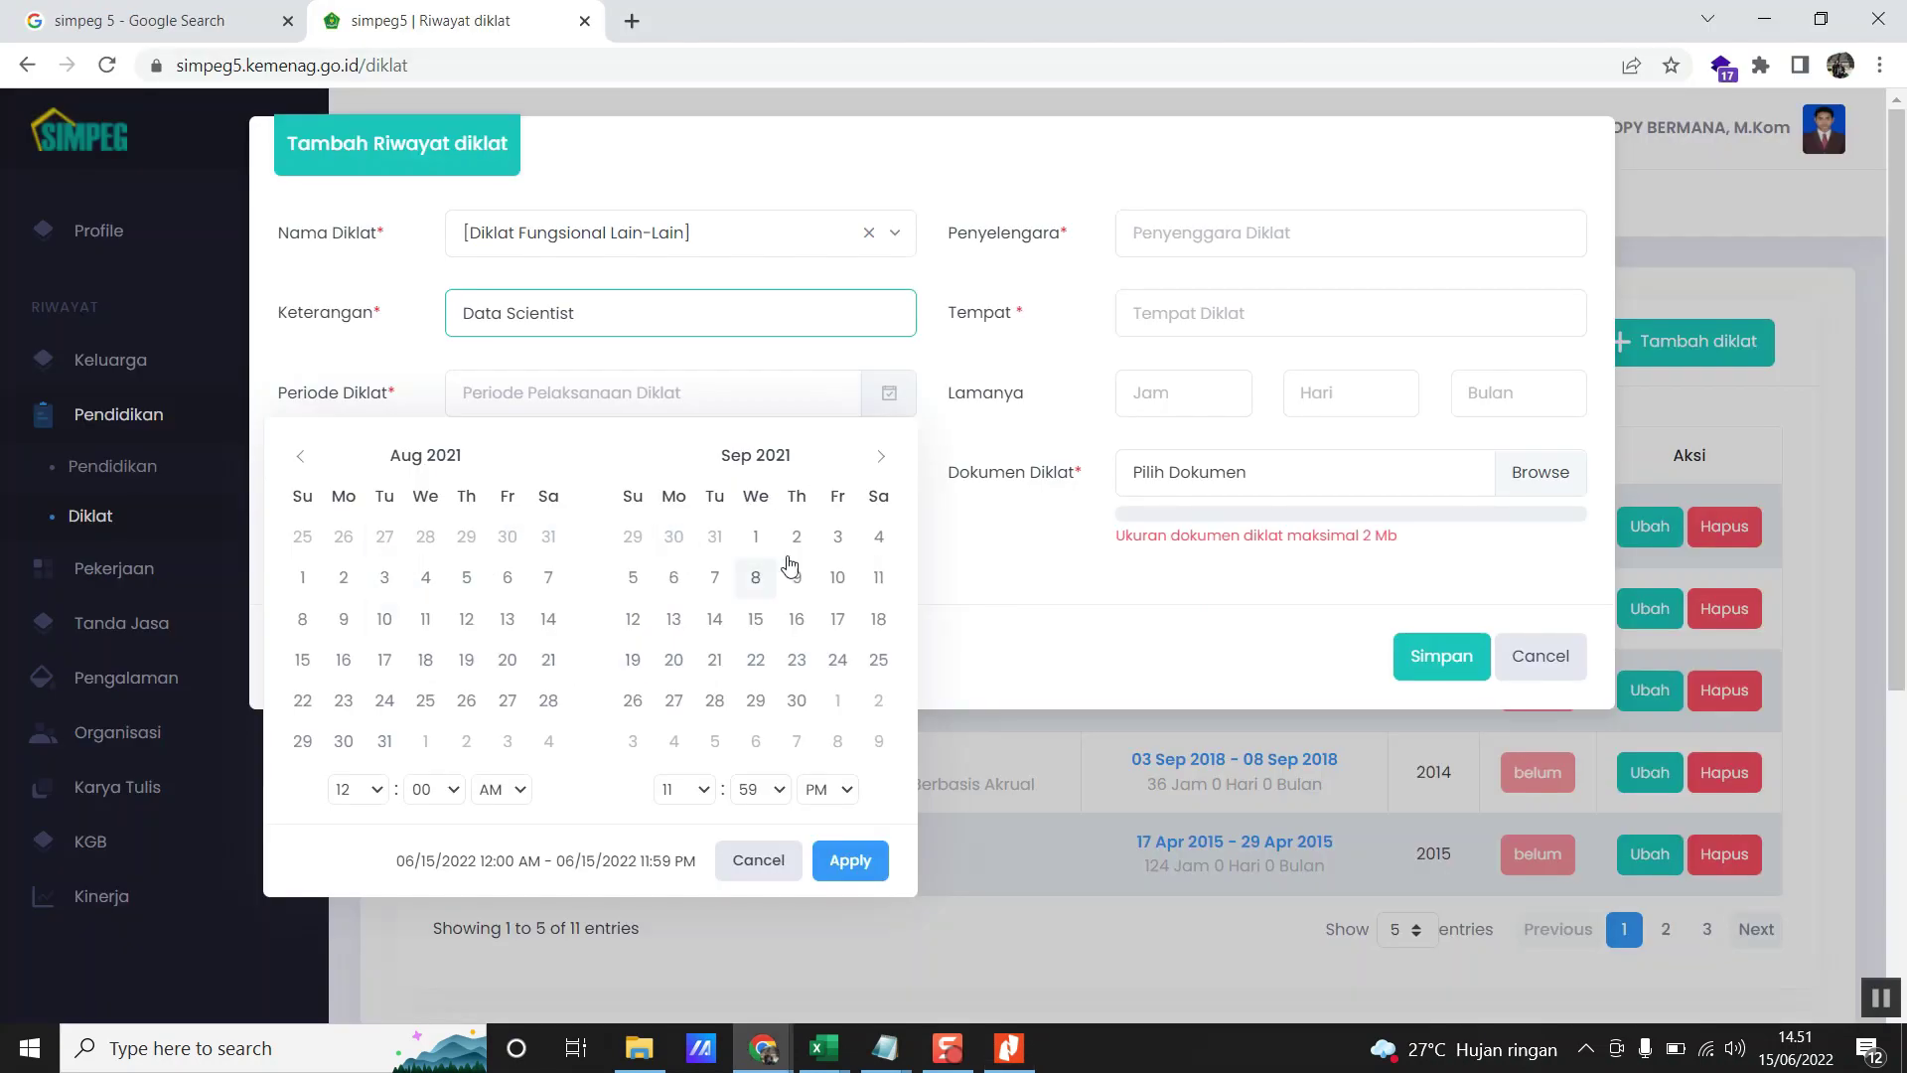
pyautogui.click(882, 457)
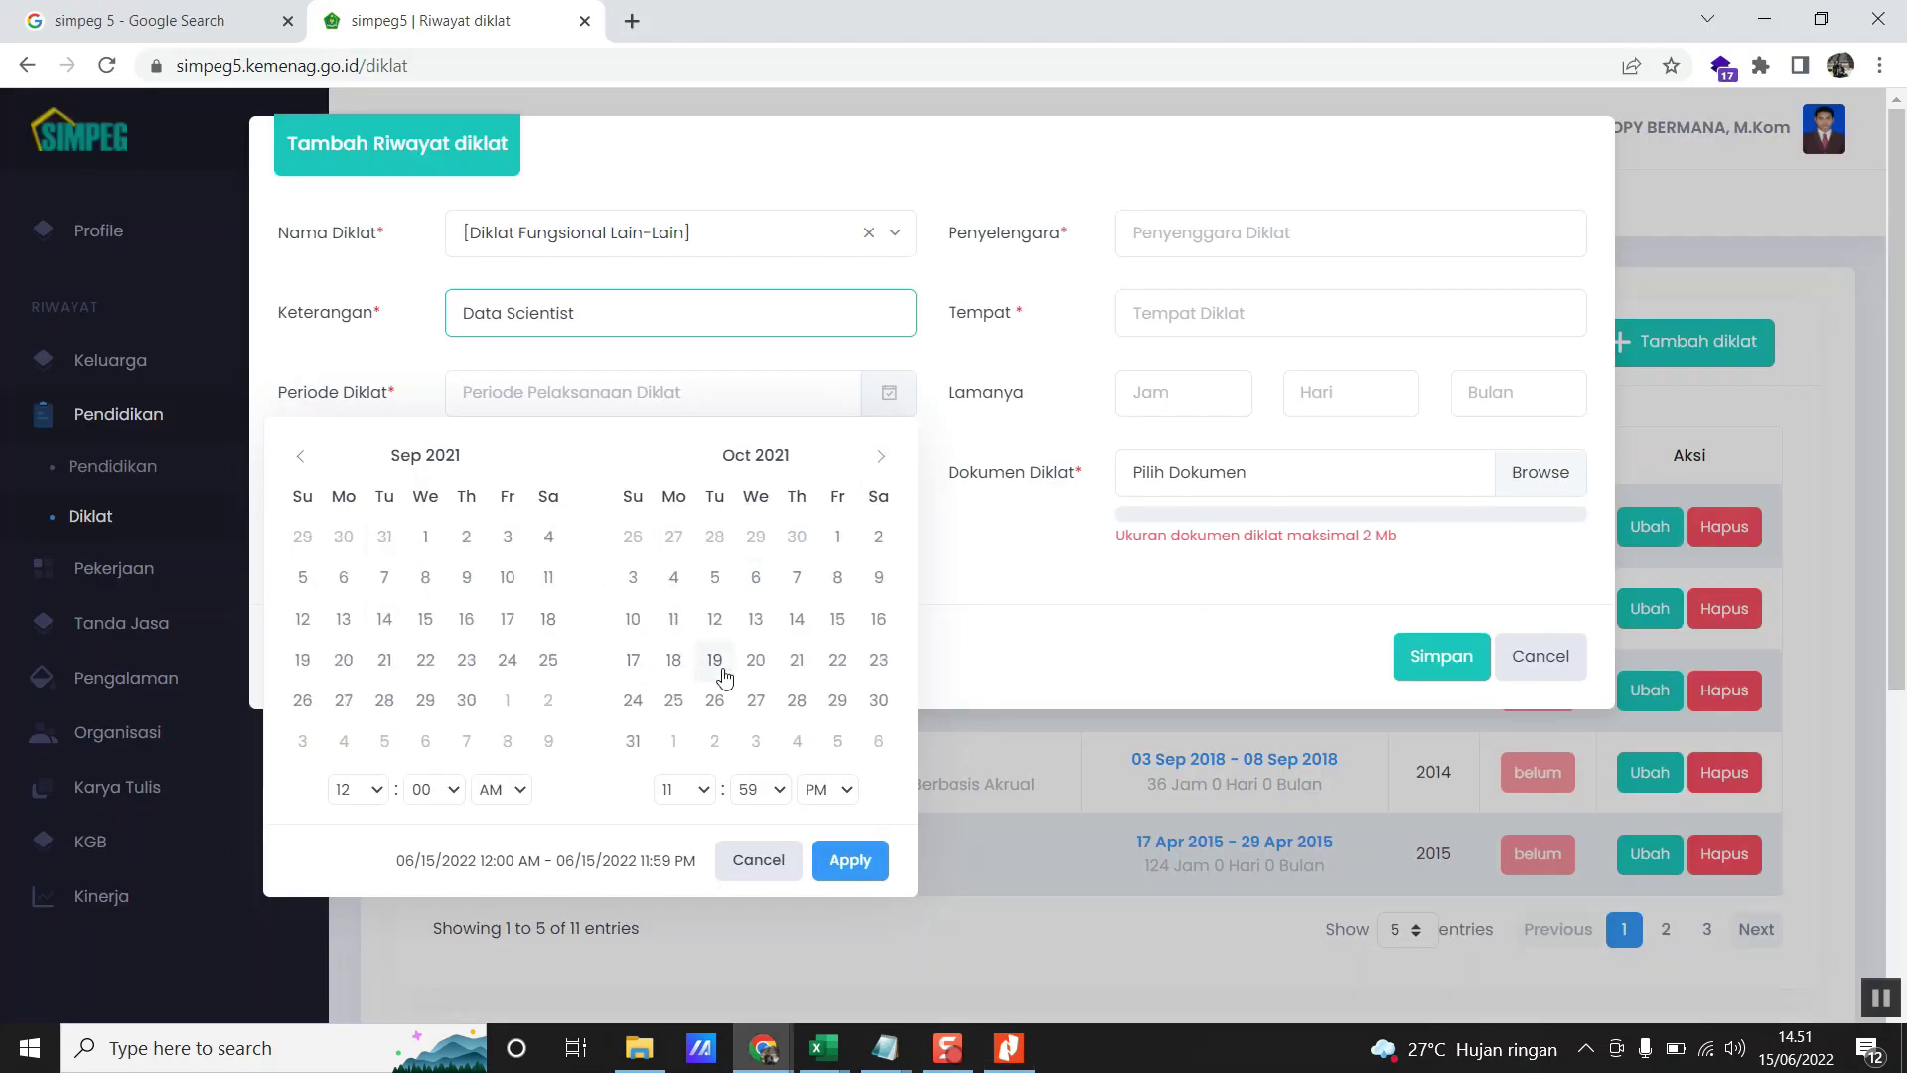
pyautogui.click(837, 578)
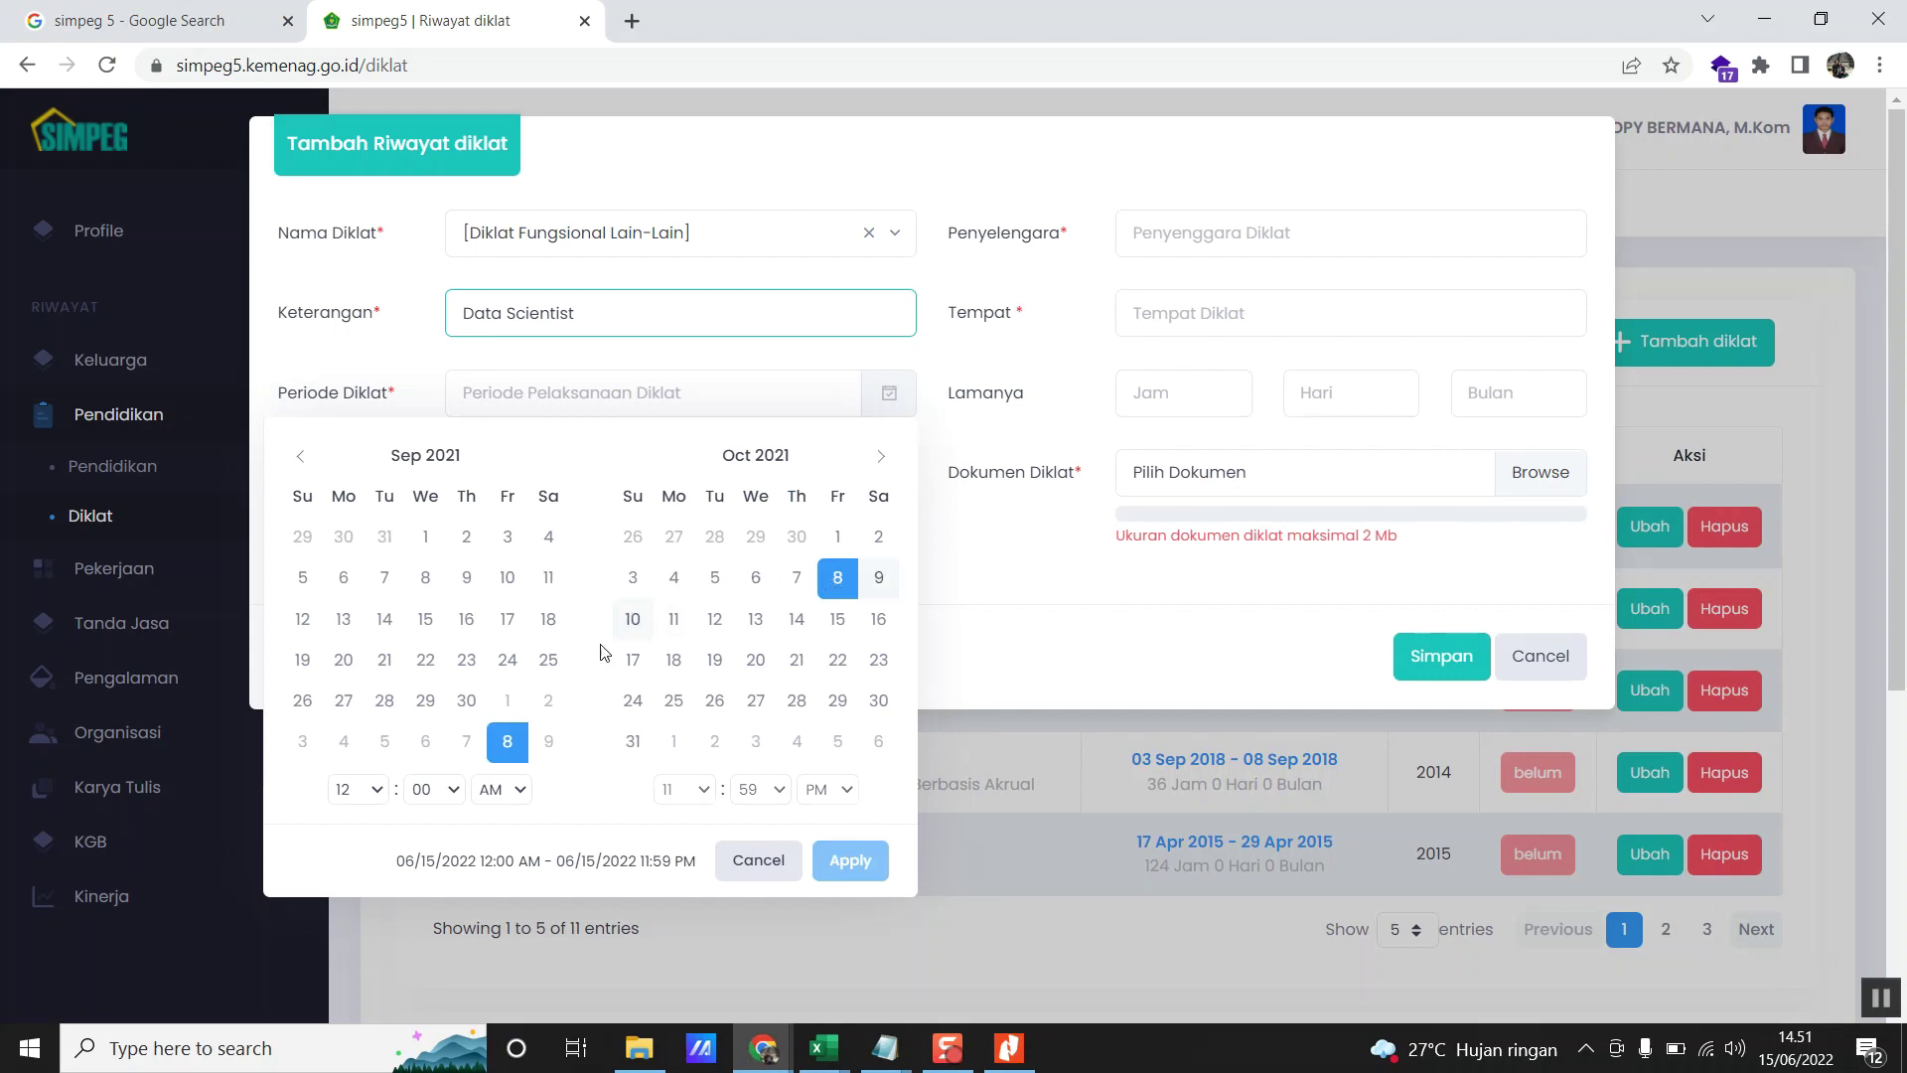
# - Select the range 8 October – 20 November 2021 and apply it
pyautogui.click(301, 463)
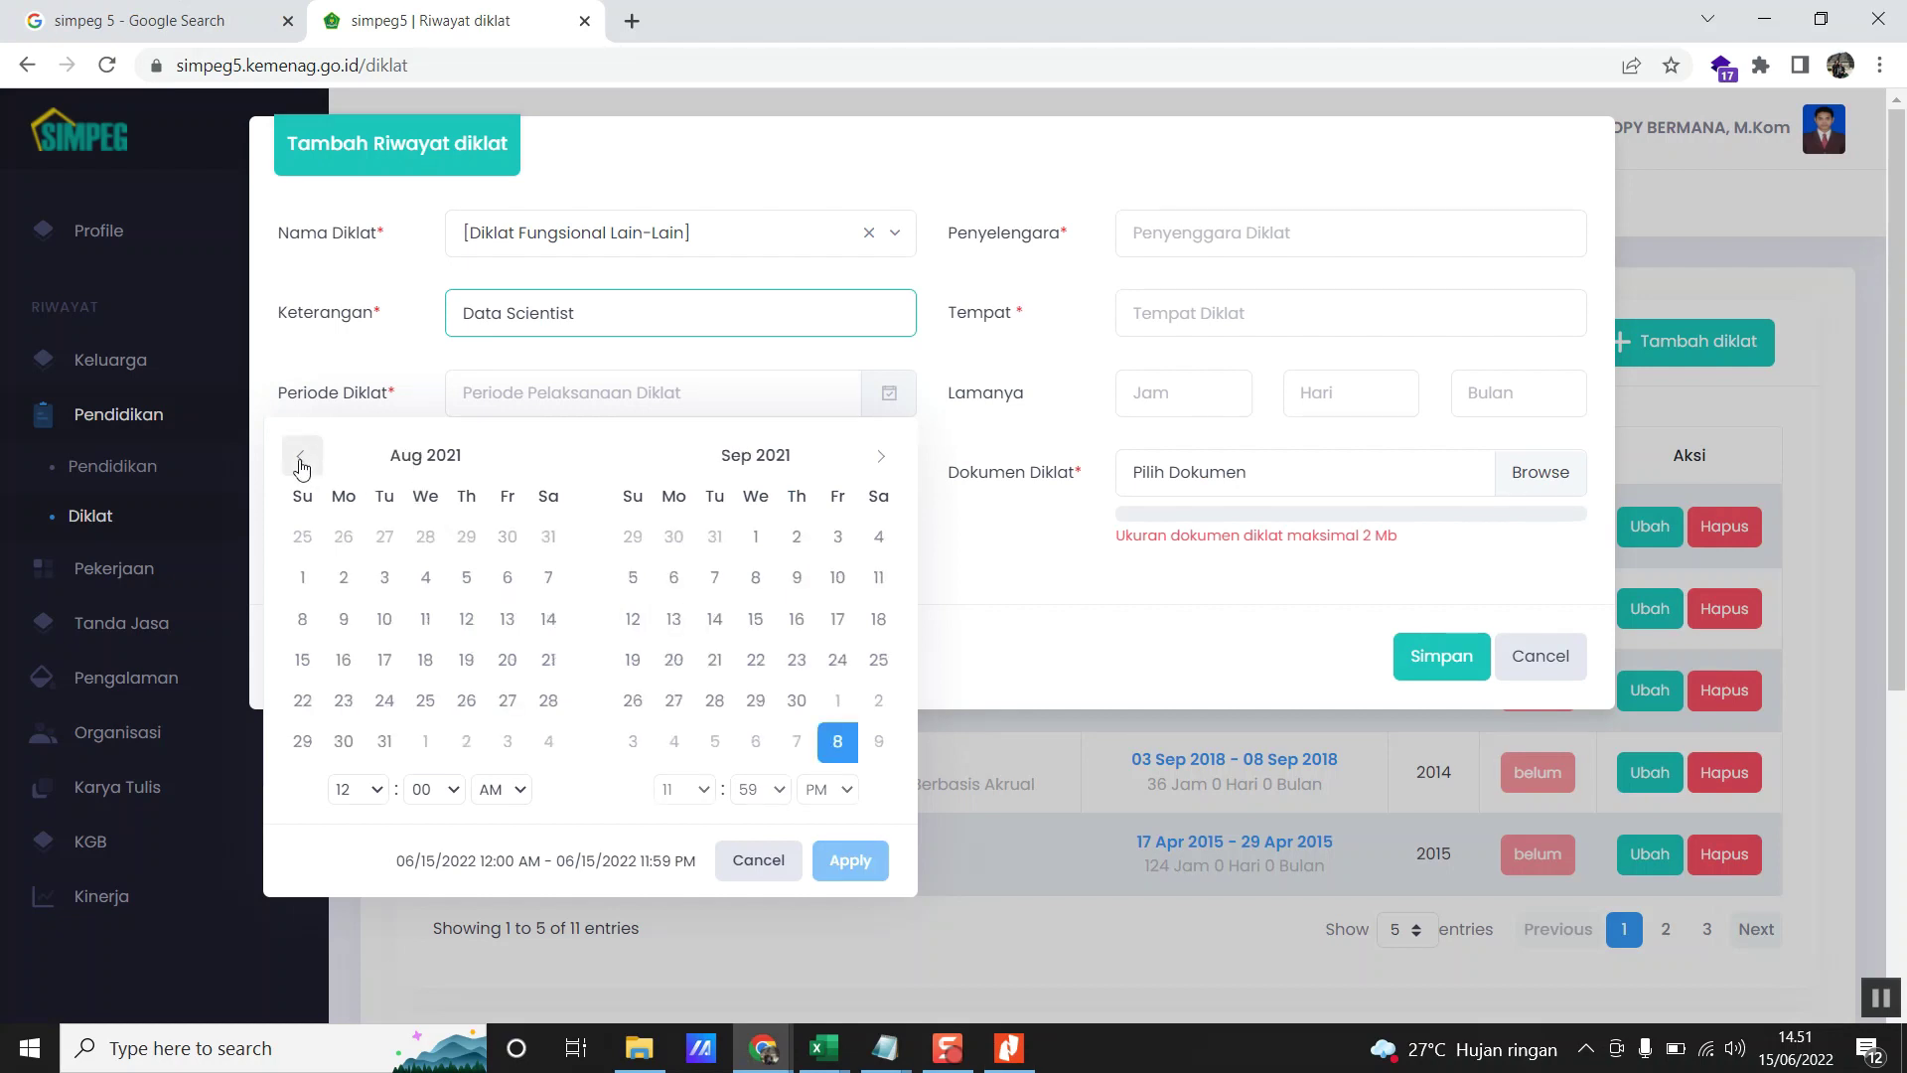
pyautogui.click(881, 458)
pyautogui.click(880, 463)
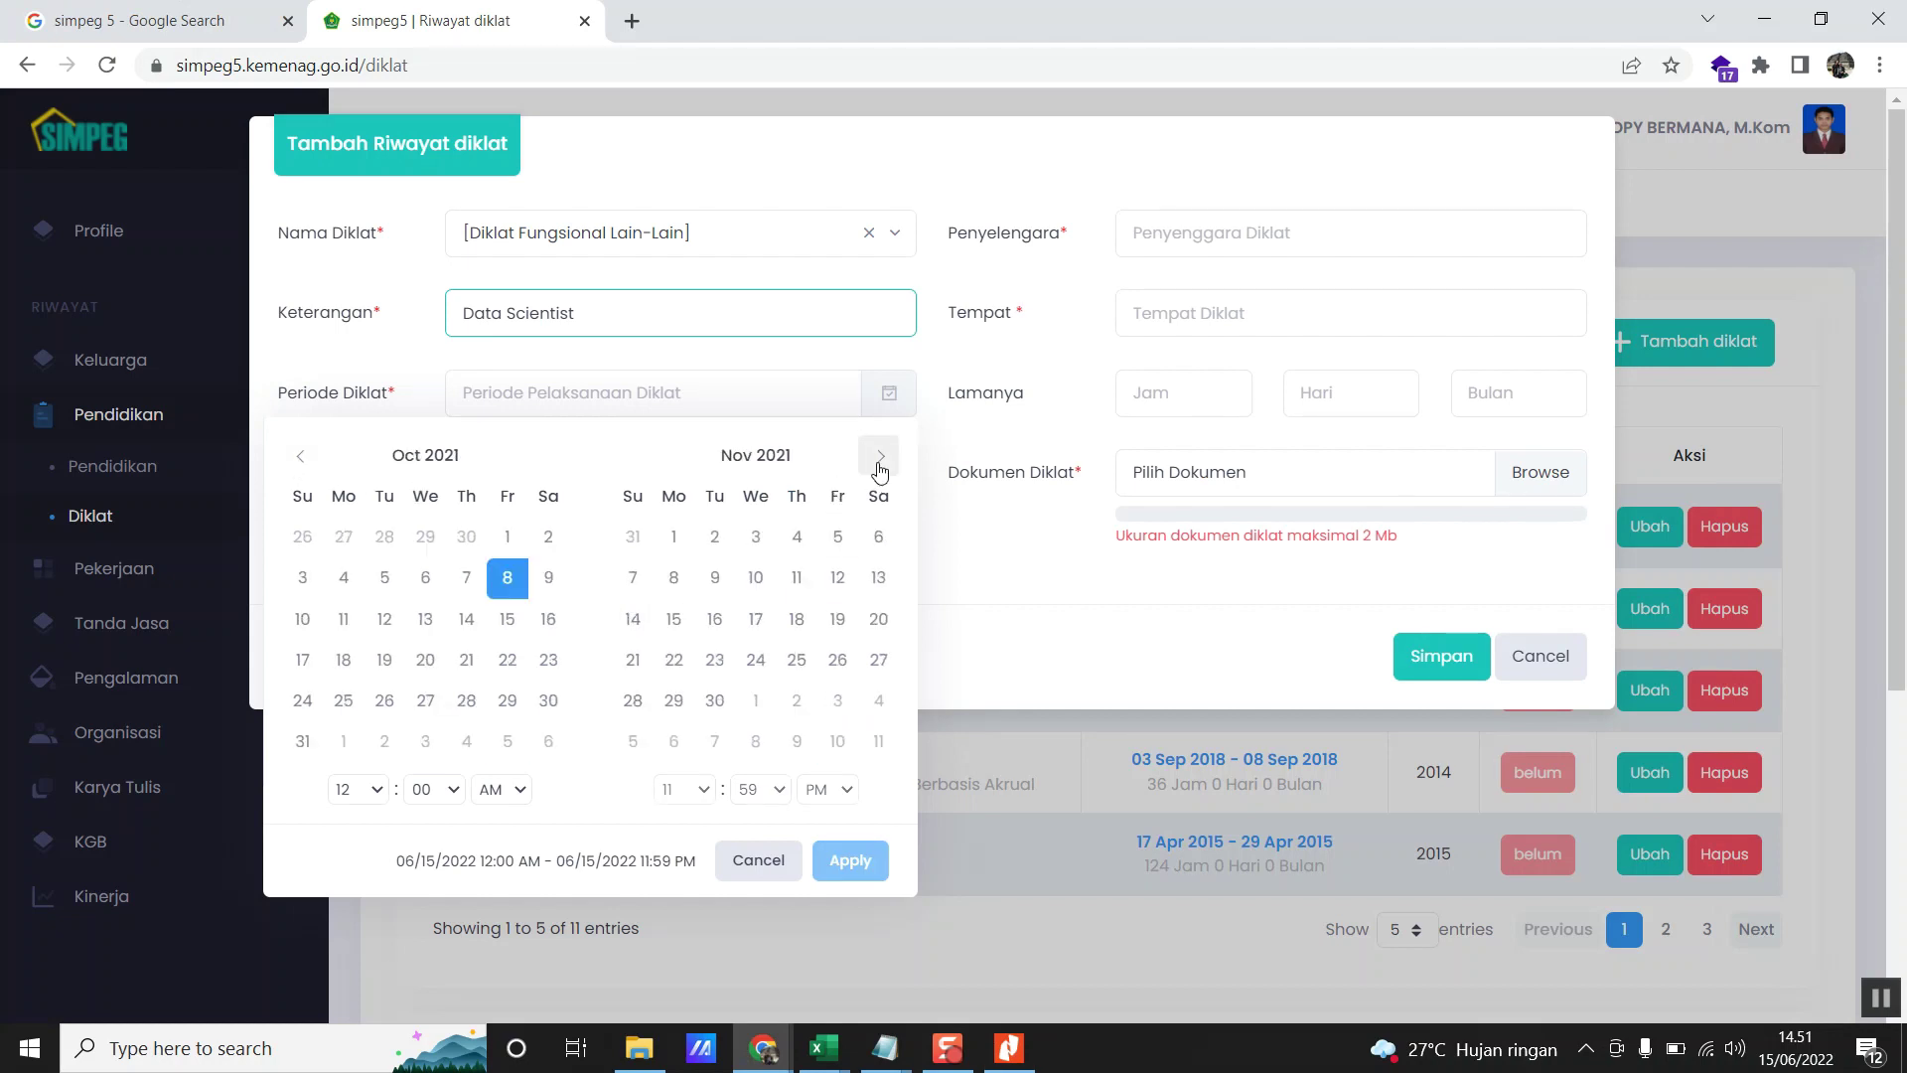
pyautogui.click(512, 577)
pyautogui.hotkey('alt', 'Tab')
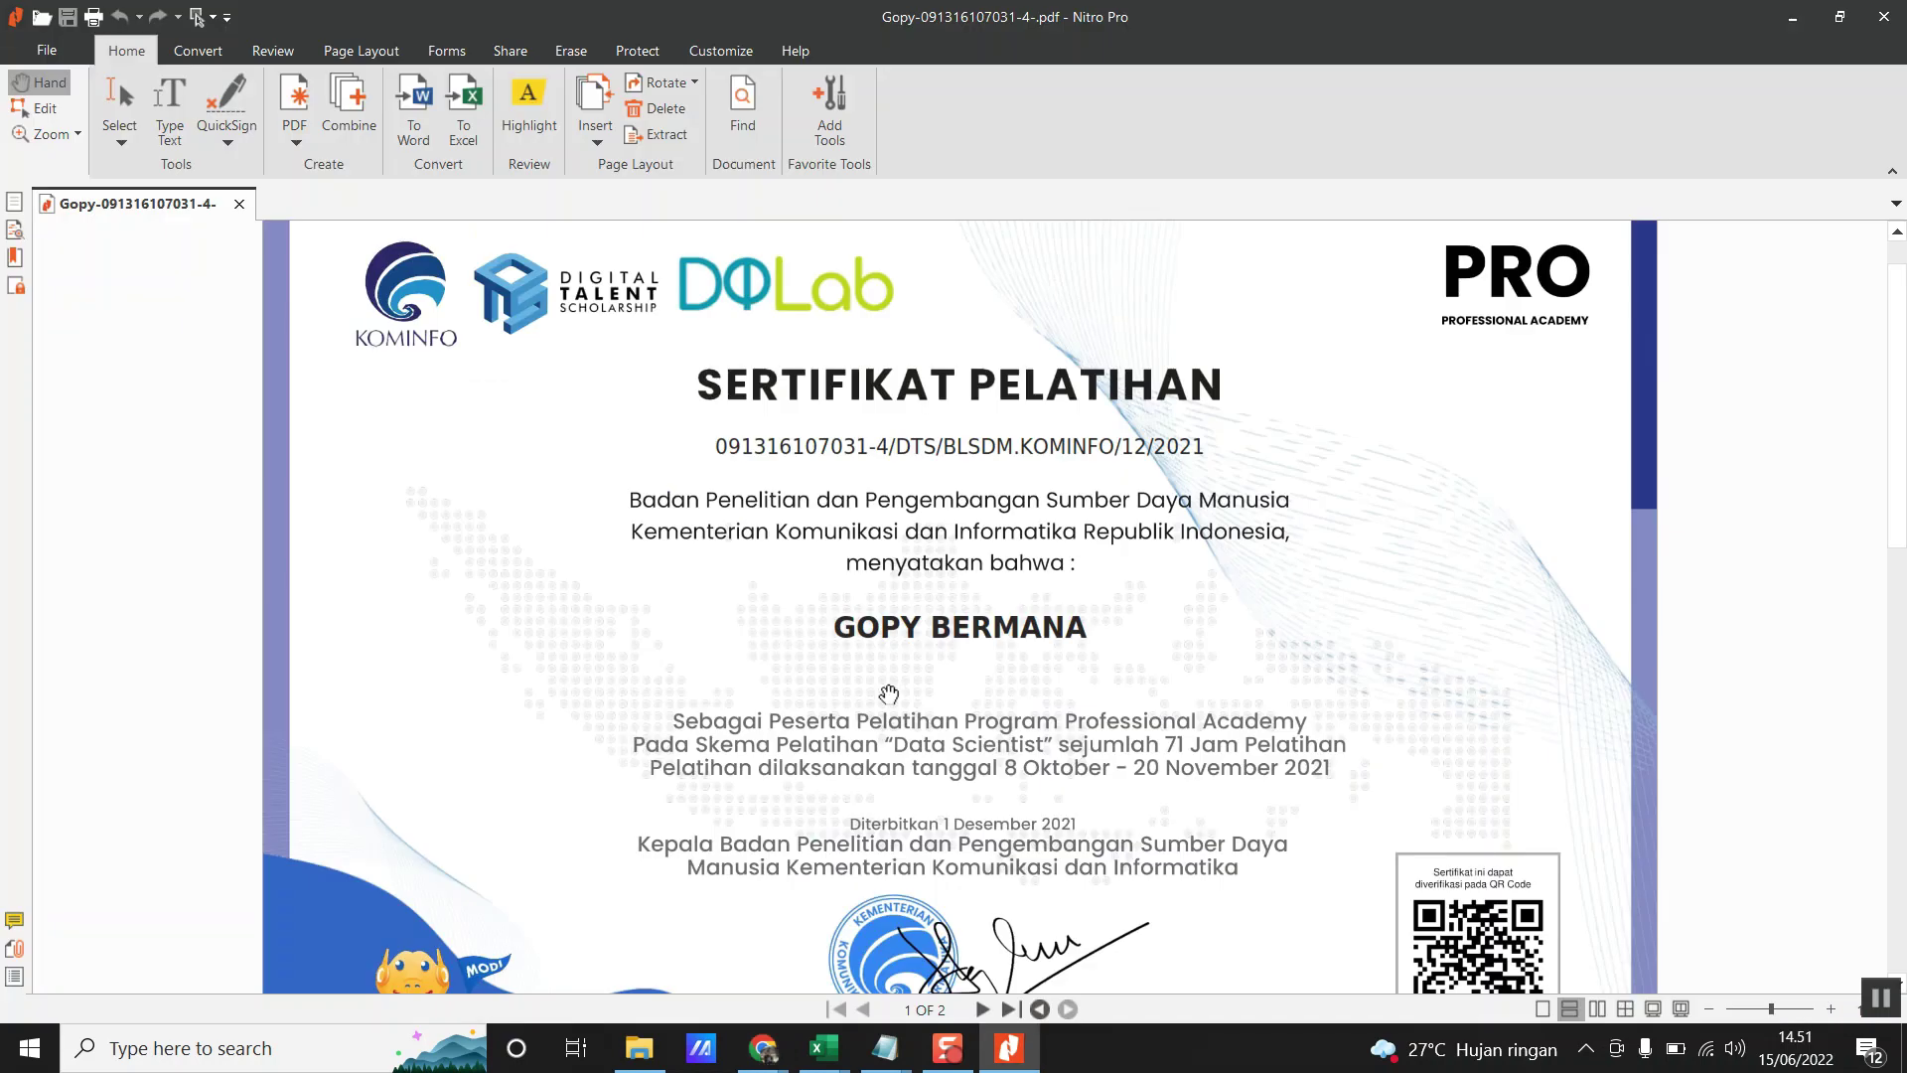
pyautogui.hotkey('alt', 'Tab')
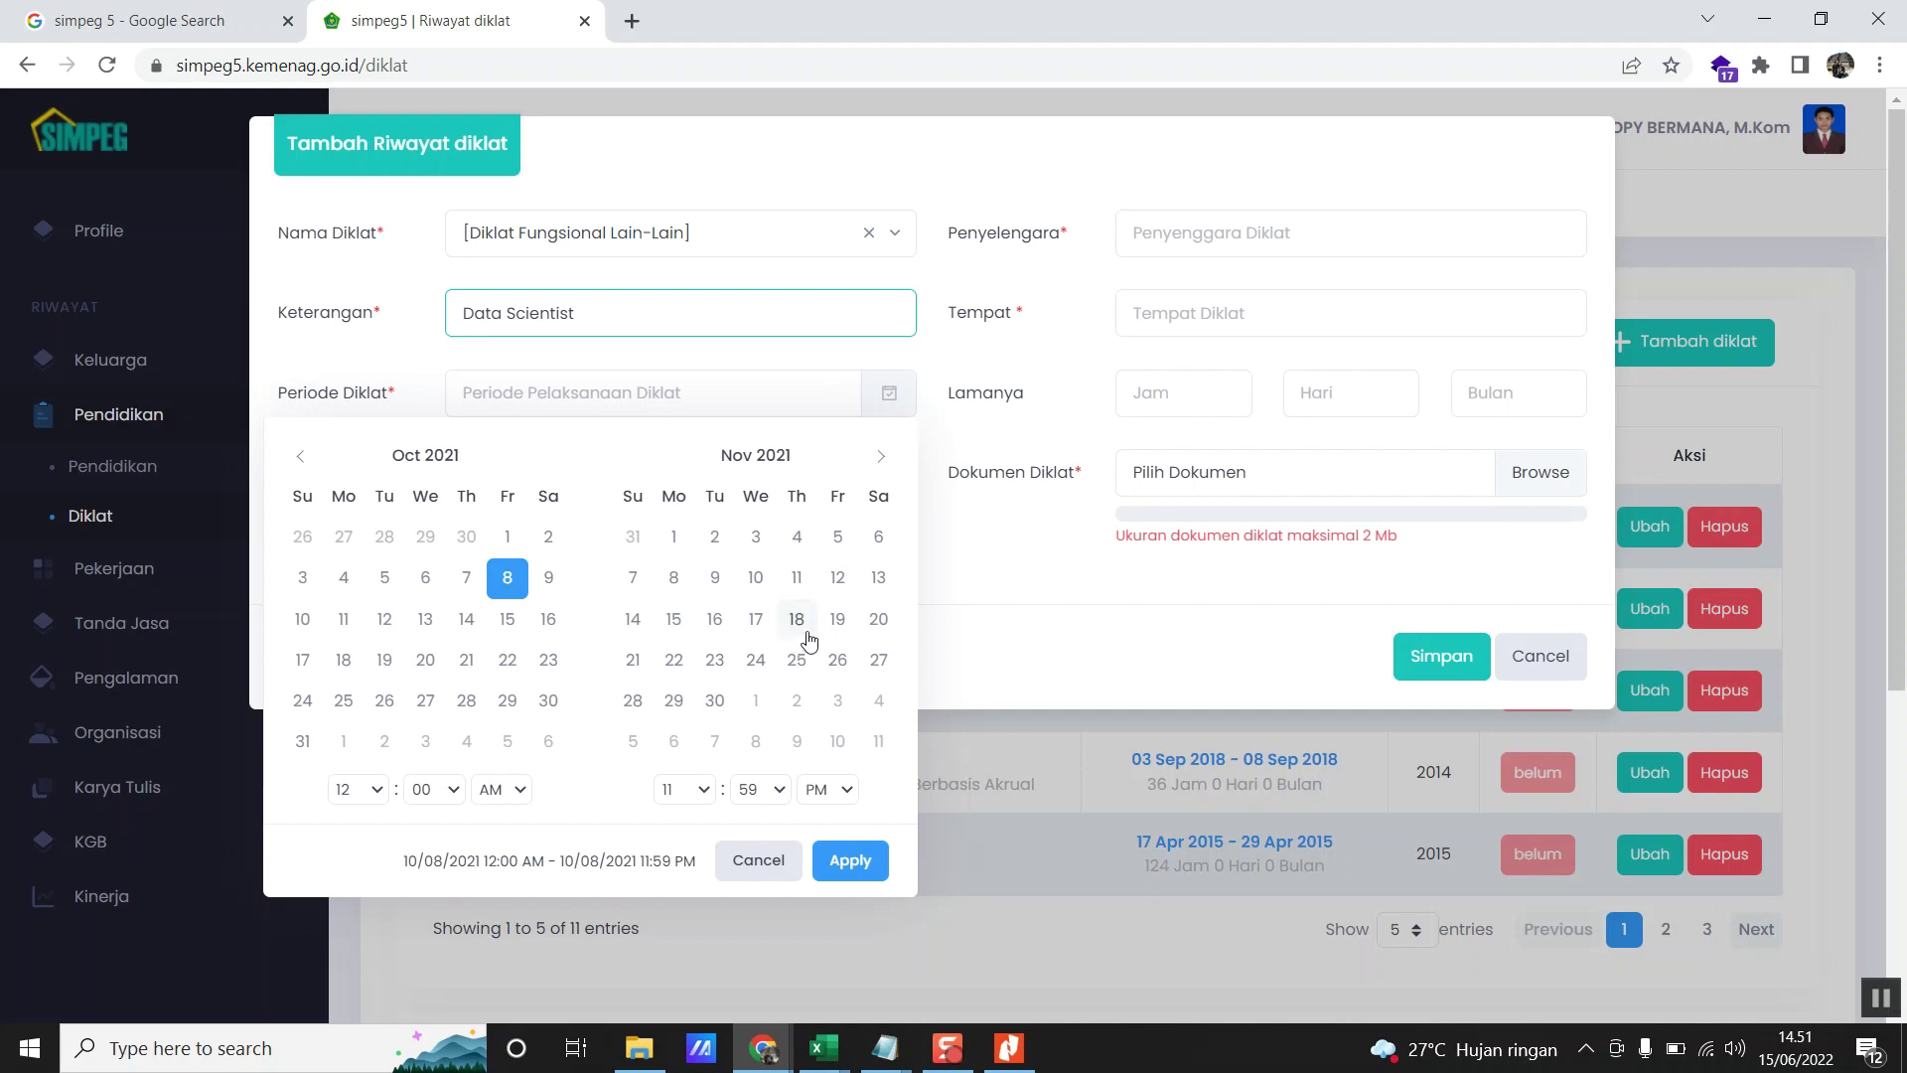
pyautogui.click(880, 619)
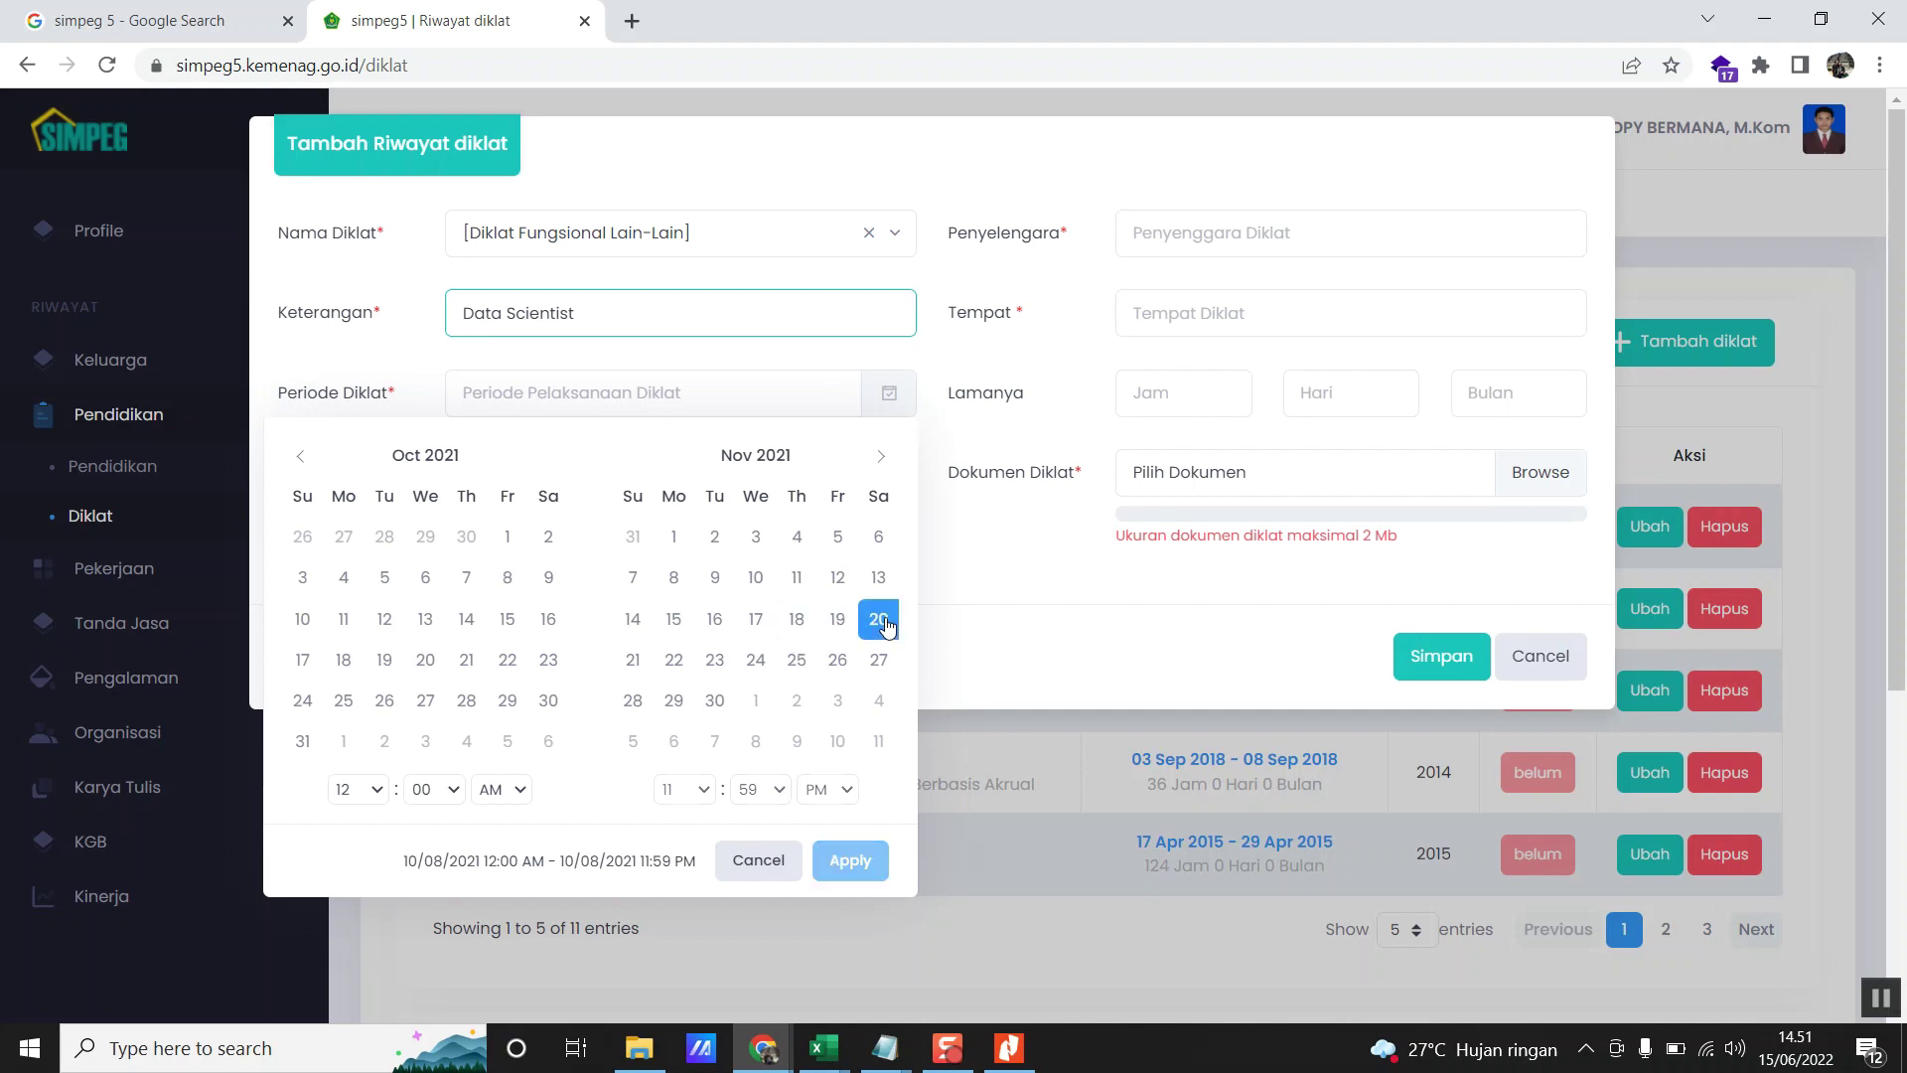
pyautogui.click(507, 579)
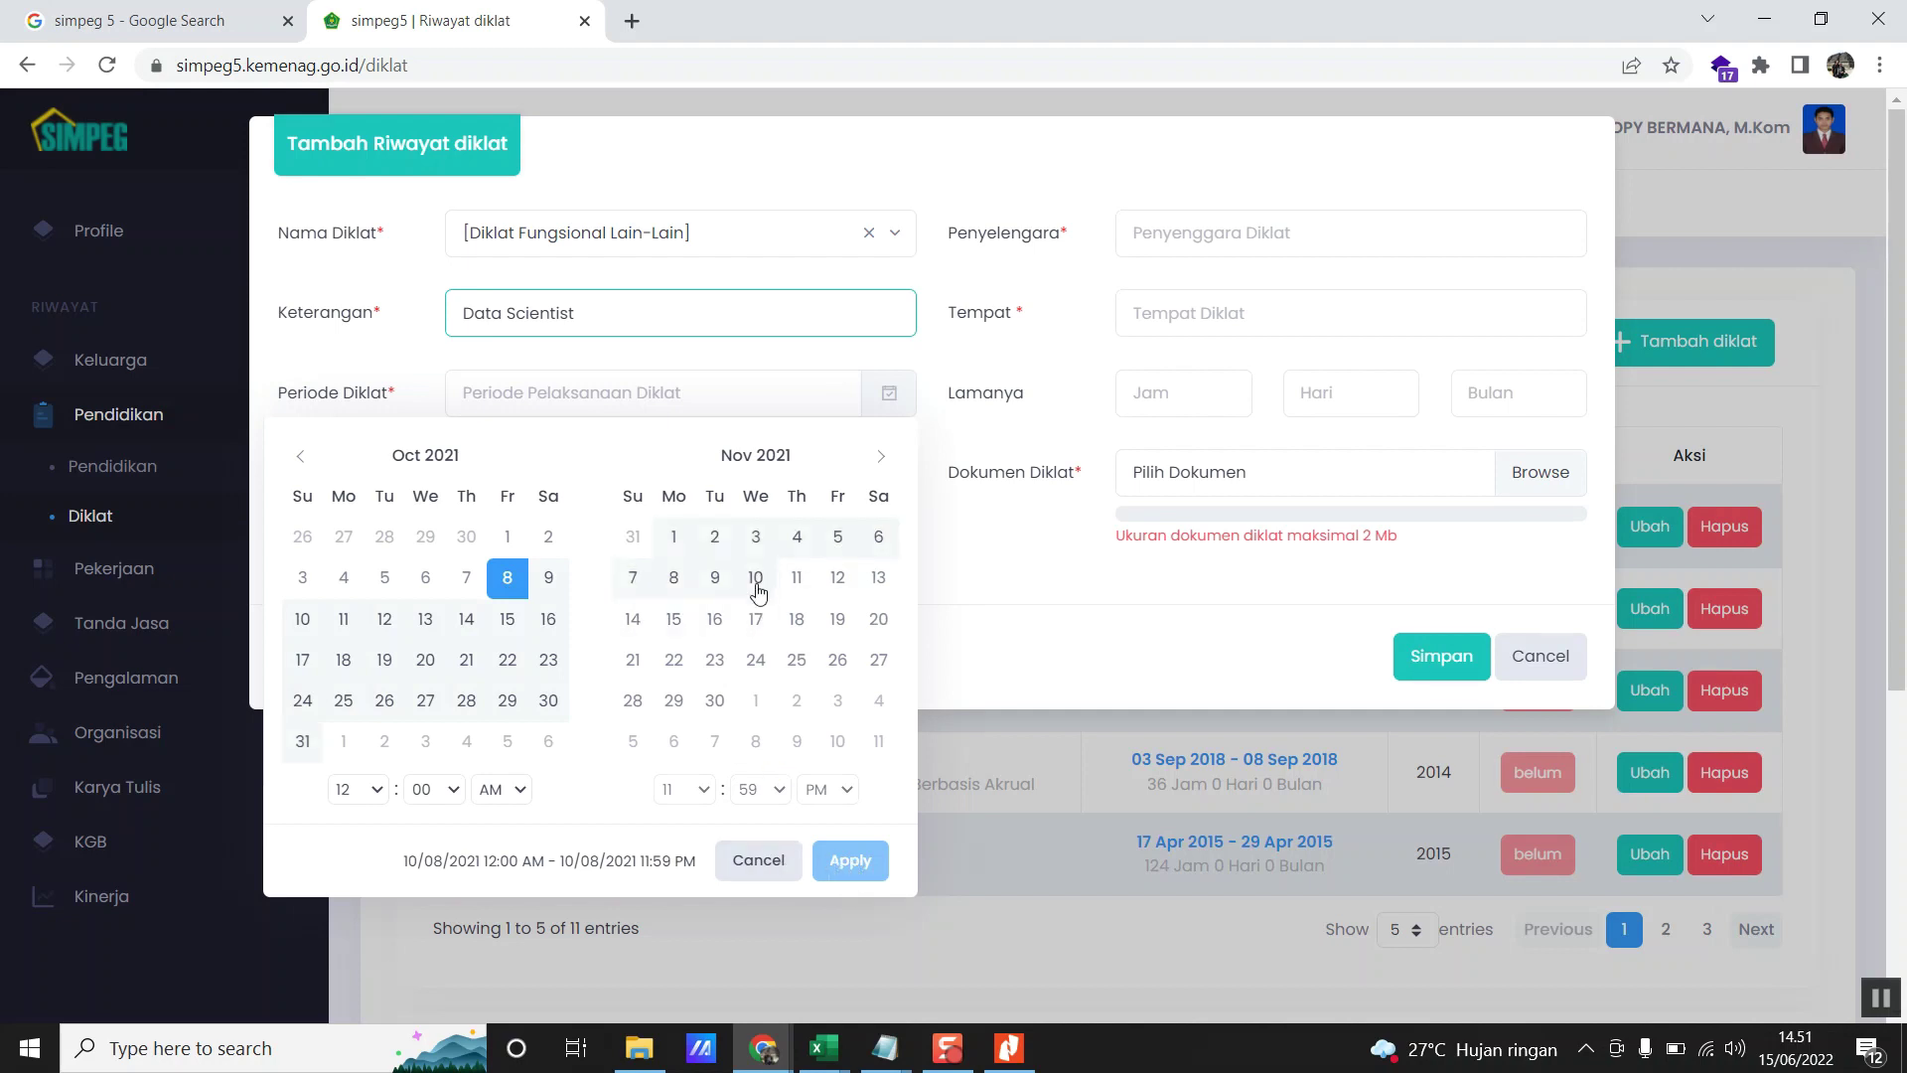
pyautogui.click(524, 590)
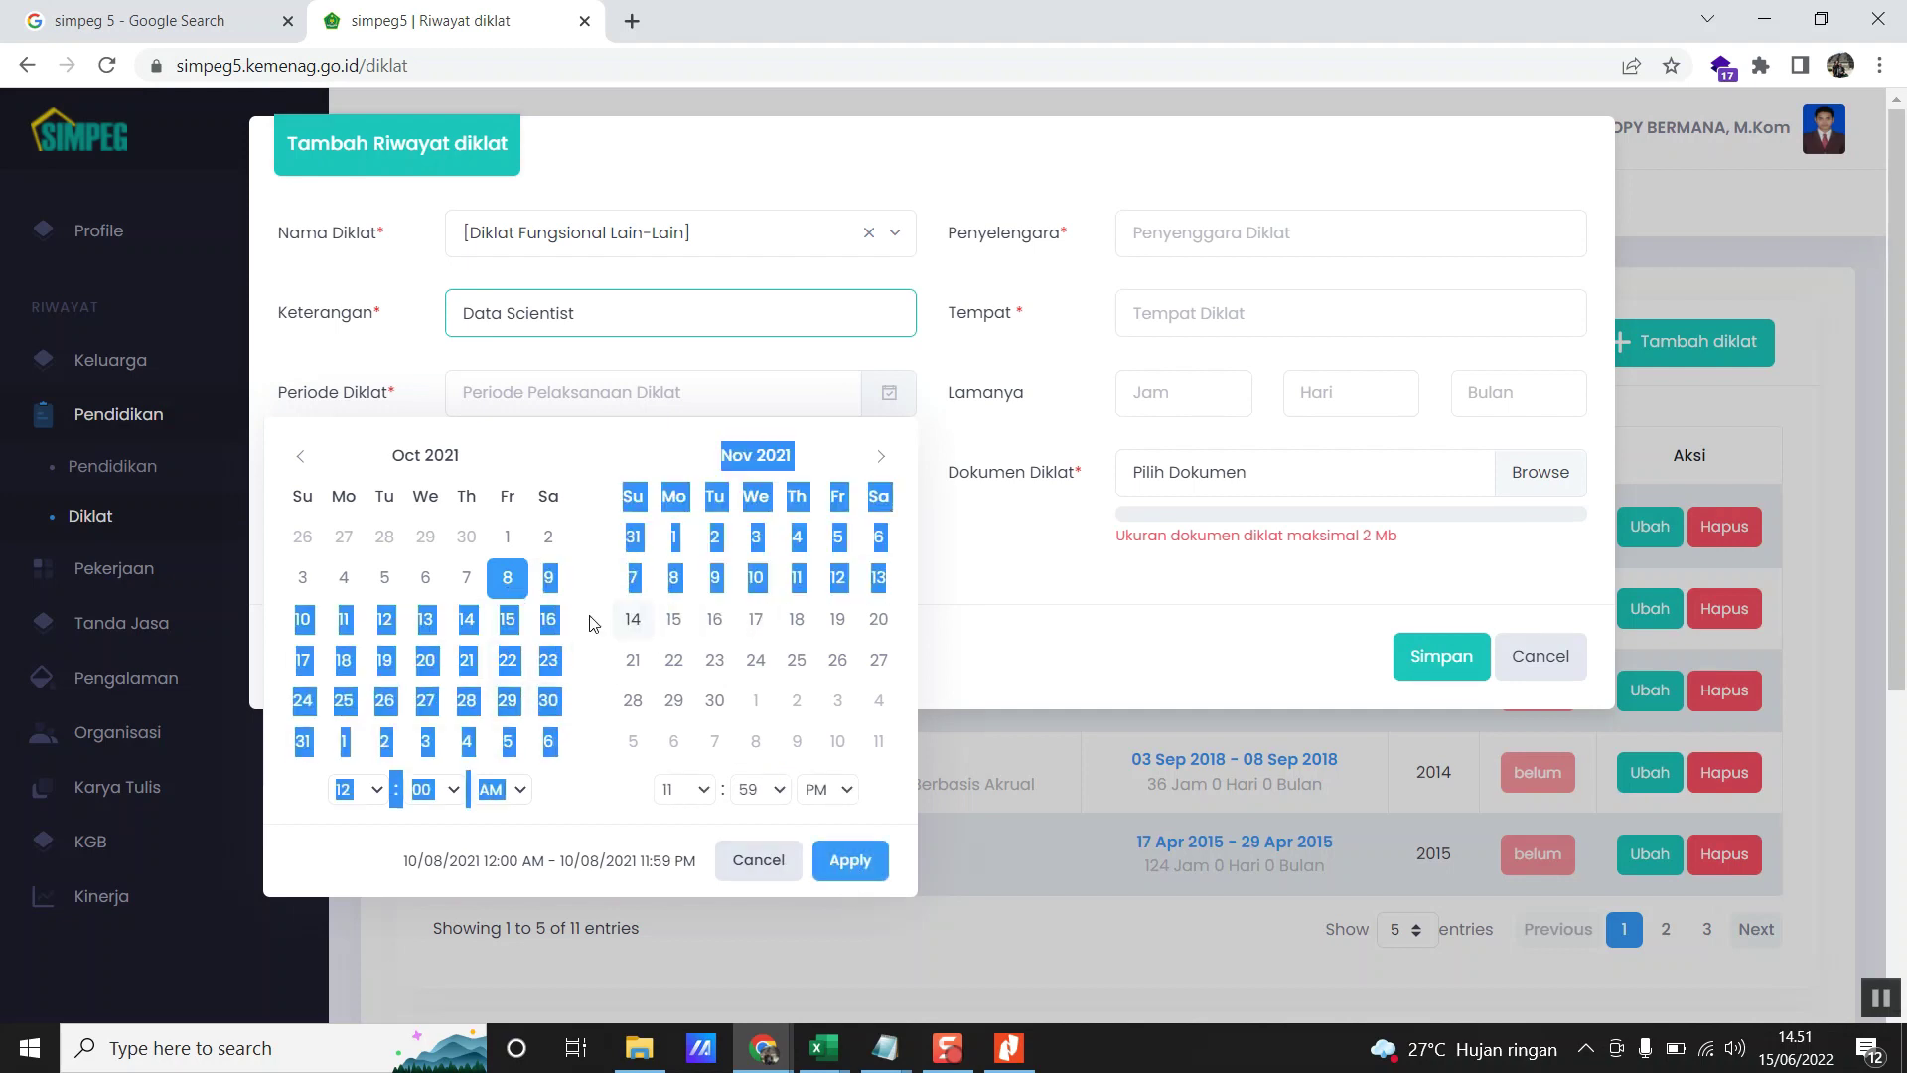
pyautogui.click(499, 593)
pyautogui.click(880, 622)
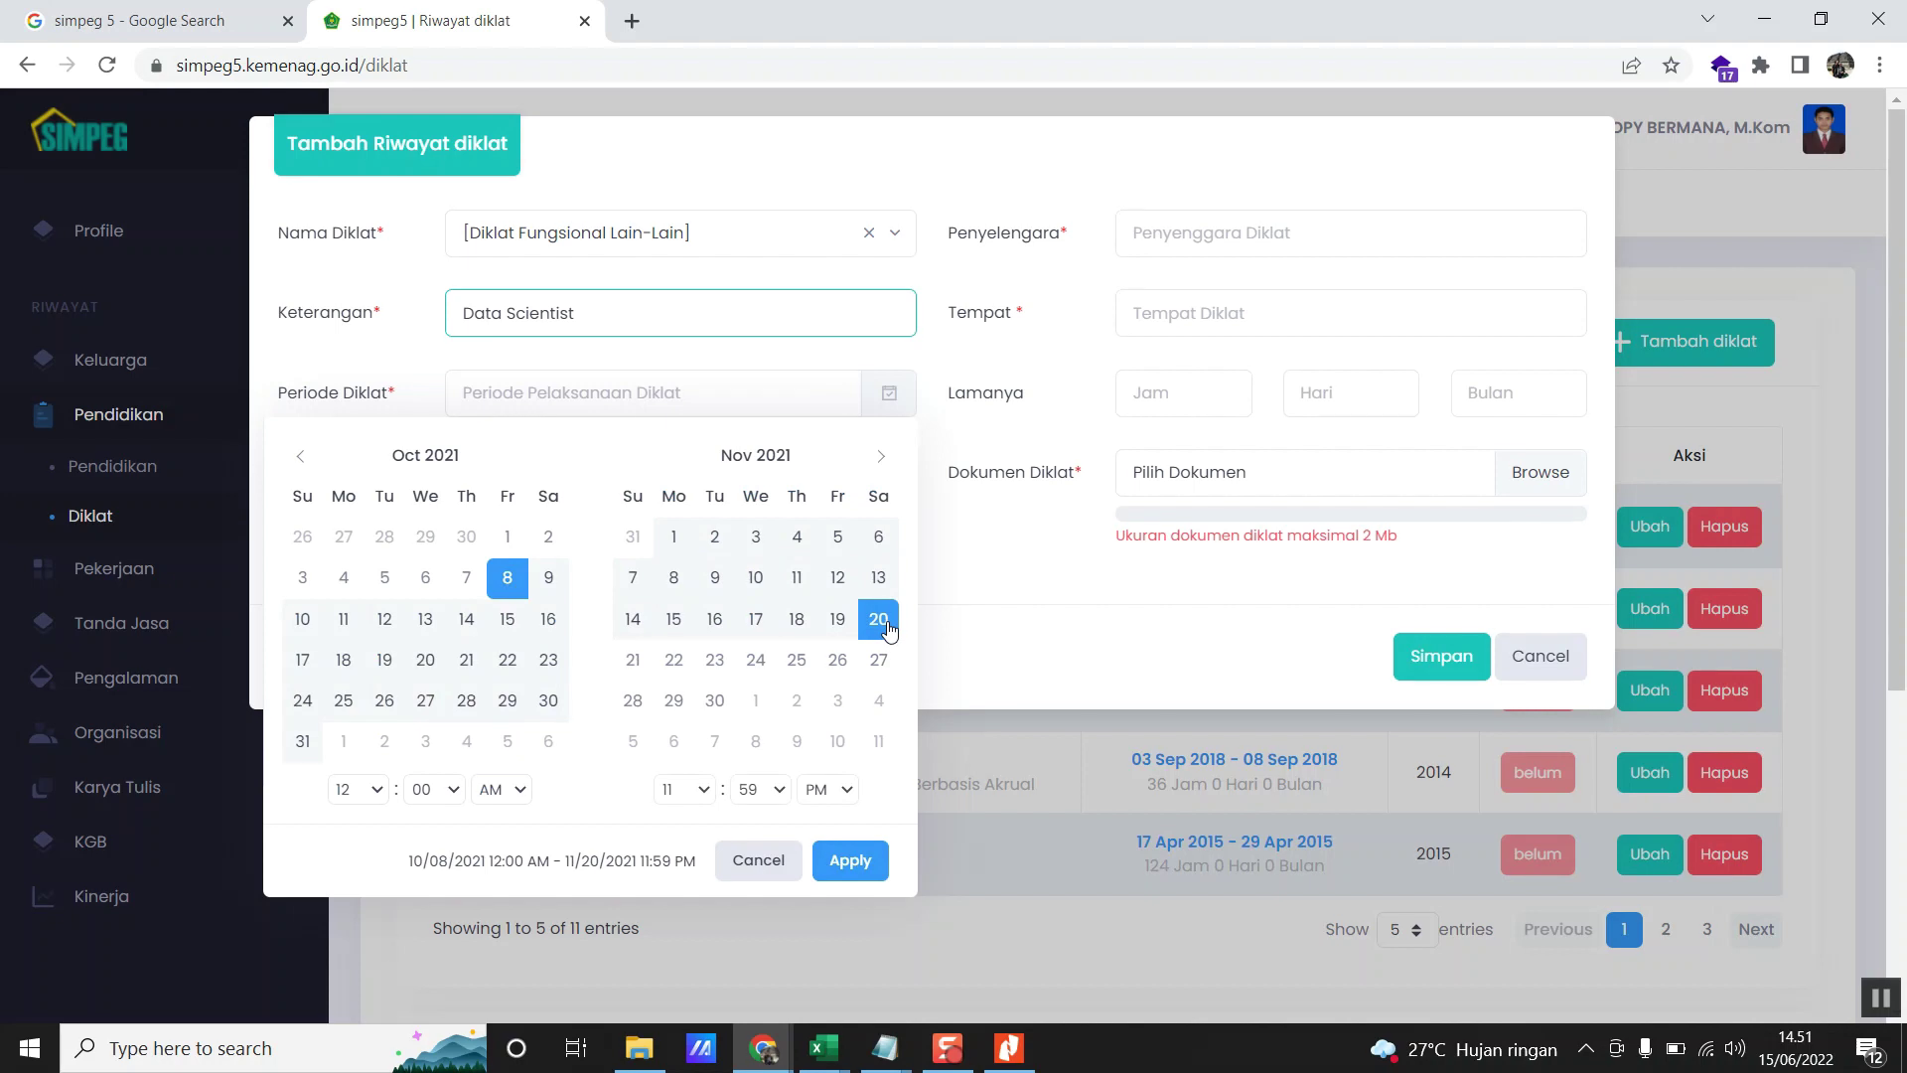
pyautogui.click(885, 625)
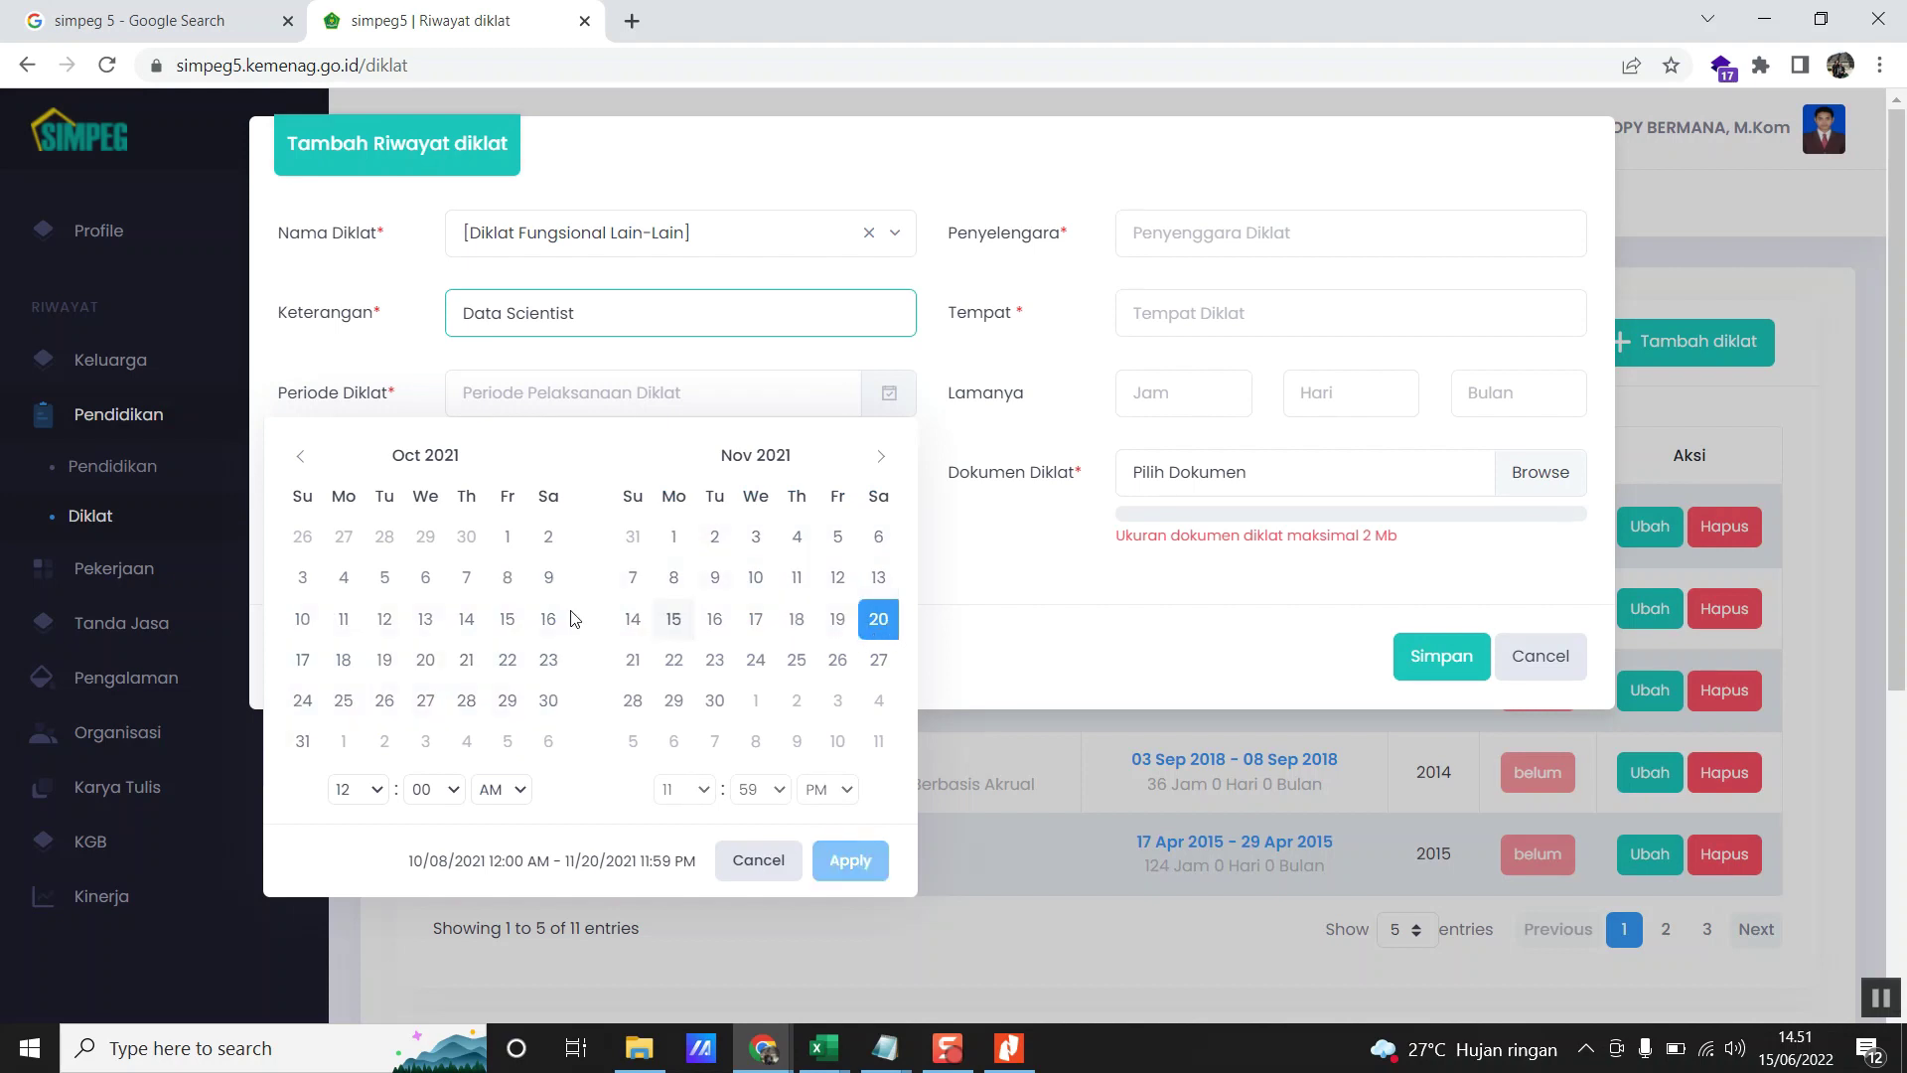
pyautogui.click(508, 586)
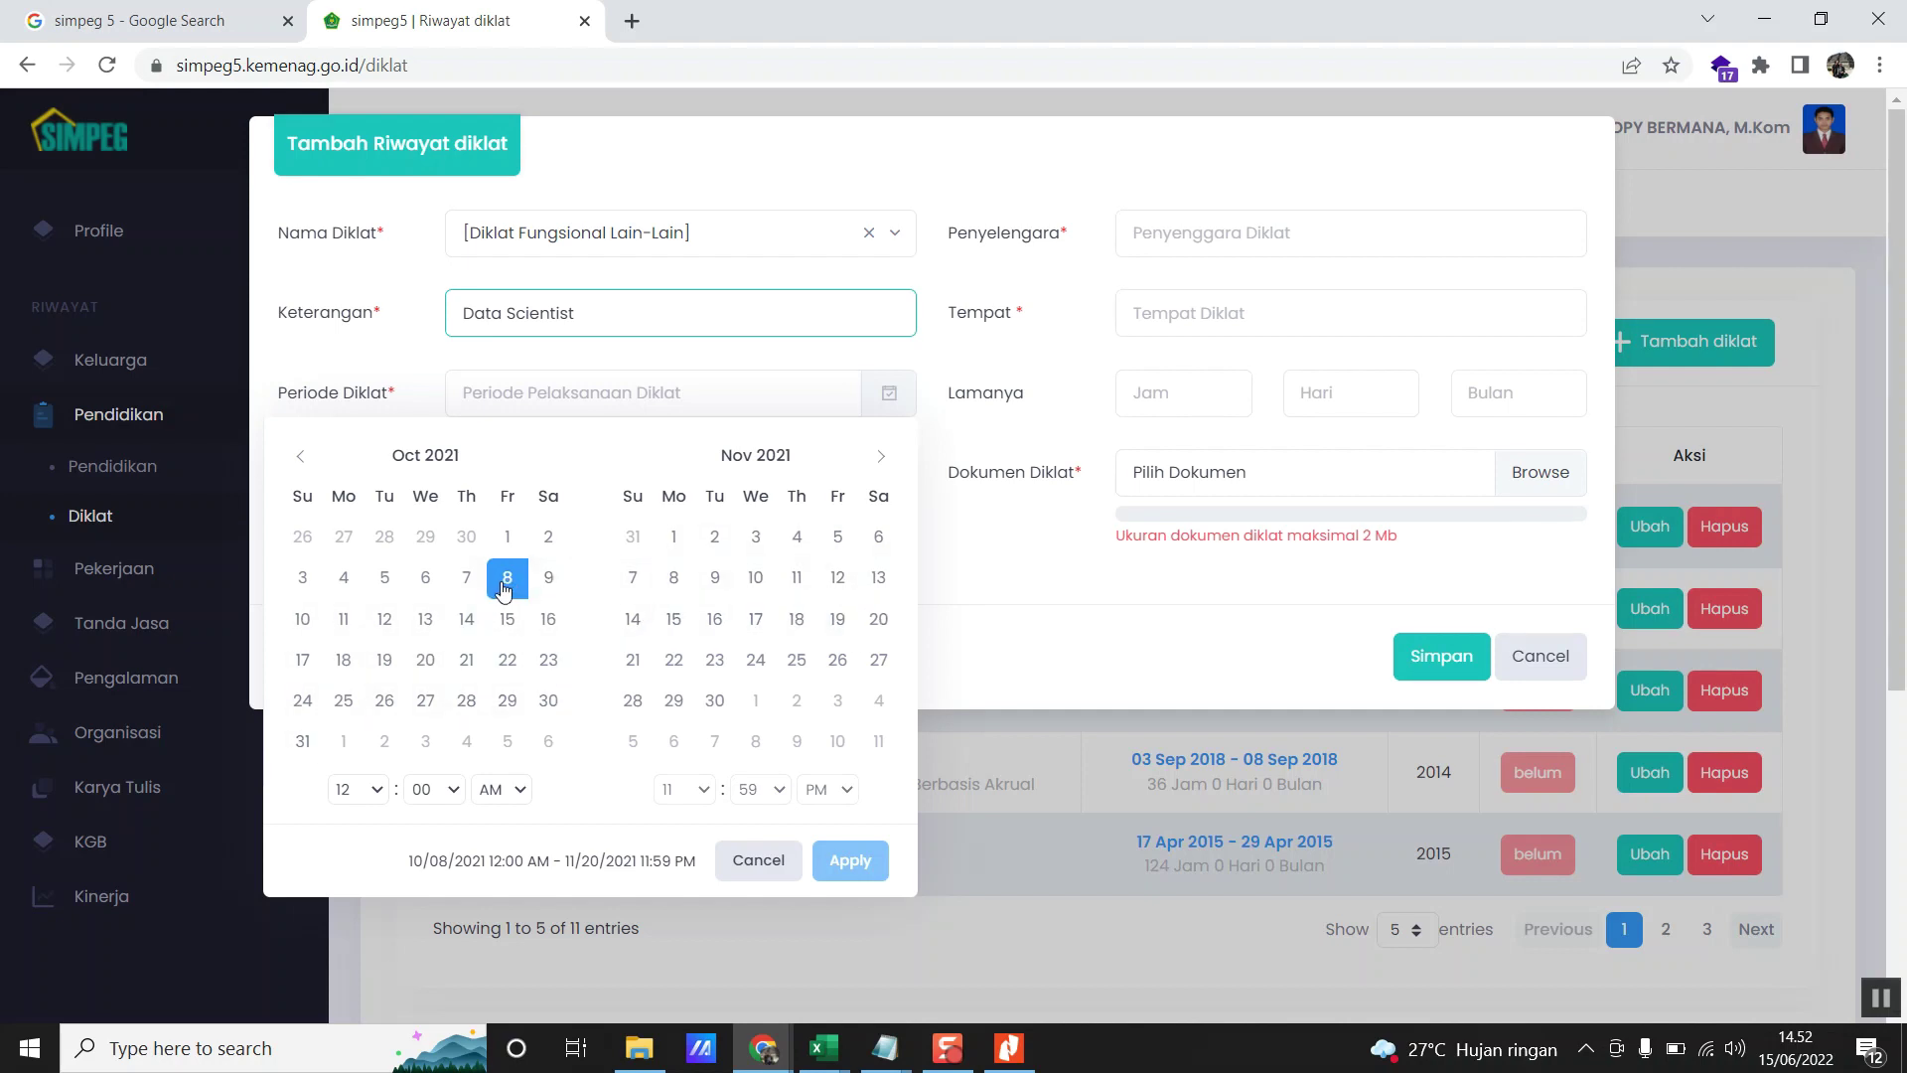
pyautogui.click(880, 623)
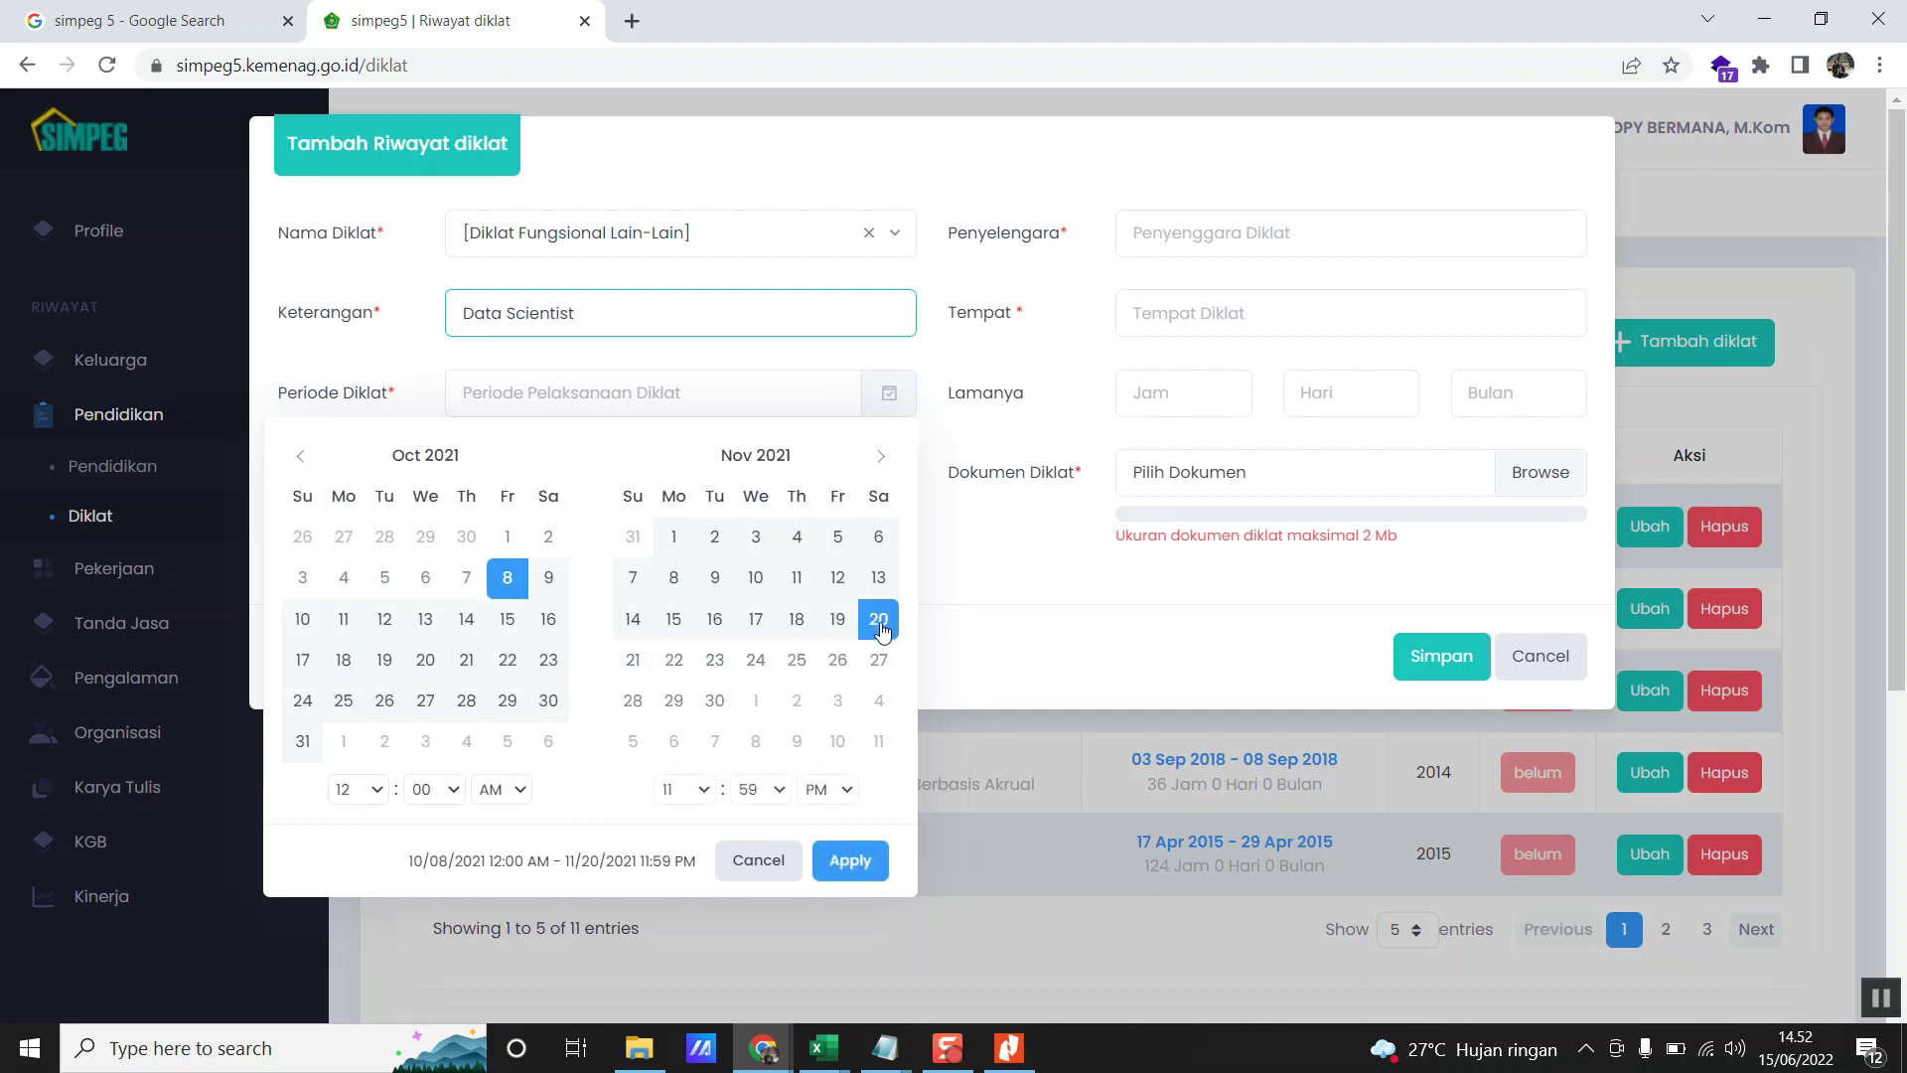
pyautogui.click(840, 862)
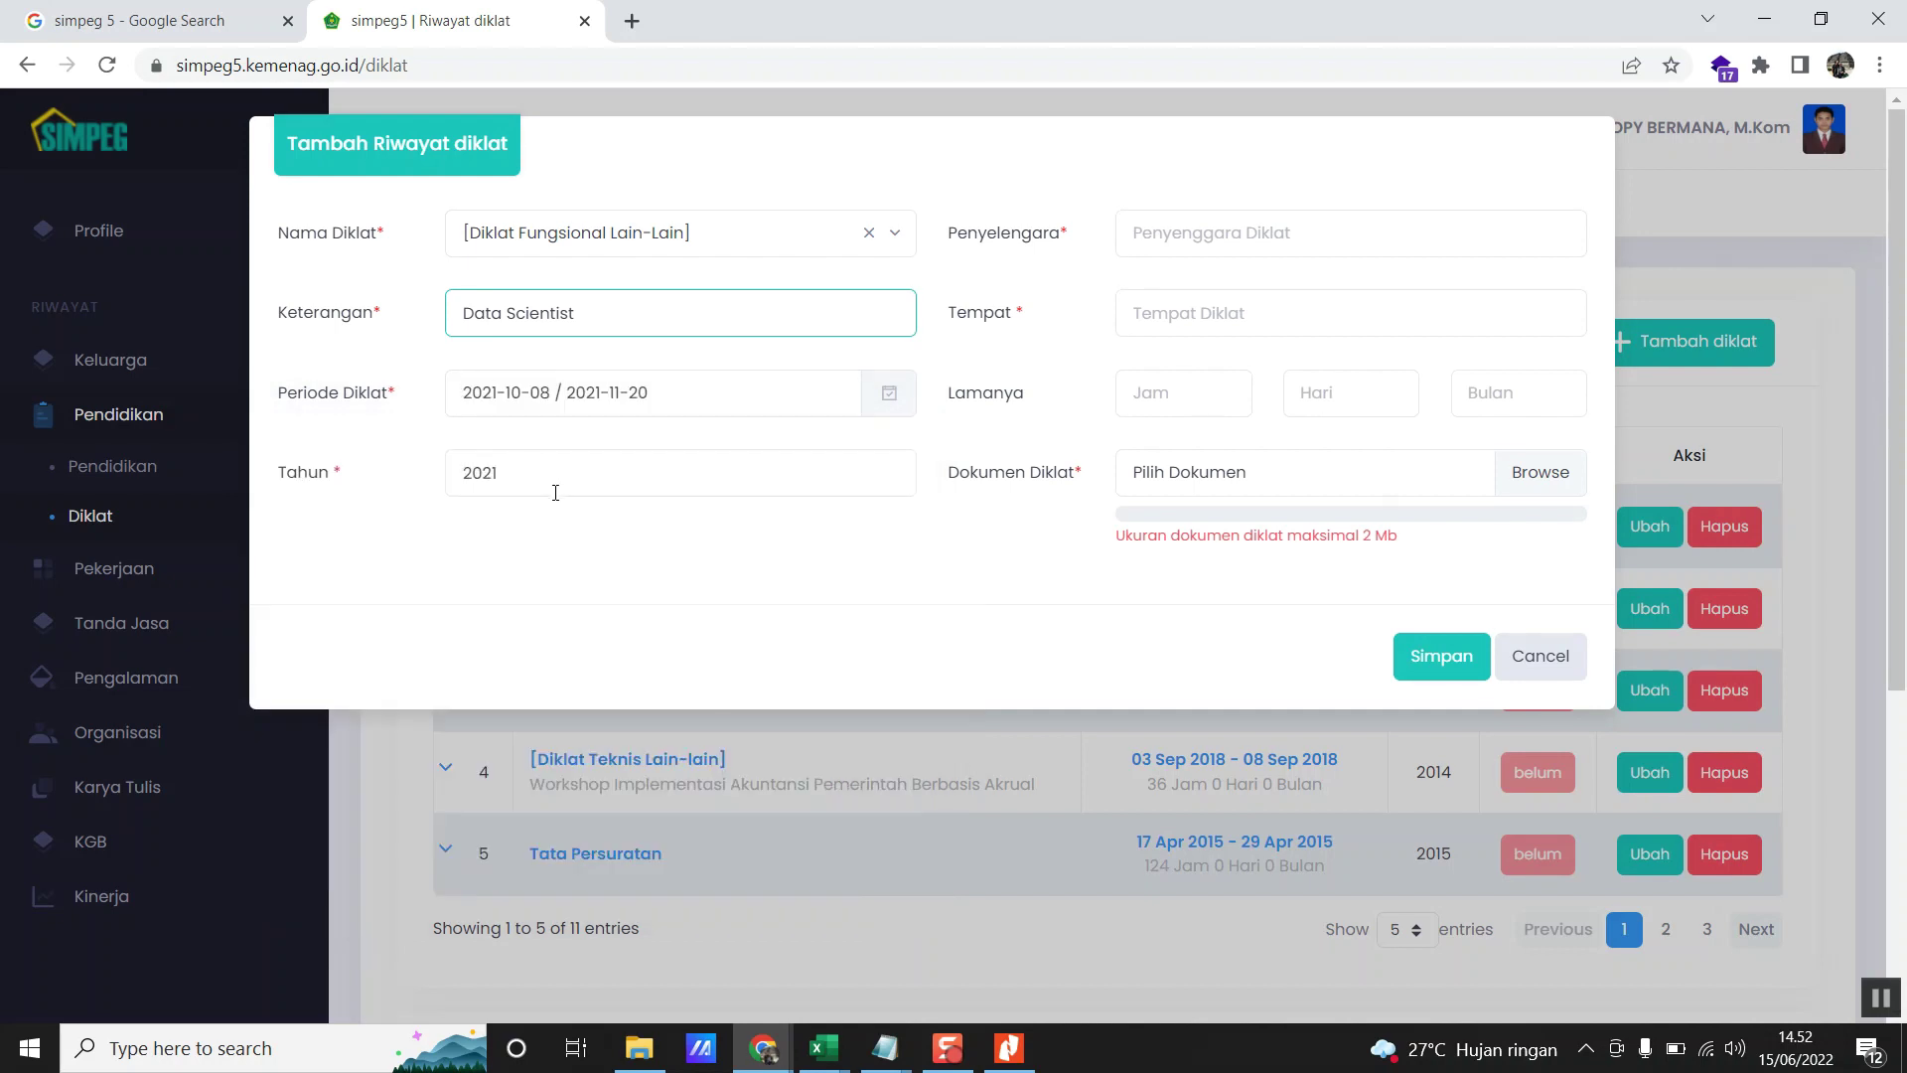
pyautogui.click(1009, 1048)
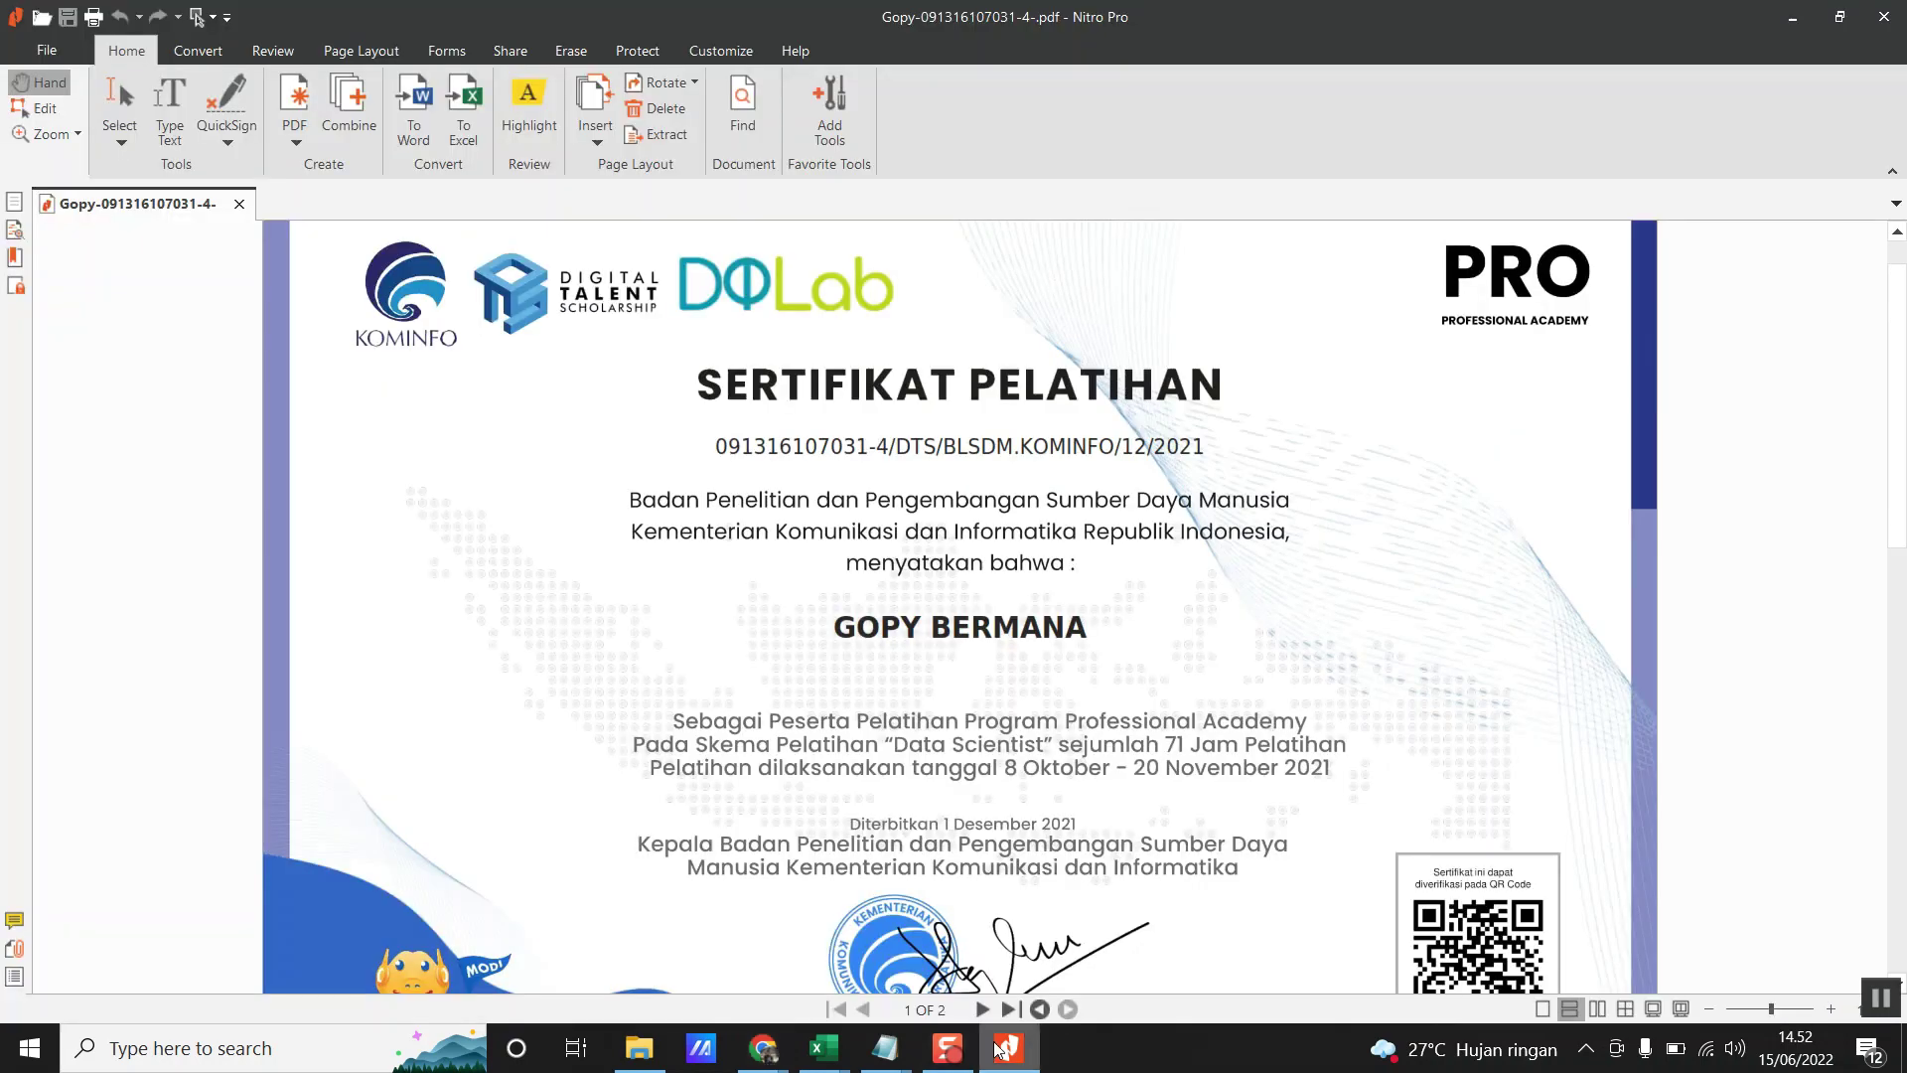
pyautogui.scroll(-3, 1185, 499)
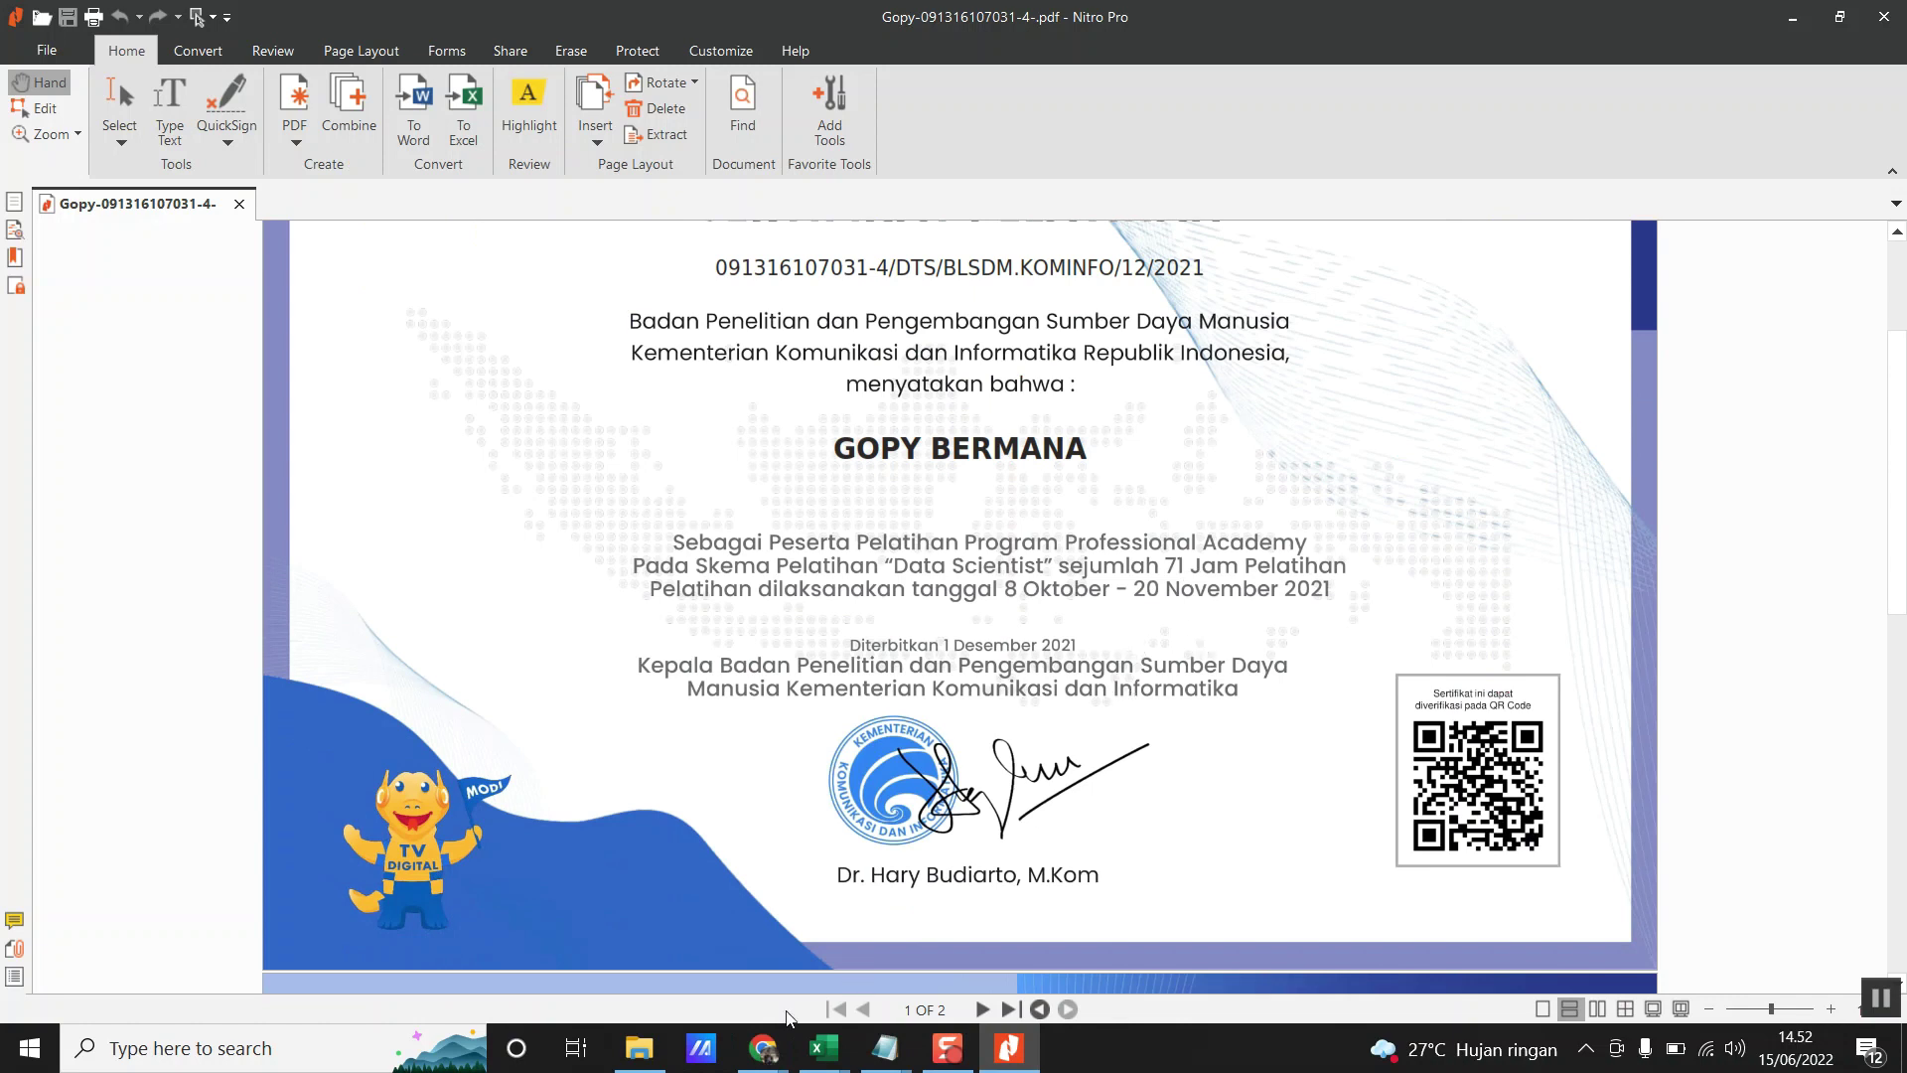
pyautogui.moveTo(763, 1045)
pyautogui.click(845, 944)
pyautogui.click(1149, 243)
pyautogui.hotkey('alt', 'Tab')
pyautogui.scroll(3, 1063, 690)
pyautogui.scroll(-3, 1068, 689)
# - Type 'Kepala Badan Penelitian dan Pengembangan Sumber Daya Manusia' into Penyelenggara from the certificate
pyautogui.hotkey('alt', 'Tab')
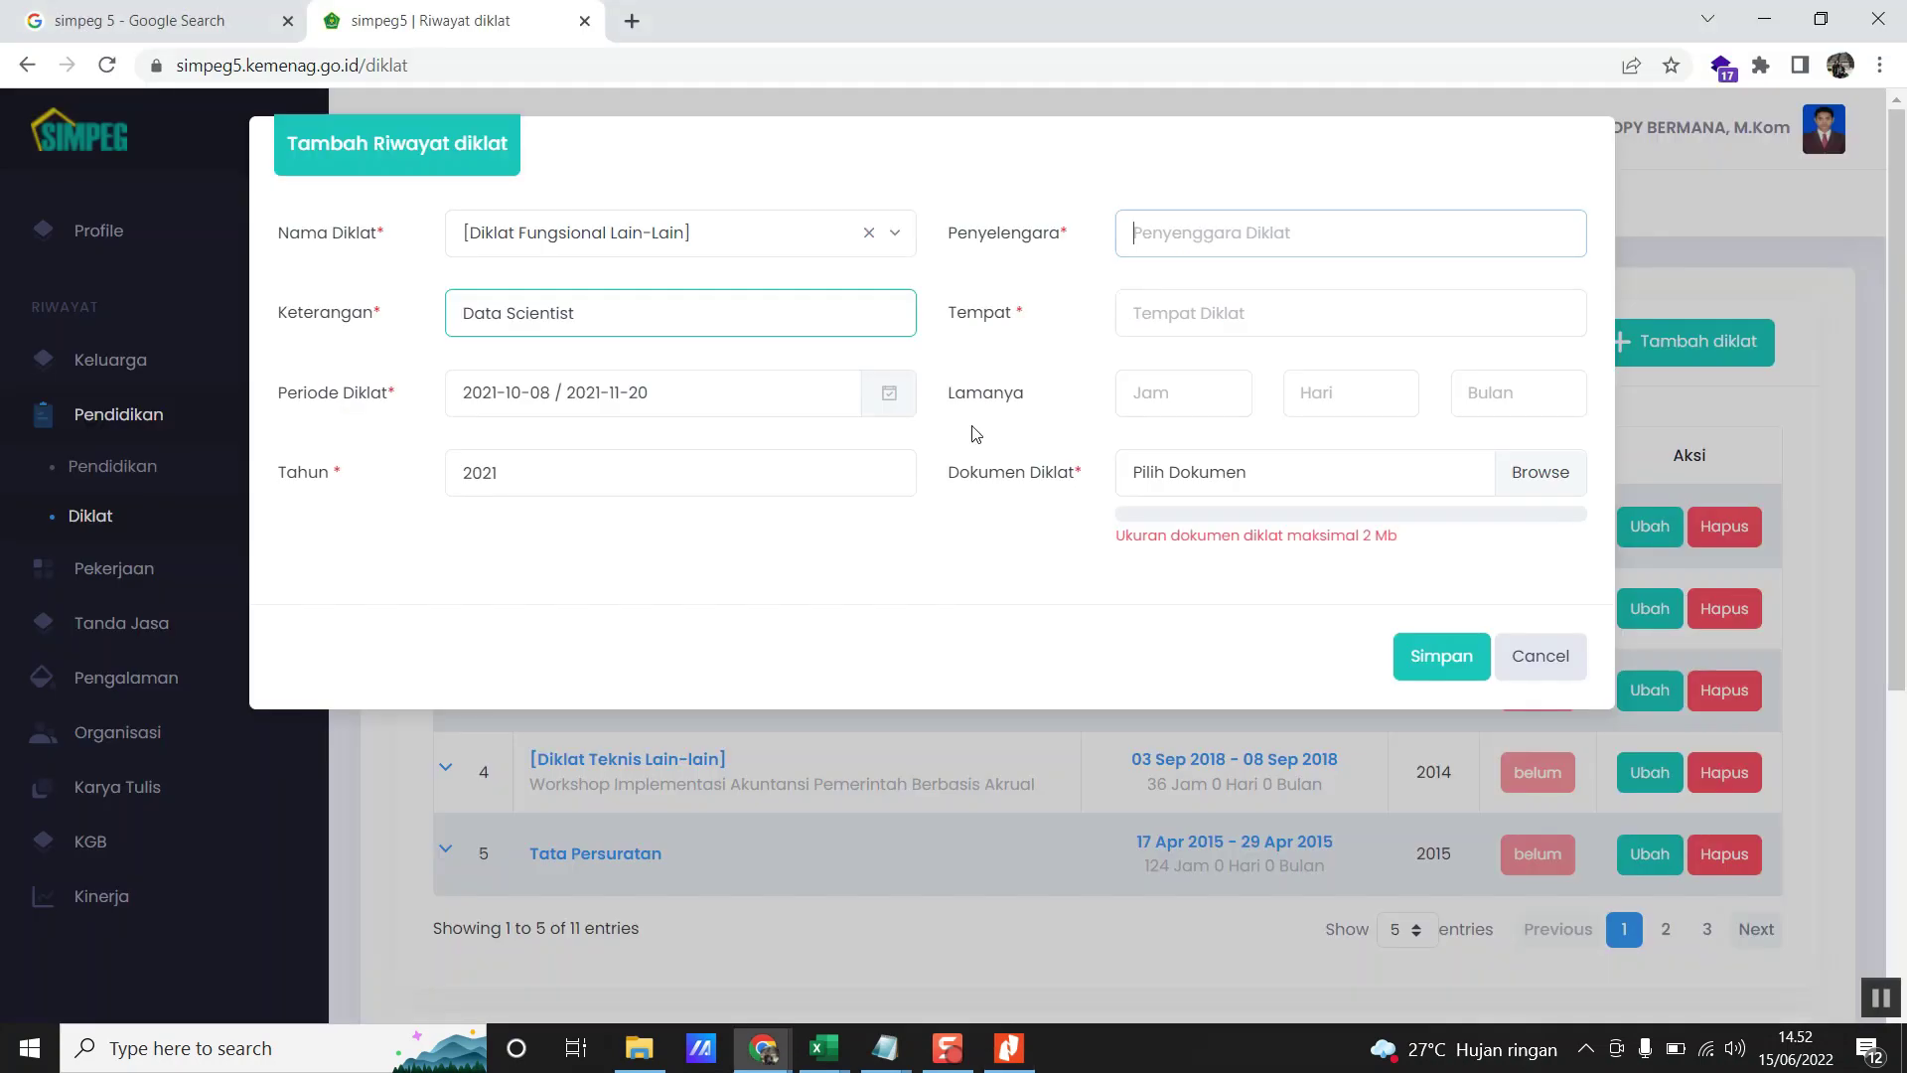
pyautogui.write('Kepala Badan Pen')
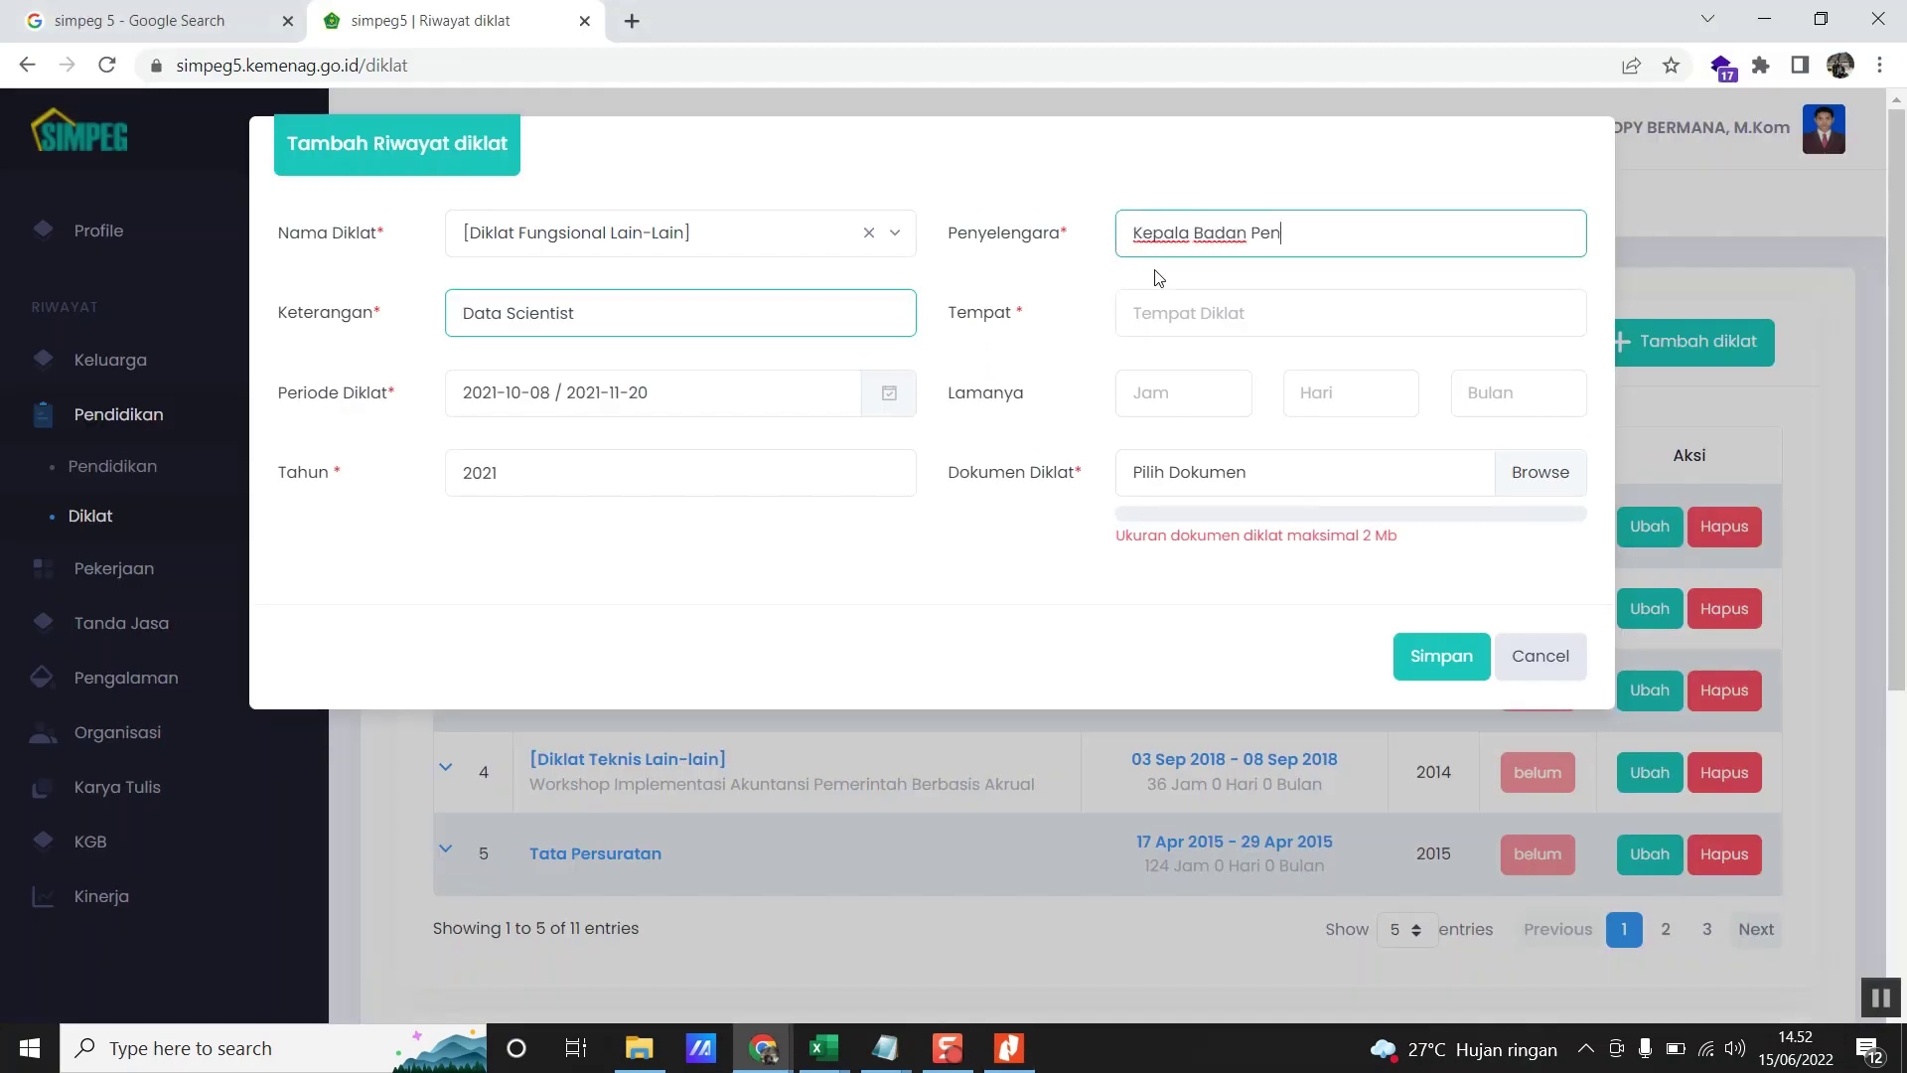
pyautogui.write('elitian')
pyautogui.hotkey('alt', 'Tab')
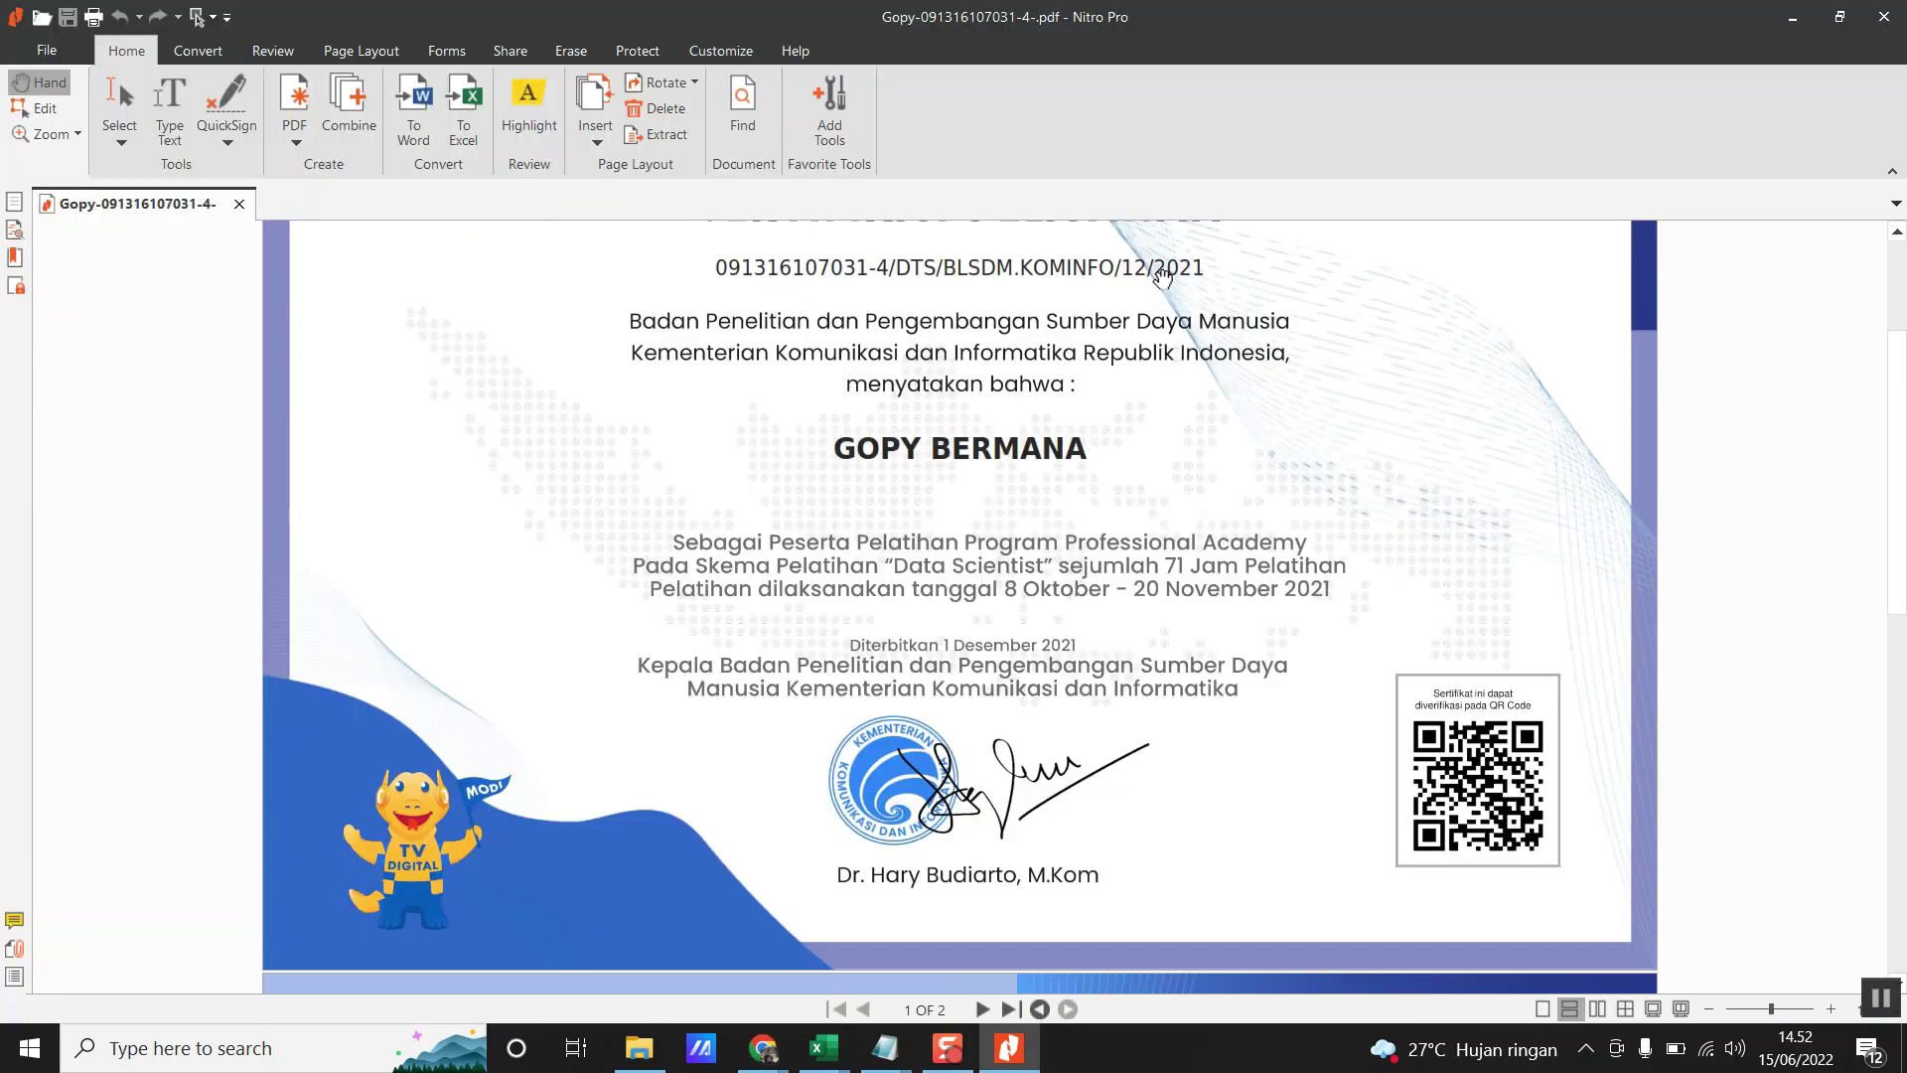
pyautogui.hotkey('alt', 'Tab')
pyautogui.write('dan Pengembangan')
pyautogui.hotkey('alt', 'Tab')
pyautogui.hotkey('alt', 'Tab')
pyautogui.write('Sumber Dy')
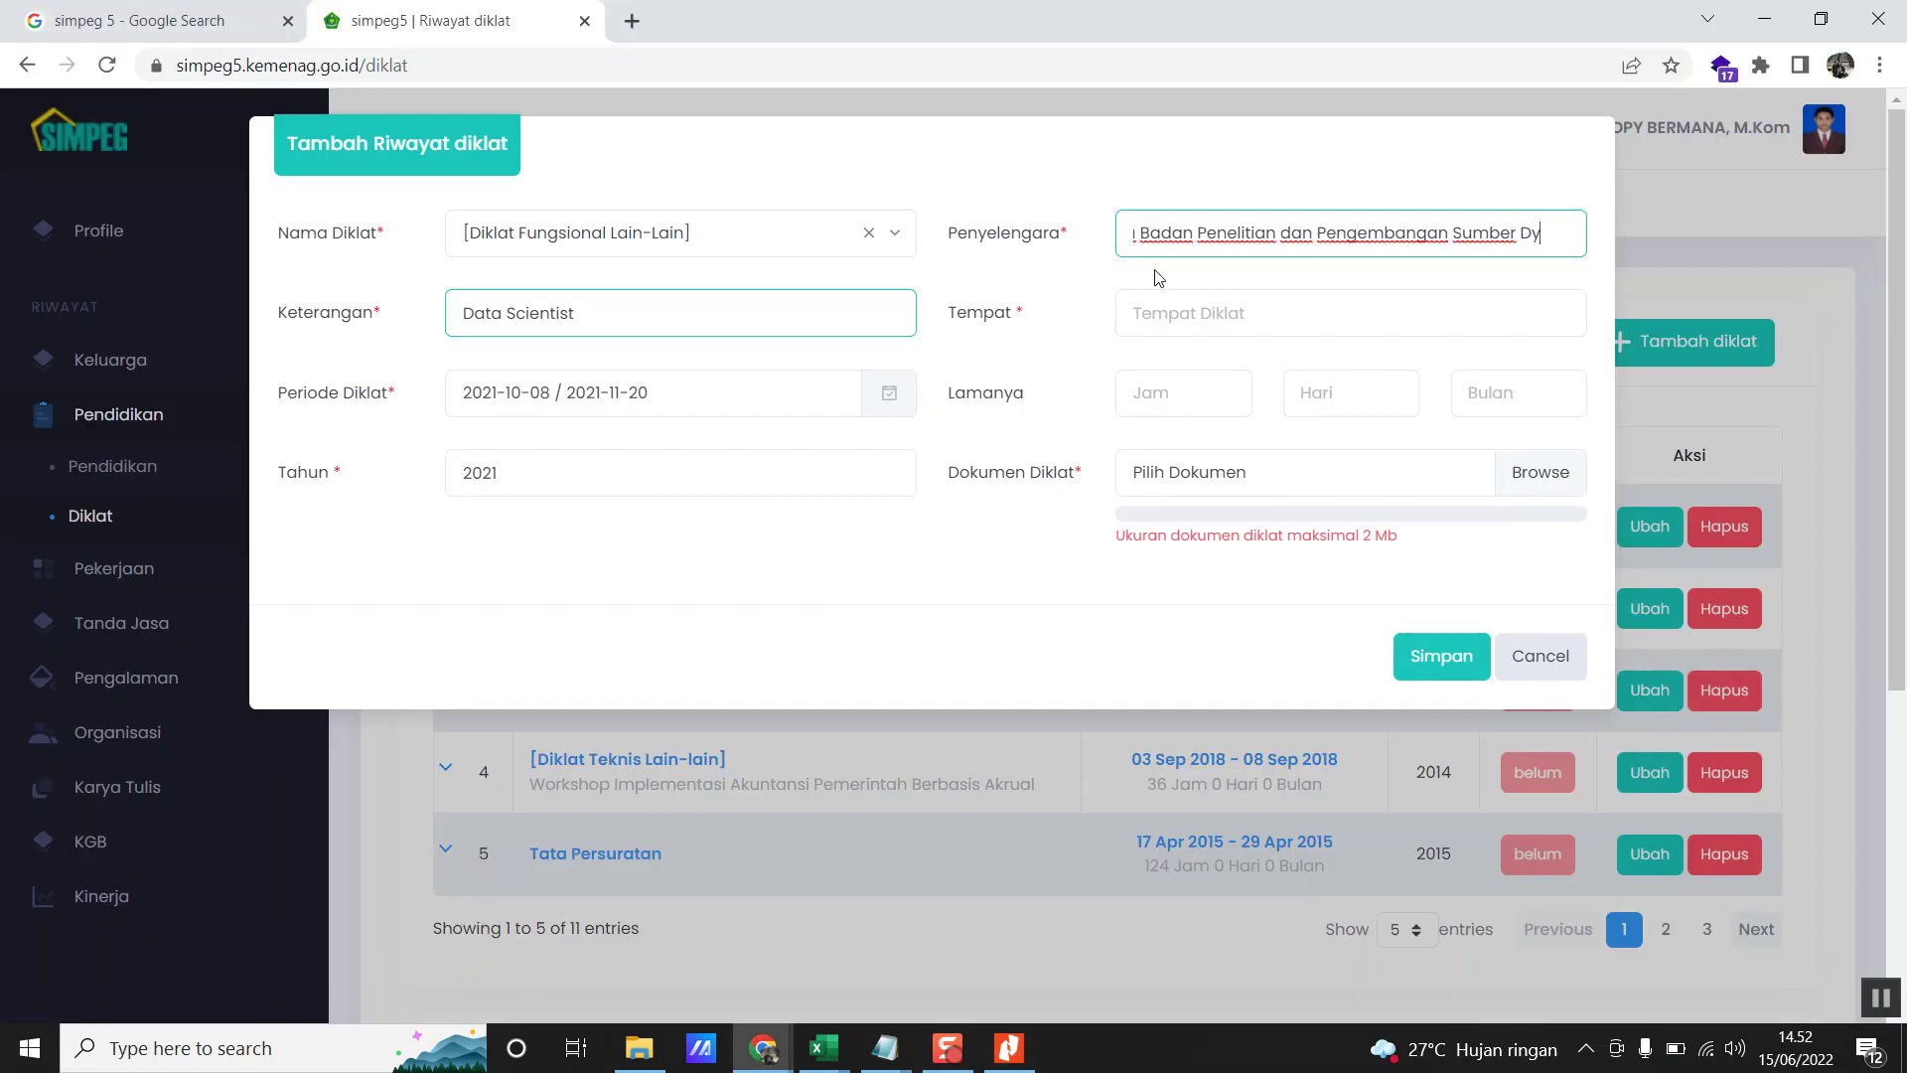
pyautogui.press('BackSpace')
pyautogui.write('aya')
pyautogui.hotkey('alt', 'Tab')
pyautogui.hotkey('alt', 'Tab')
pyautogui.write('Manusia')
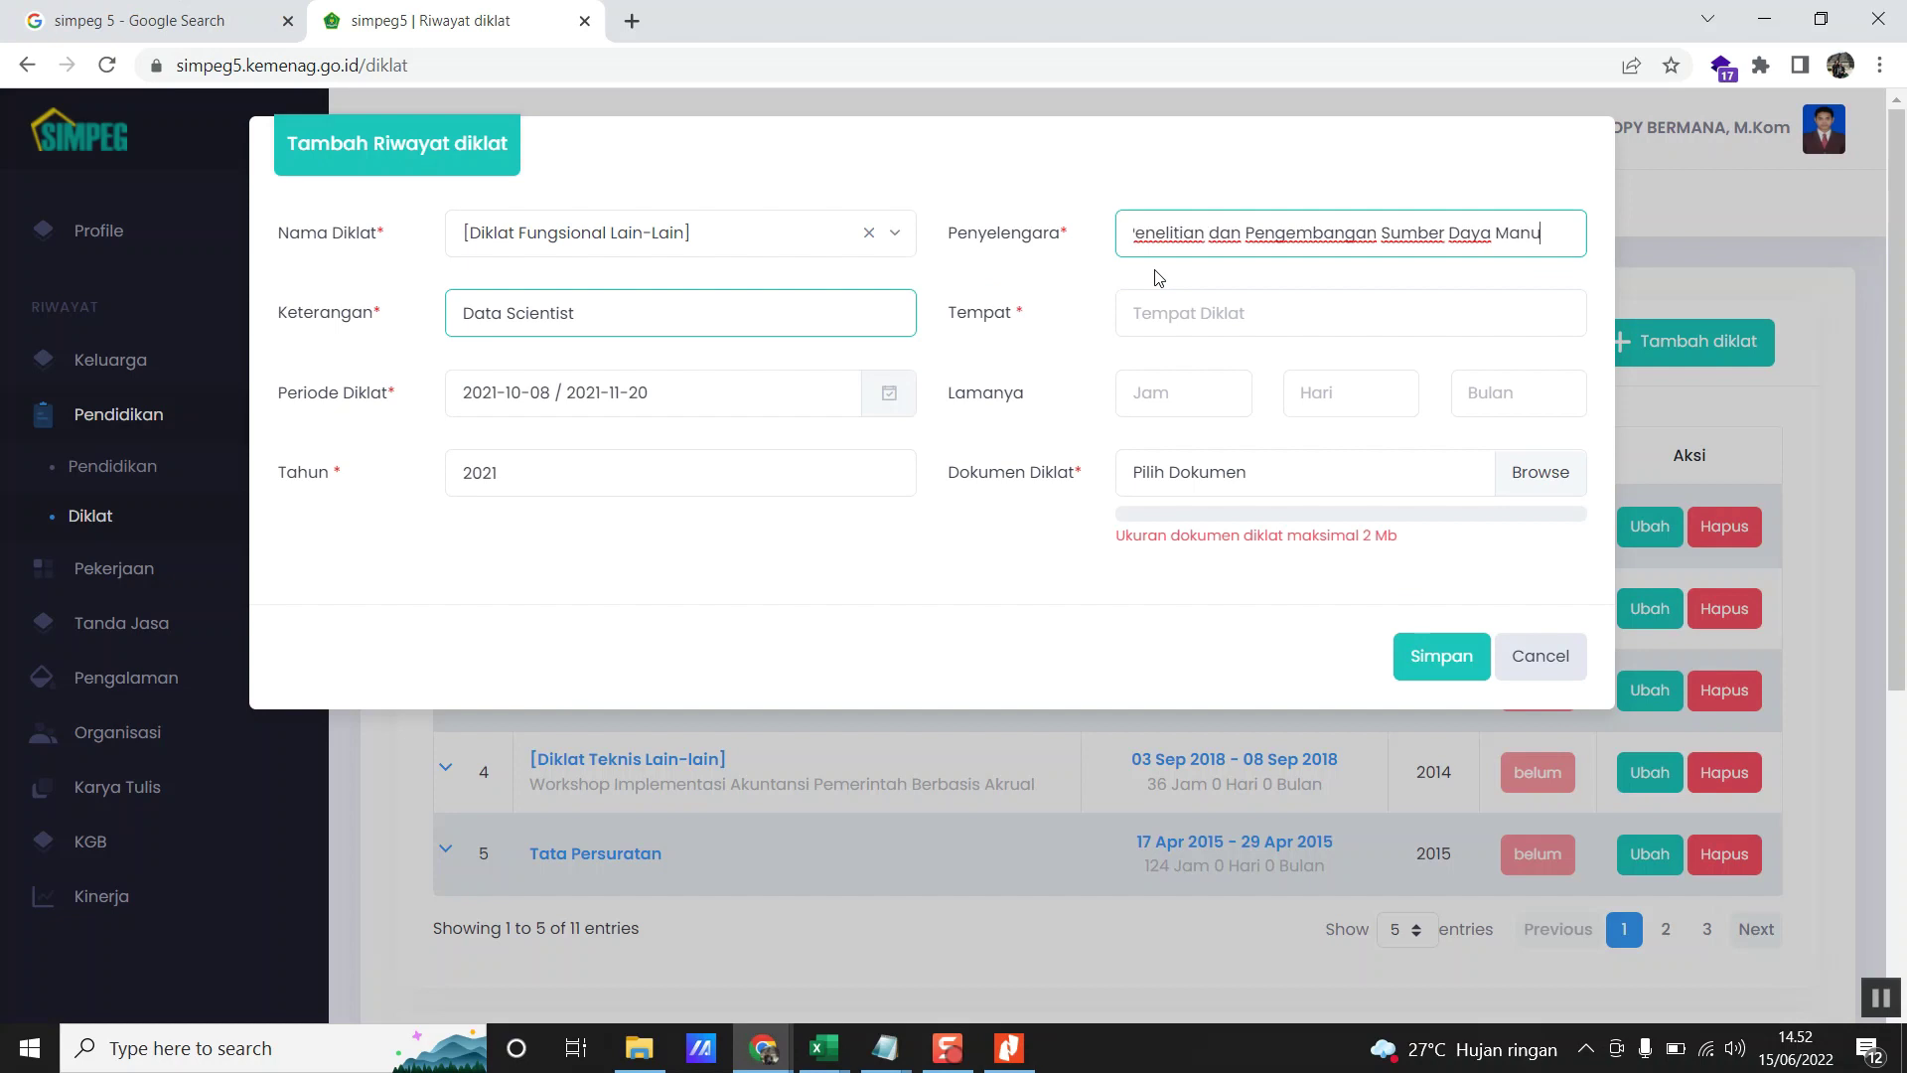
# - Complete the organiser name with 'Kementerian Komunikasi dan Informatika'
pyautogui.hotkey('alt', 'Tab')
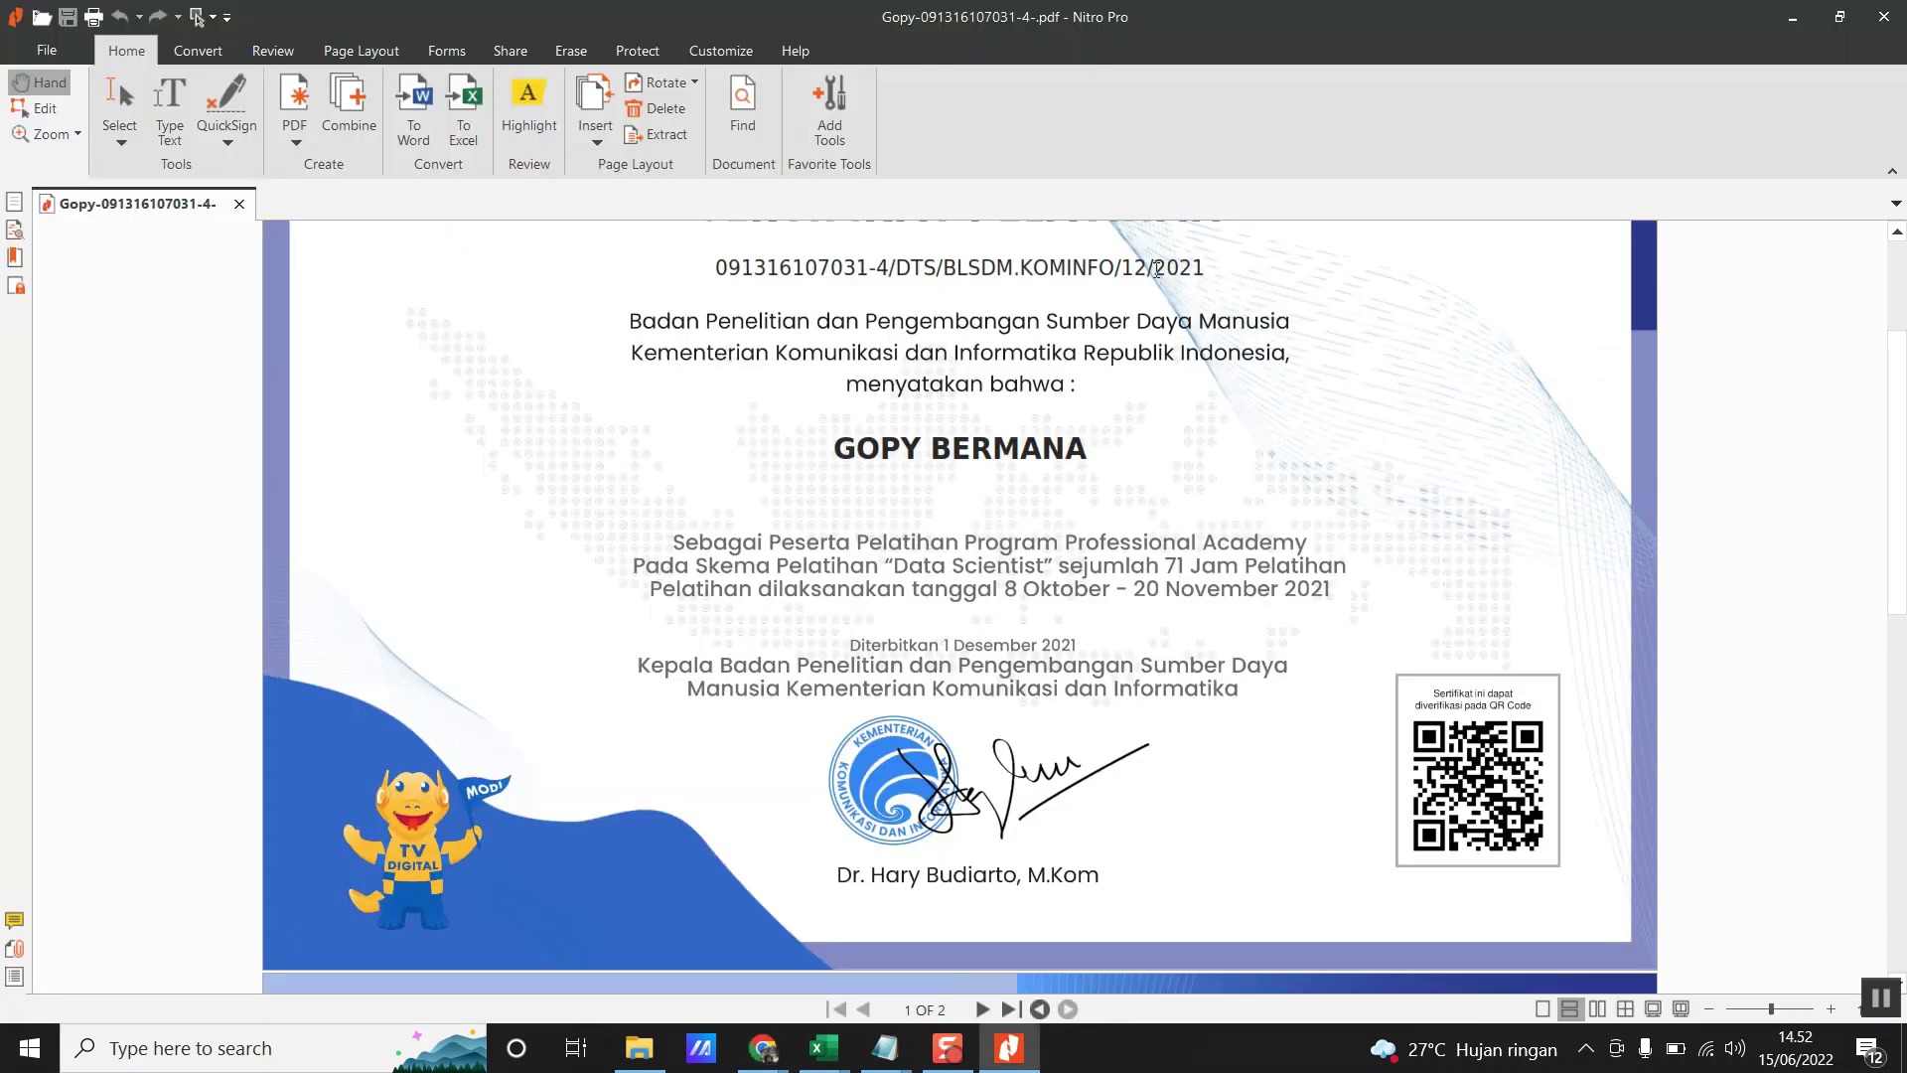
pyautogui.hotkey('alt', 'Tab')
pyautogui.write('Kementerian')
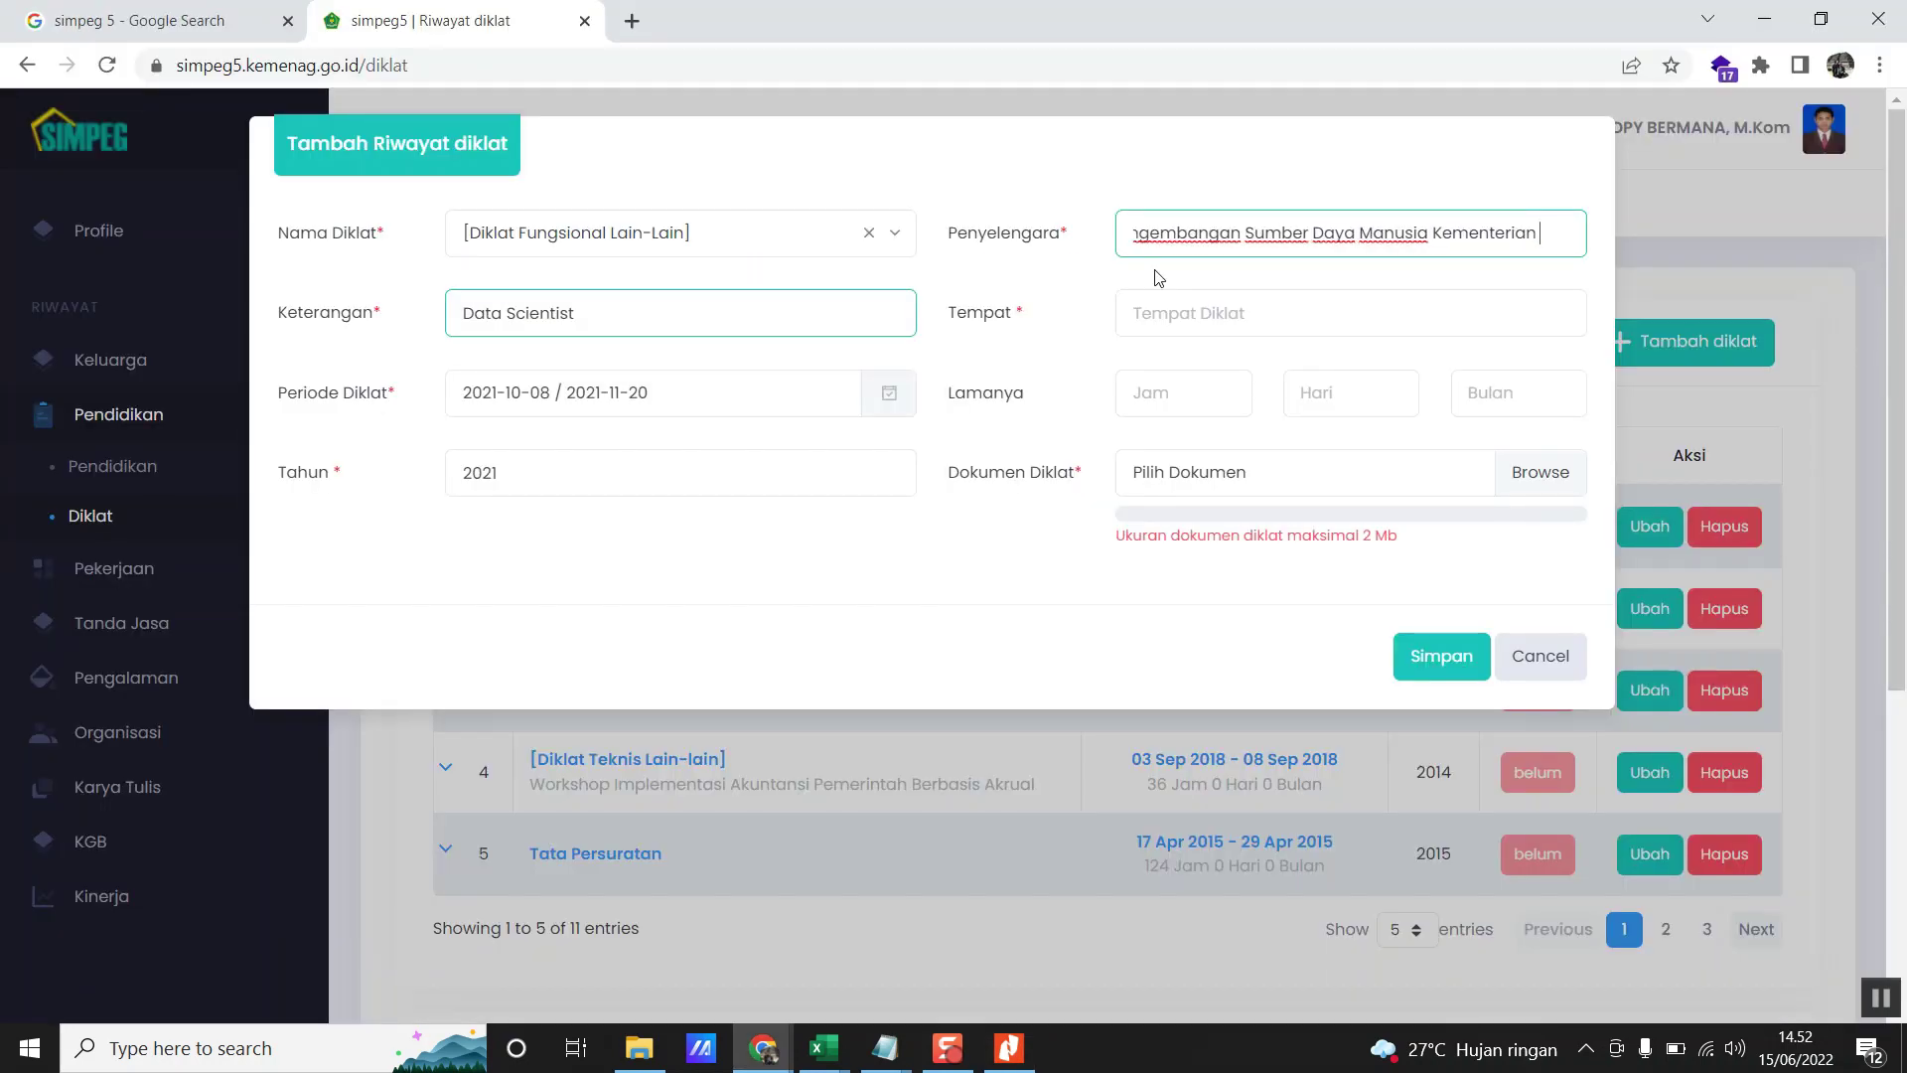
pyautogui.hotkey('alt', 'Tab')
pyautogui.hotkey('alt', 'Tab')
pyautogui.write('Komunikasi')
pyautogui.hotkey('alt', 'Tab')
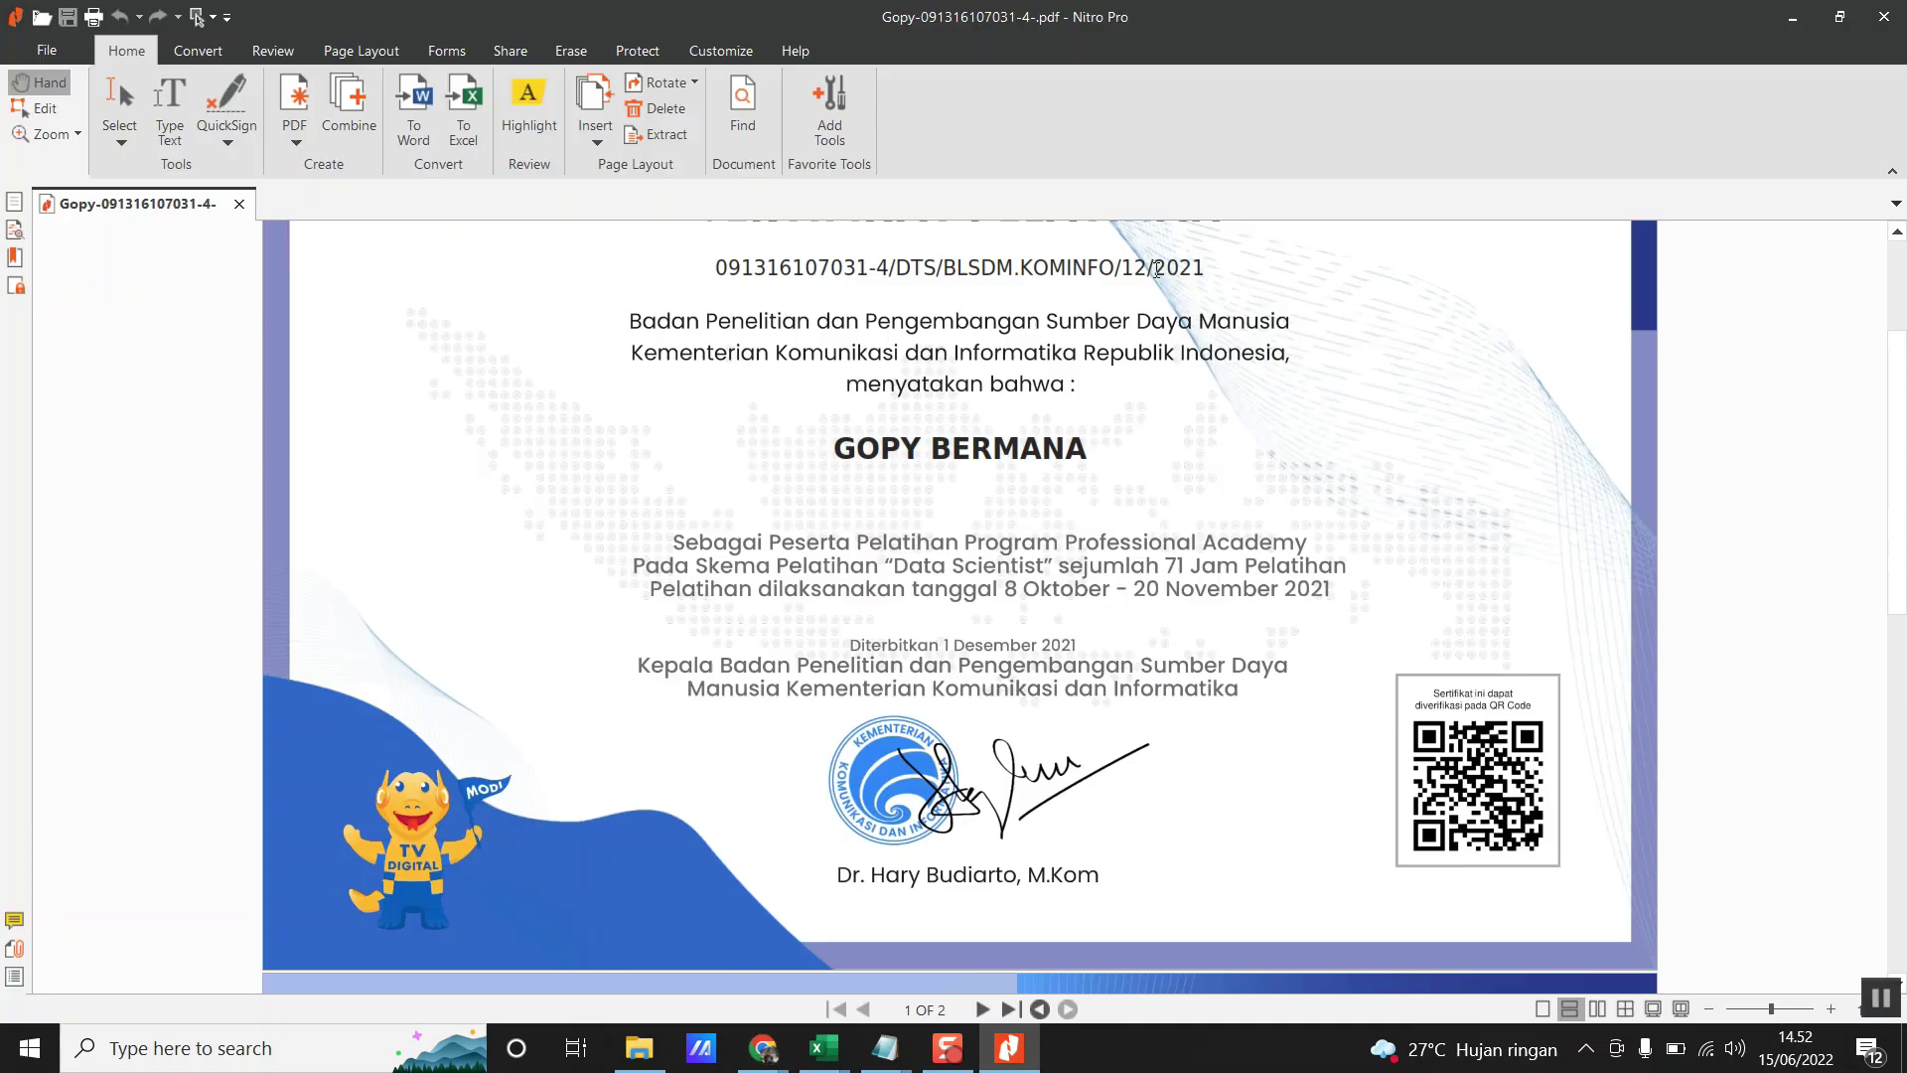
pyautogui.hotkey('alt', 'Tab')
pyautogui.write('dan Ifn')
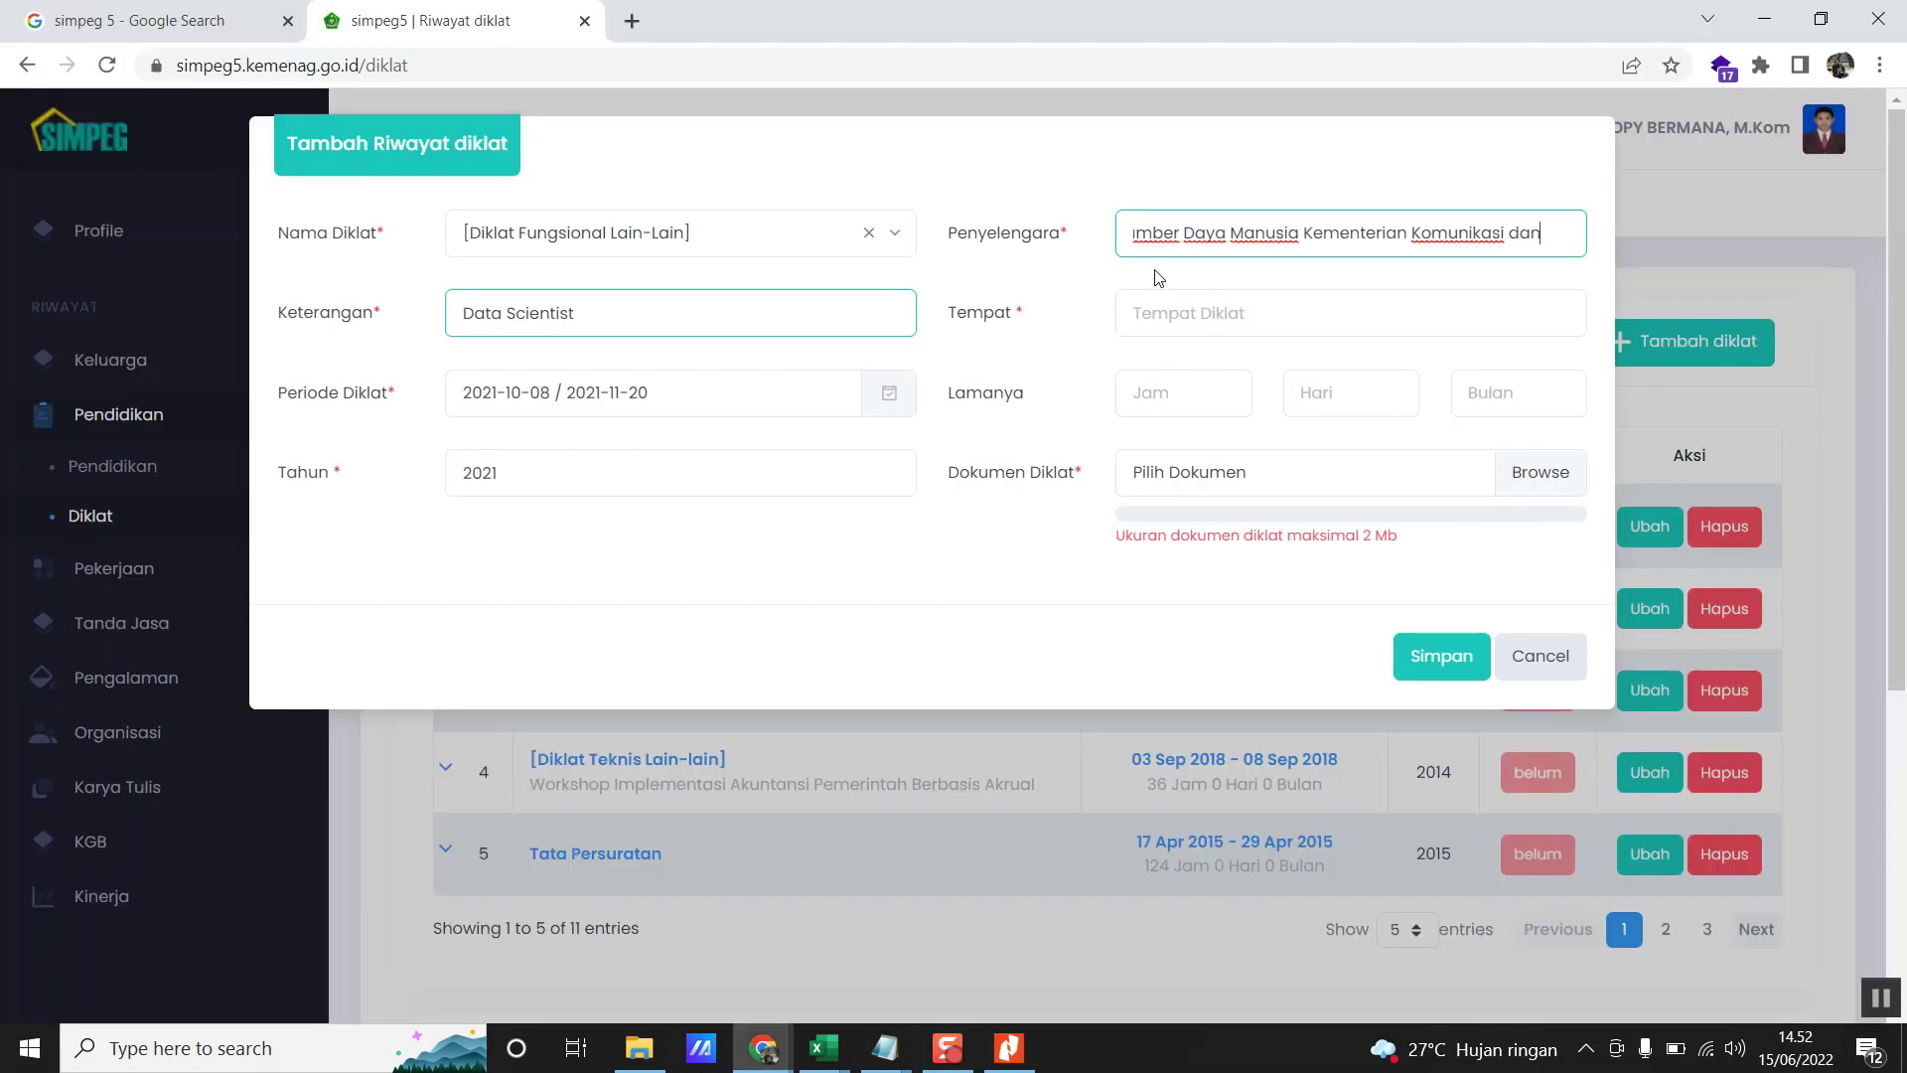
pyautogui.press('BackSpace')
pyautogui.press('BackSpace')
pyautogui.write('nfor')
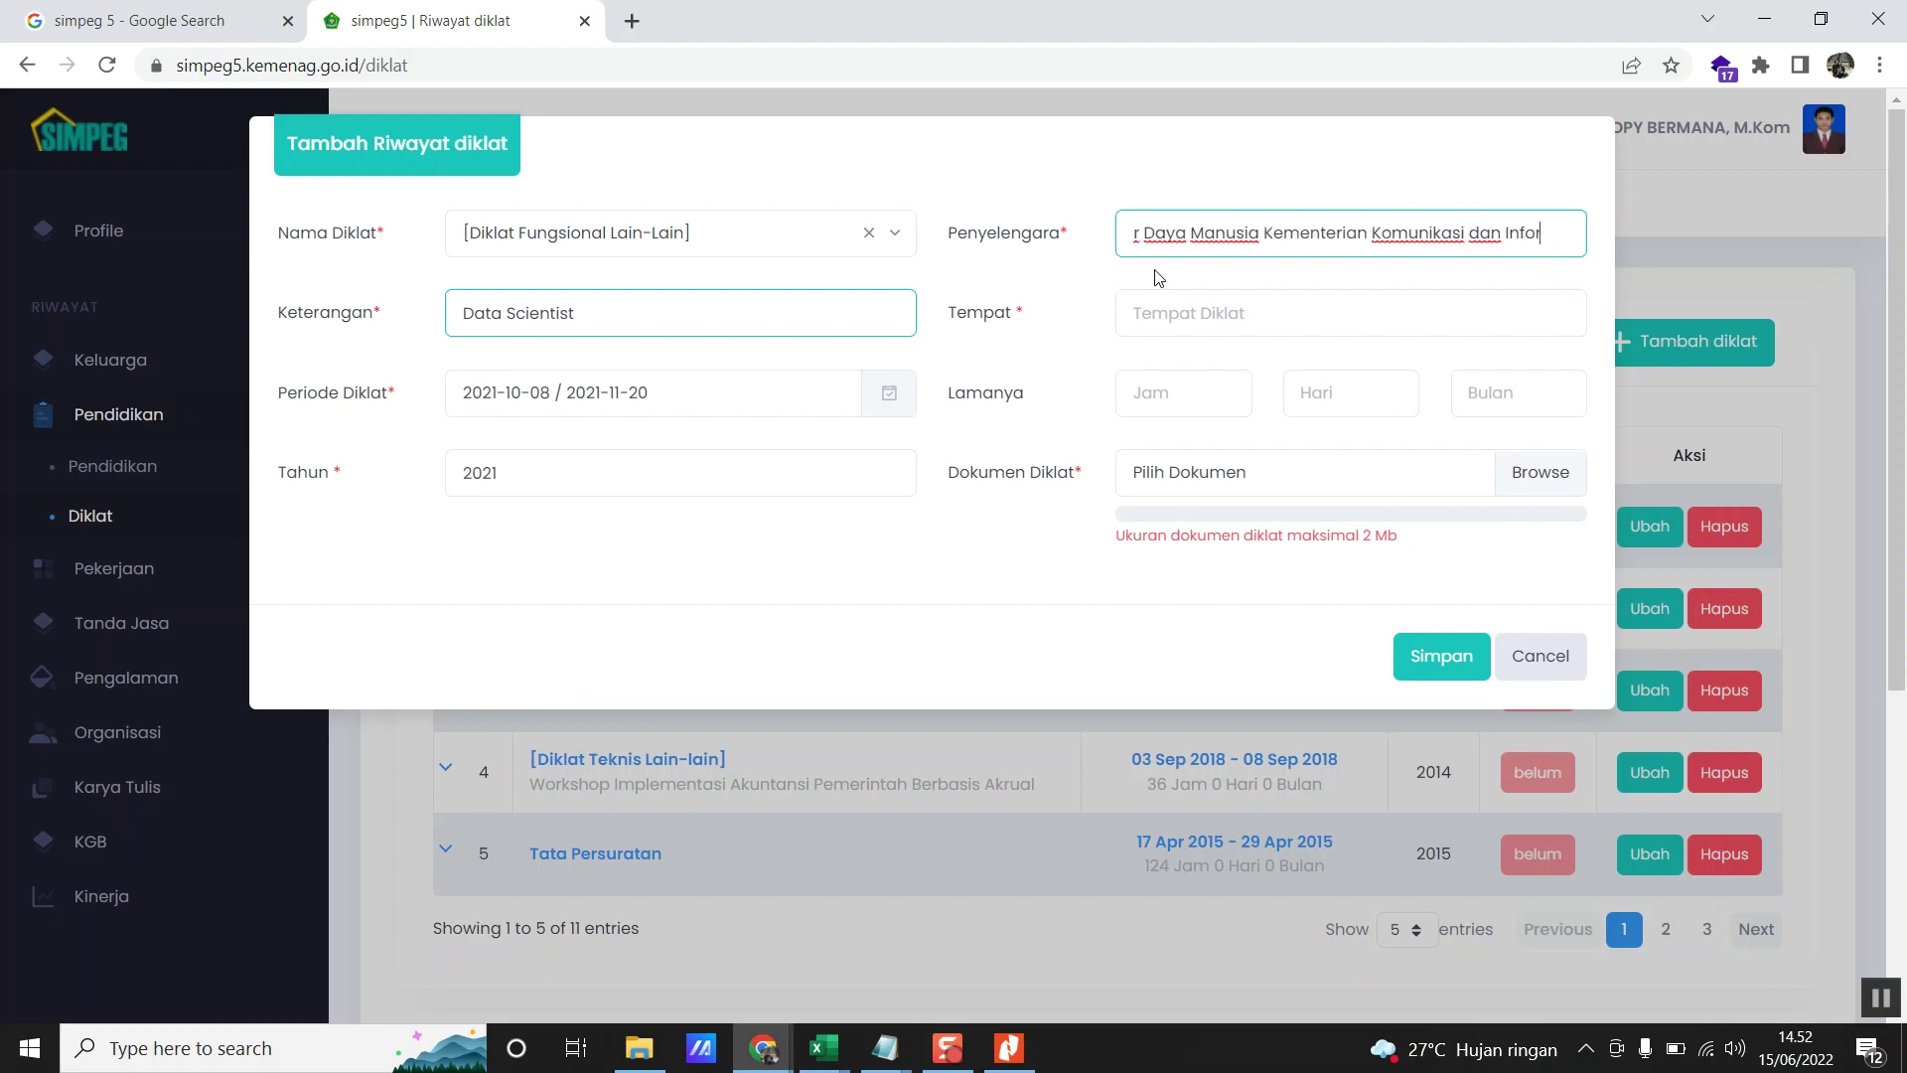
pyautogui.write('matika')
pyautogui.press('Tab')
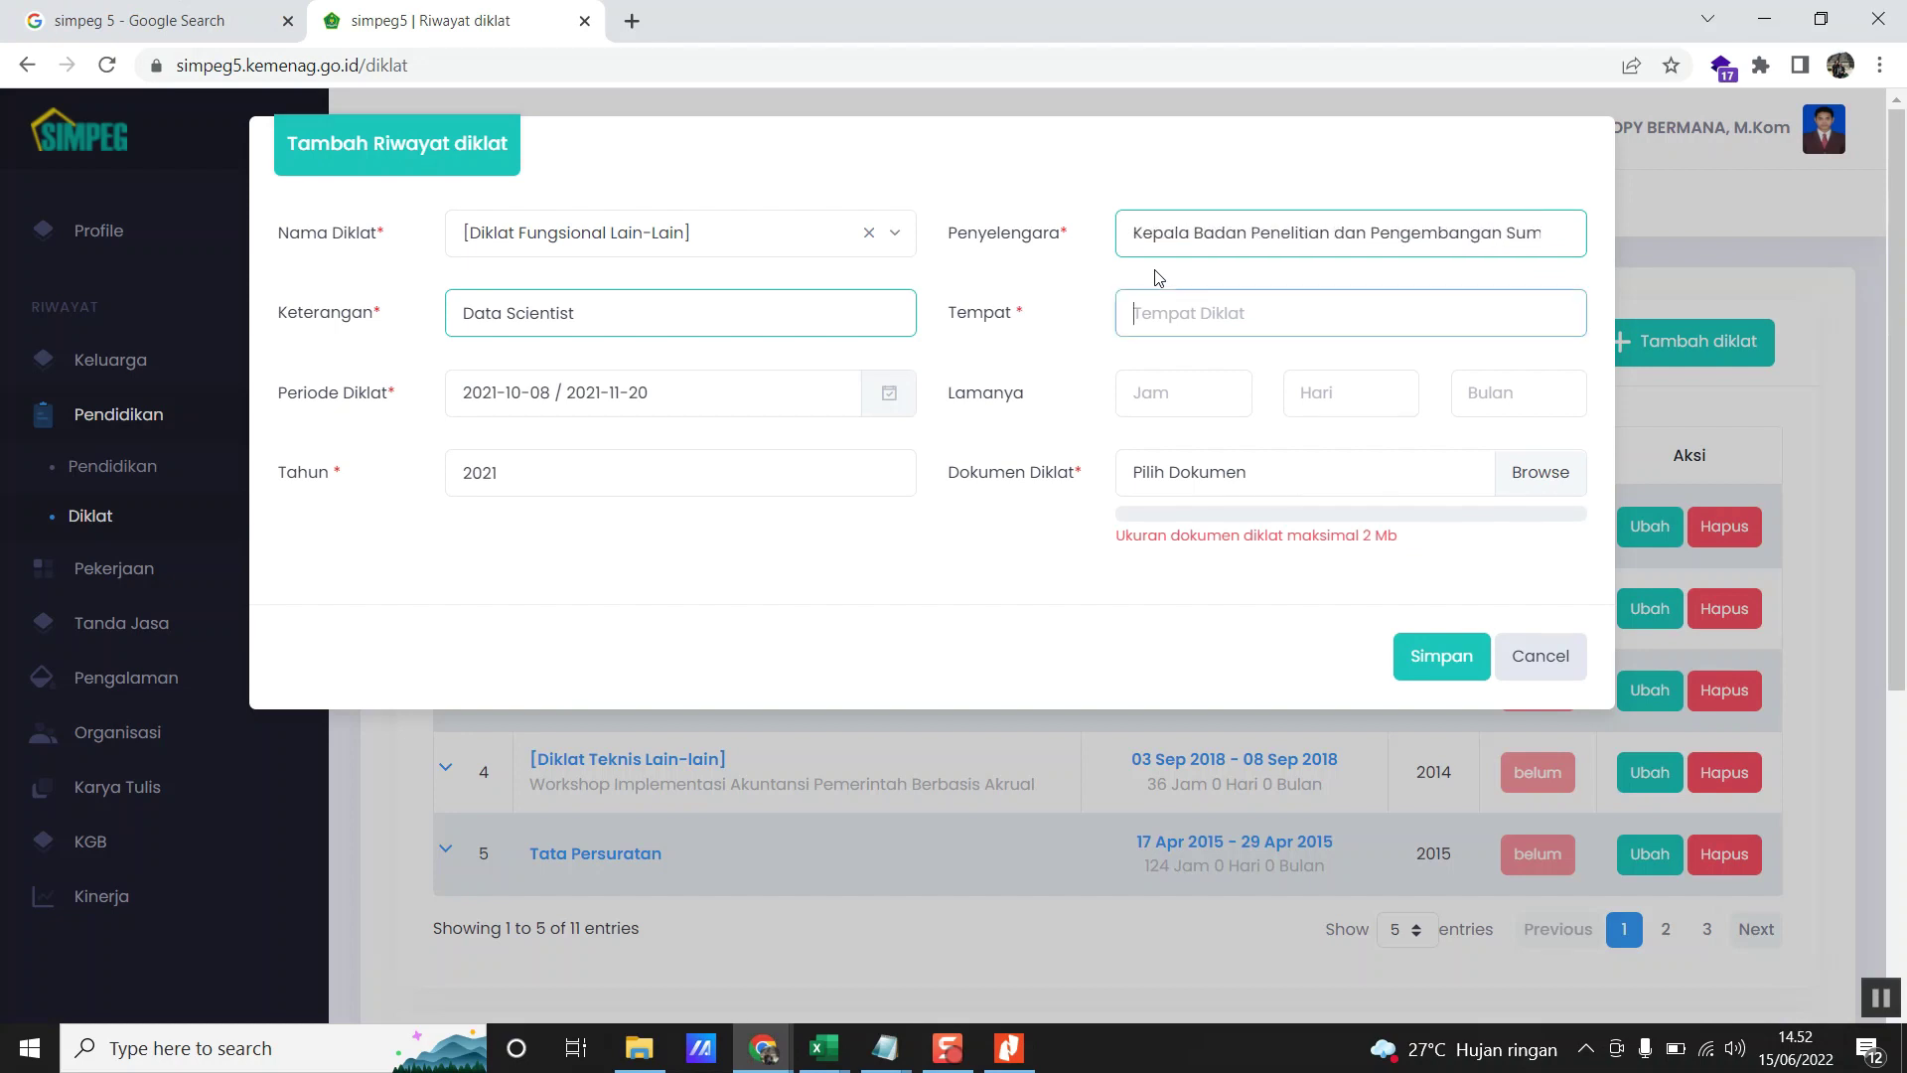
pyautogui.hotkey('alt', 'Tab')
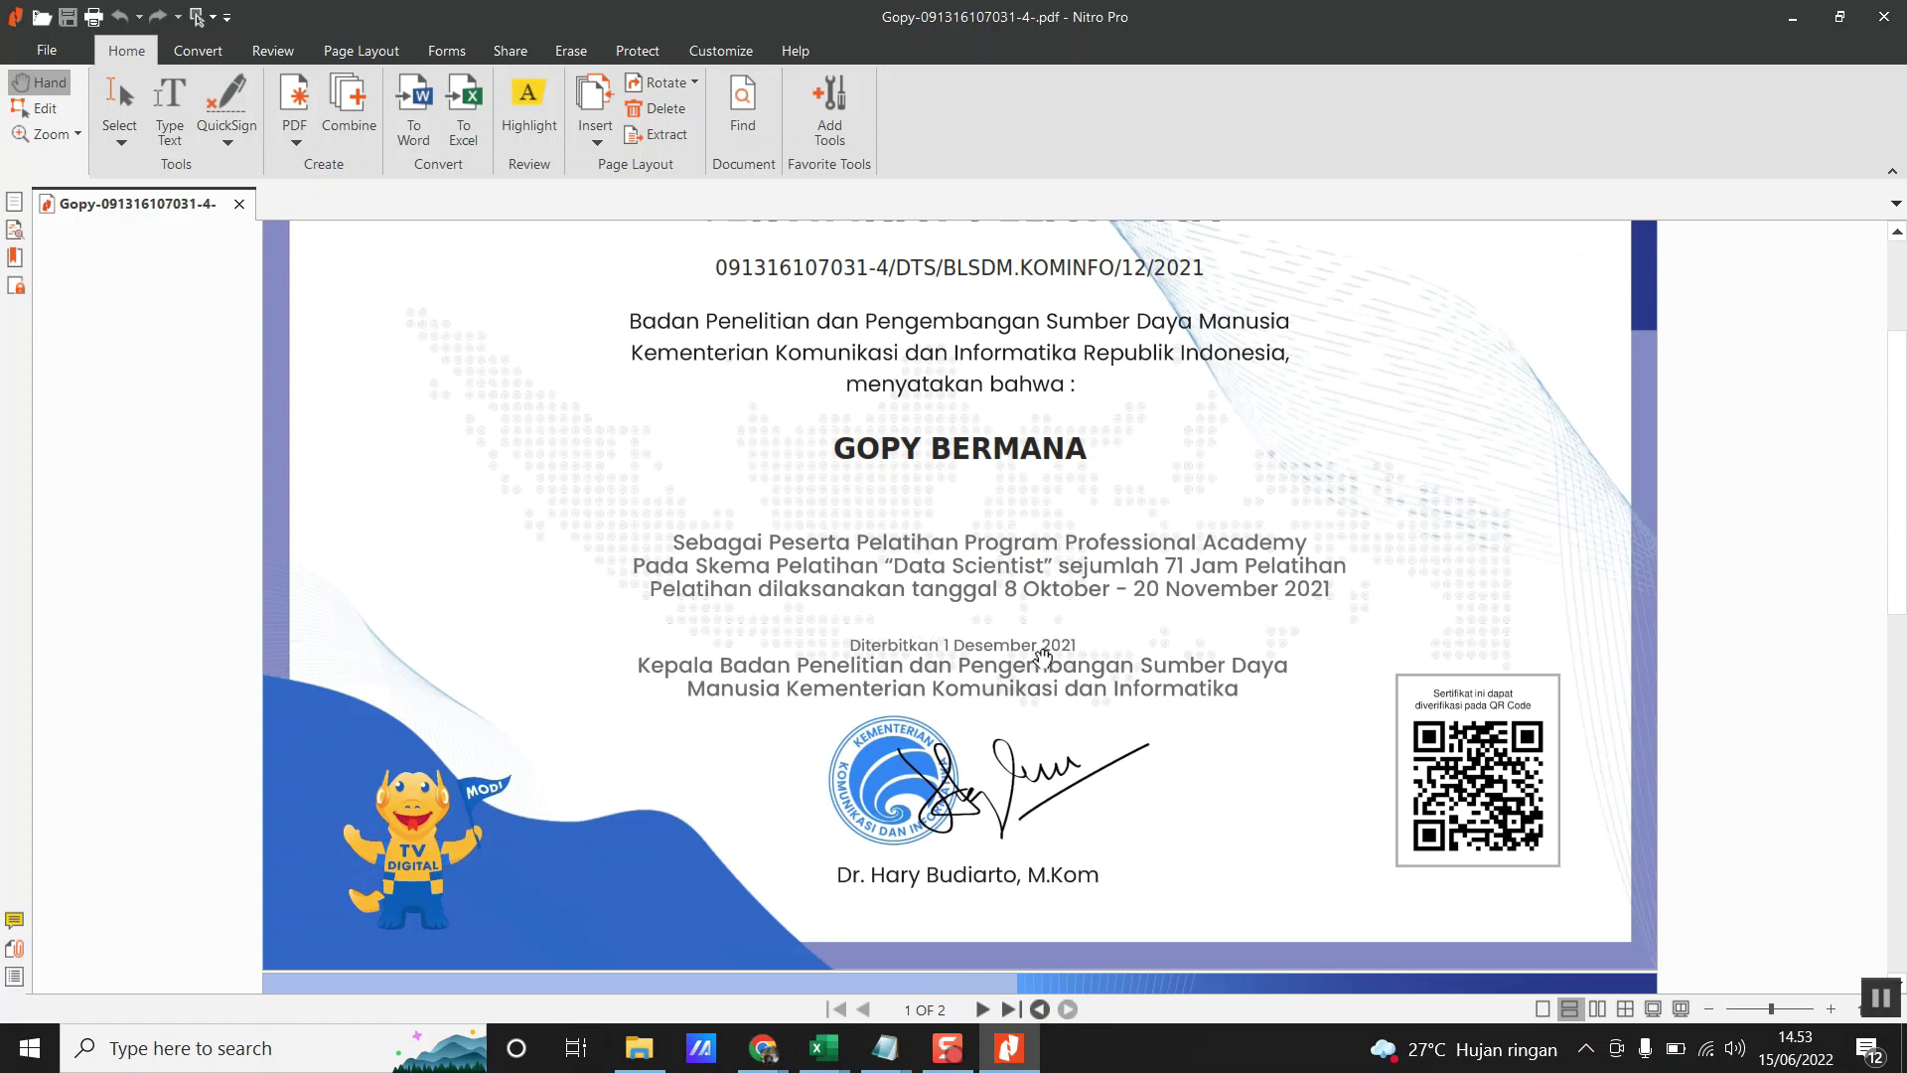
pyautogui.hotkey('alt', 'Tab')
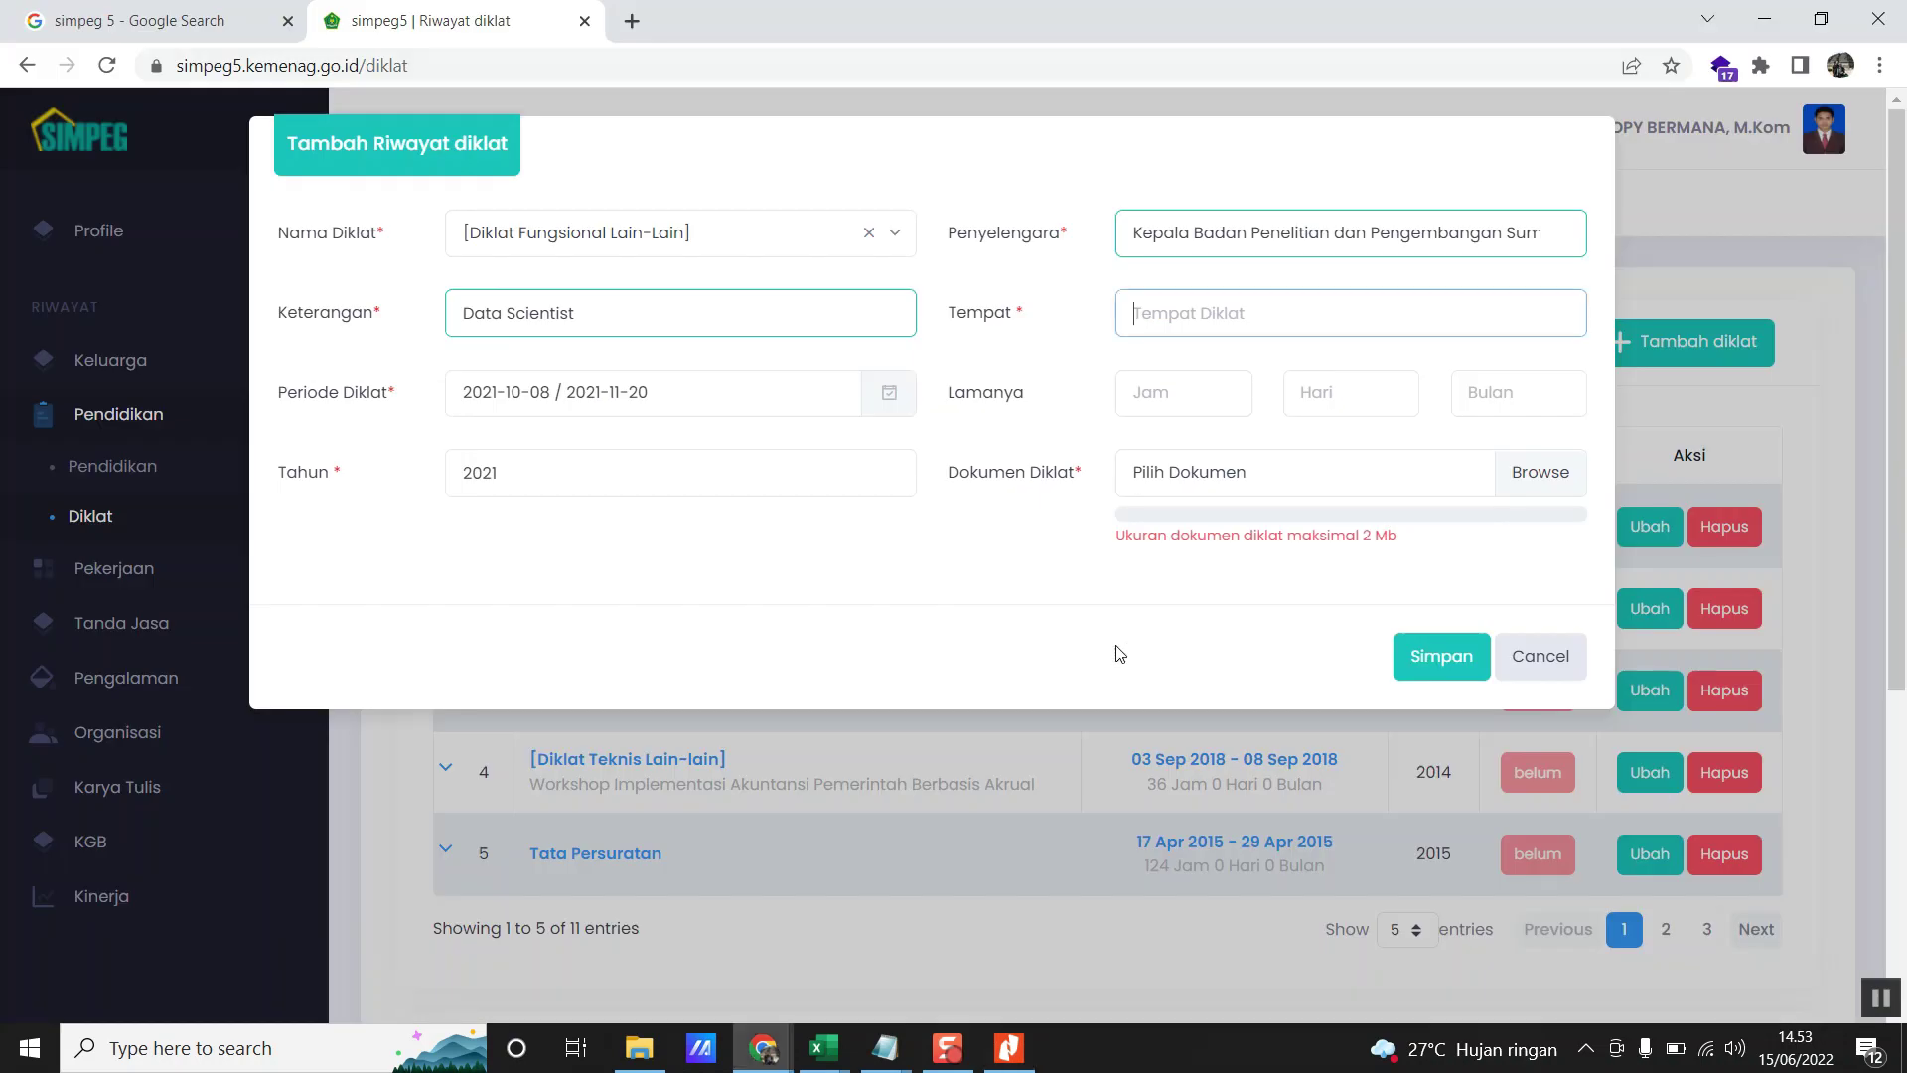
# - Enter Tuapejat as the training place, checking it against the certificate
pyautogui.write('Tuapejat')
pyautogui.hotkey('alt', 'Tab')
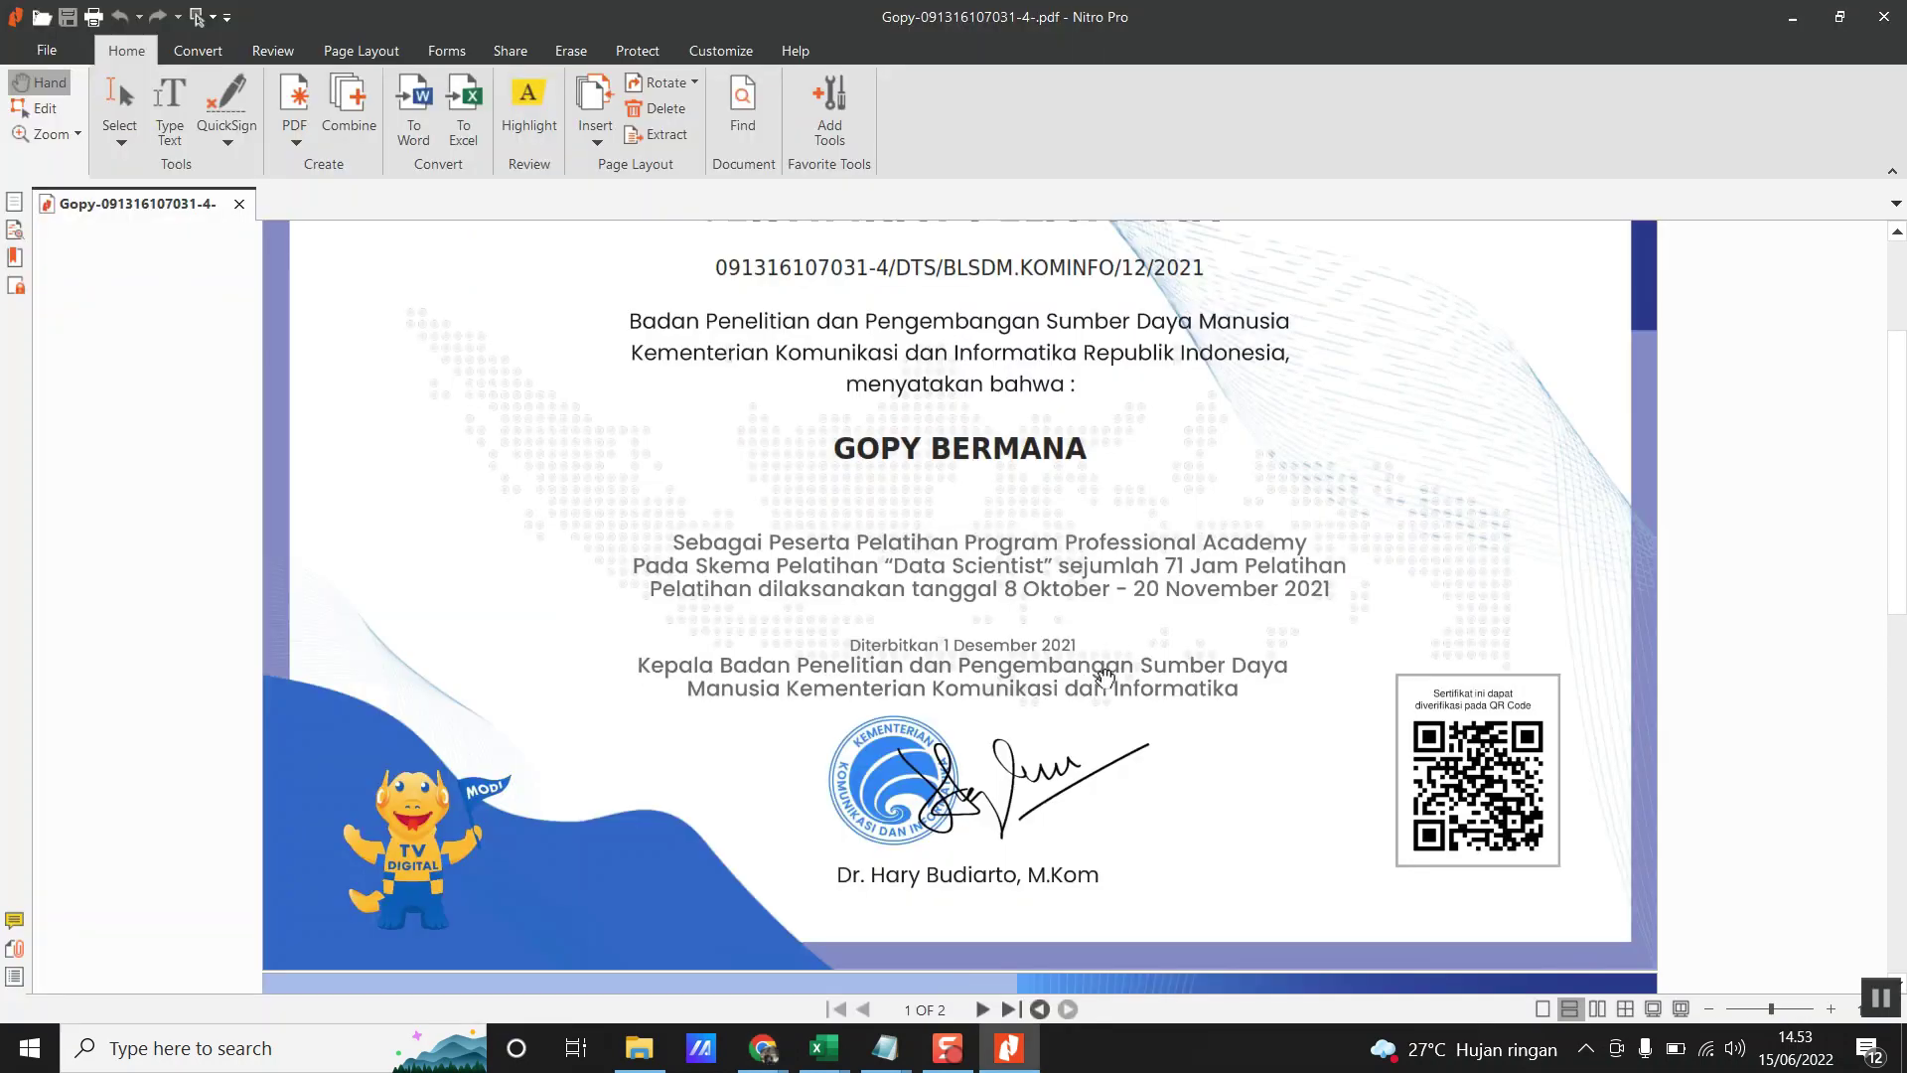
pyautogui.scroll(-1, 1135, 687)
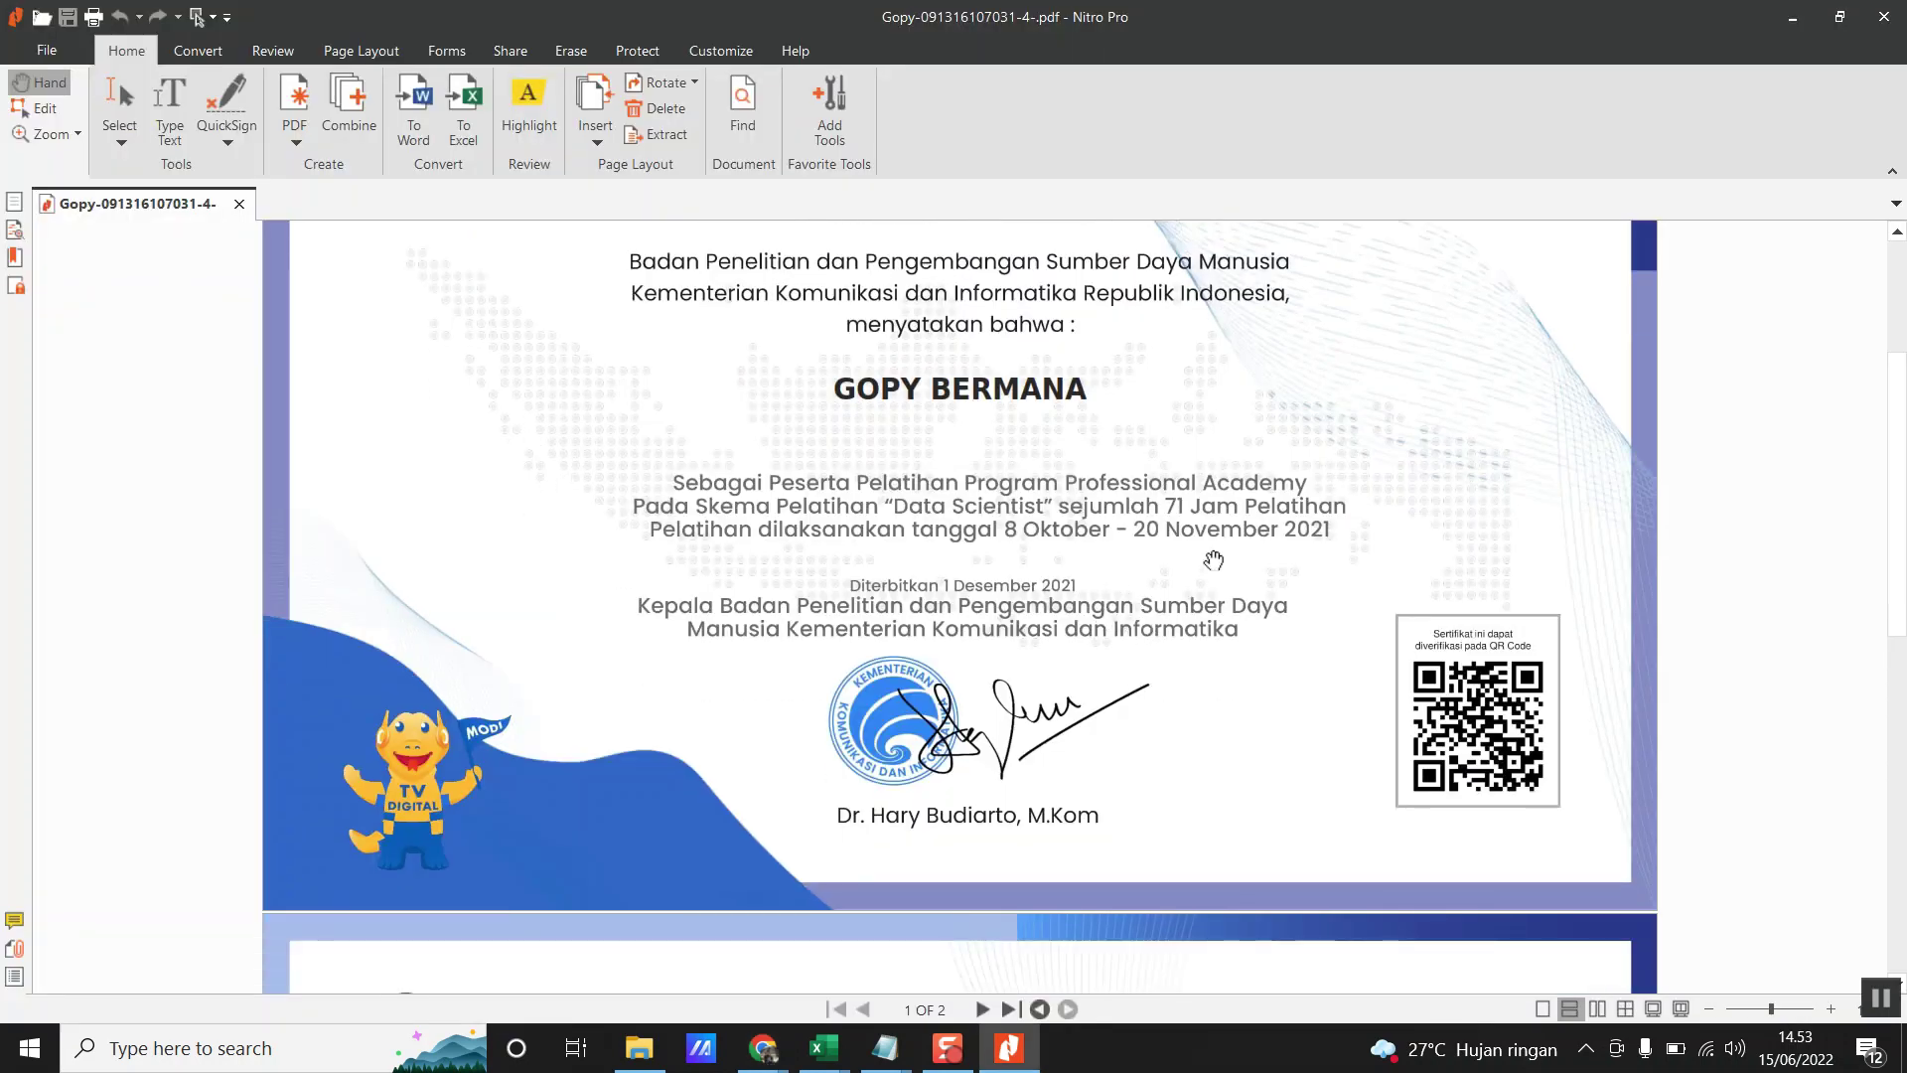
pyautogui.hotkey('alt', 'Tab')
# - Fill in the duration as 71 hours, 0 days and 0 months
pyautogui.moveTo(1239, 497)
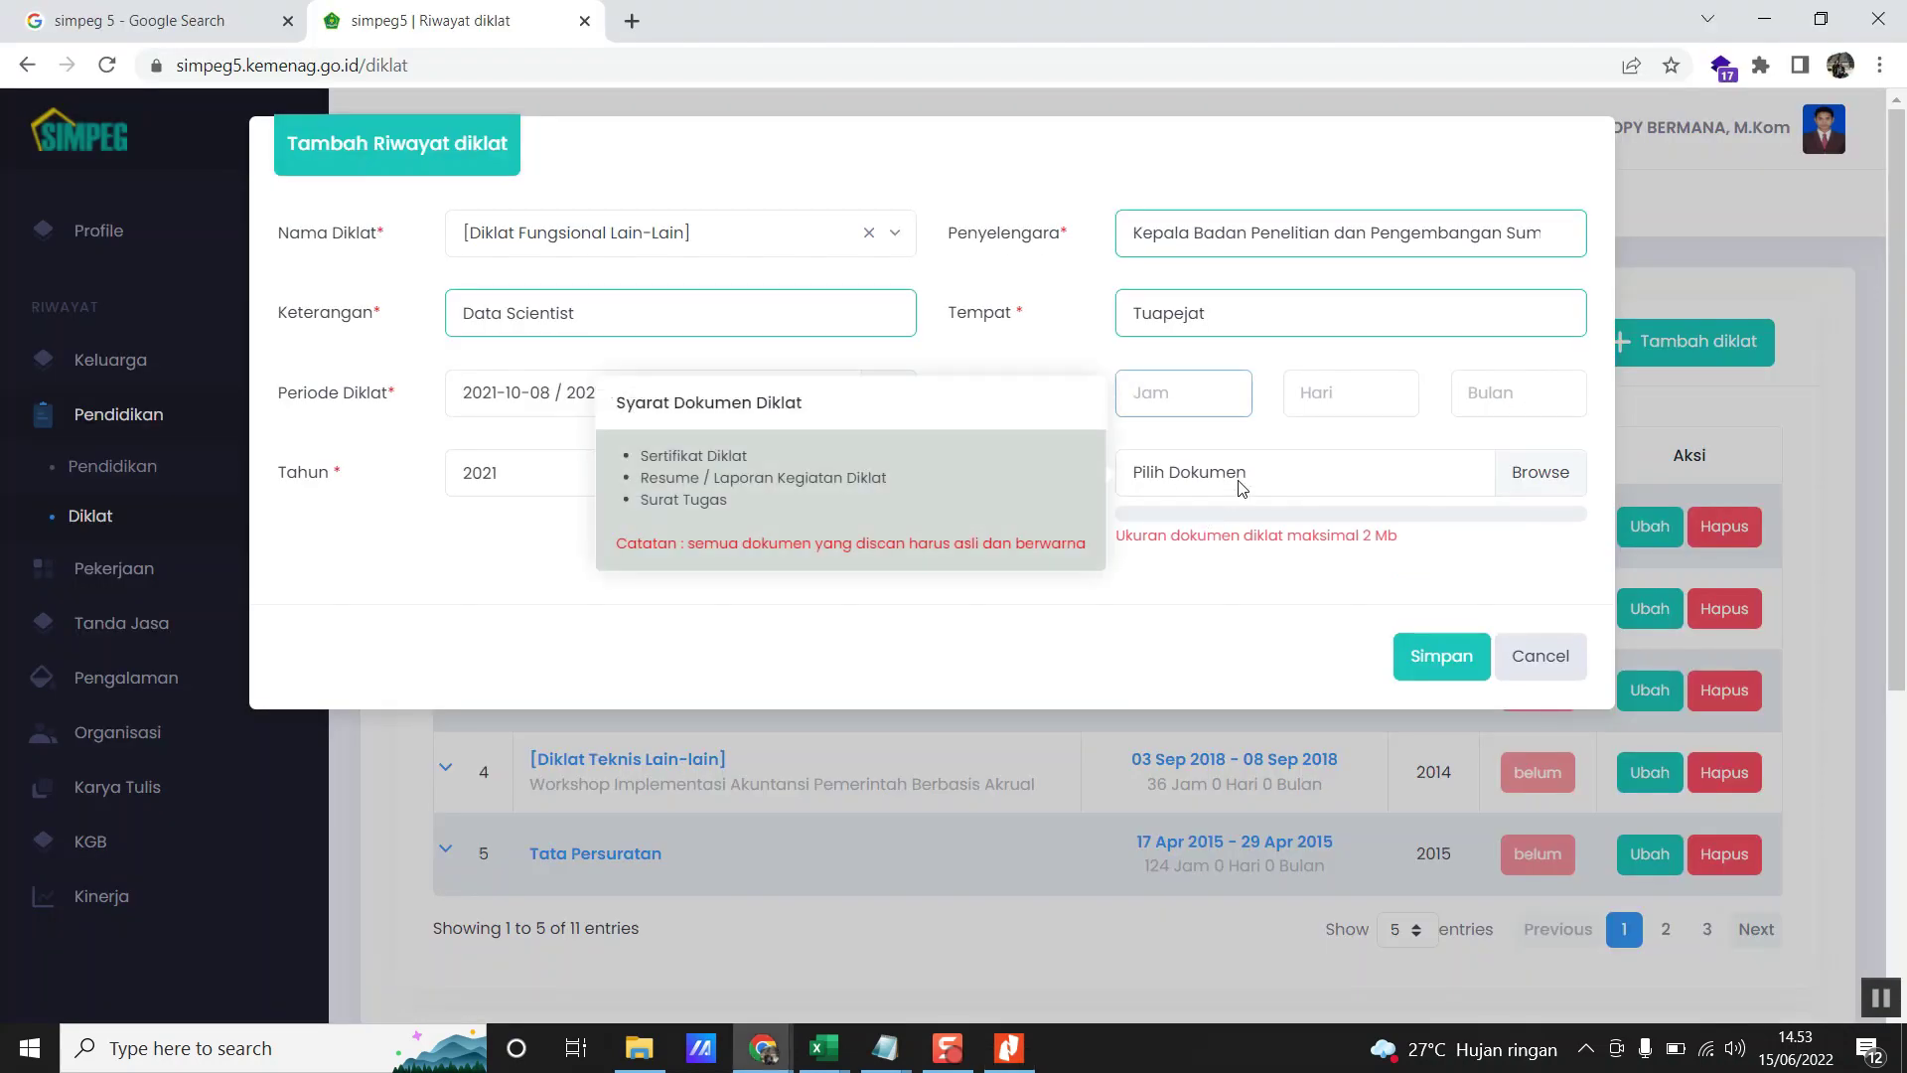
pyautogui.write('71')
pyautogui.press('Tab')
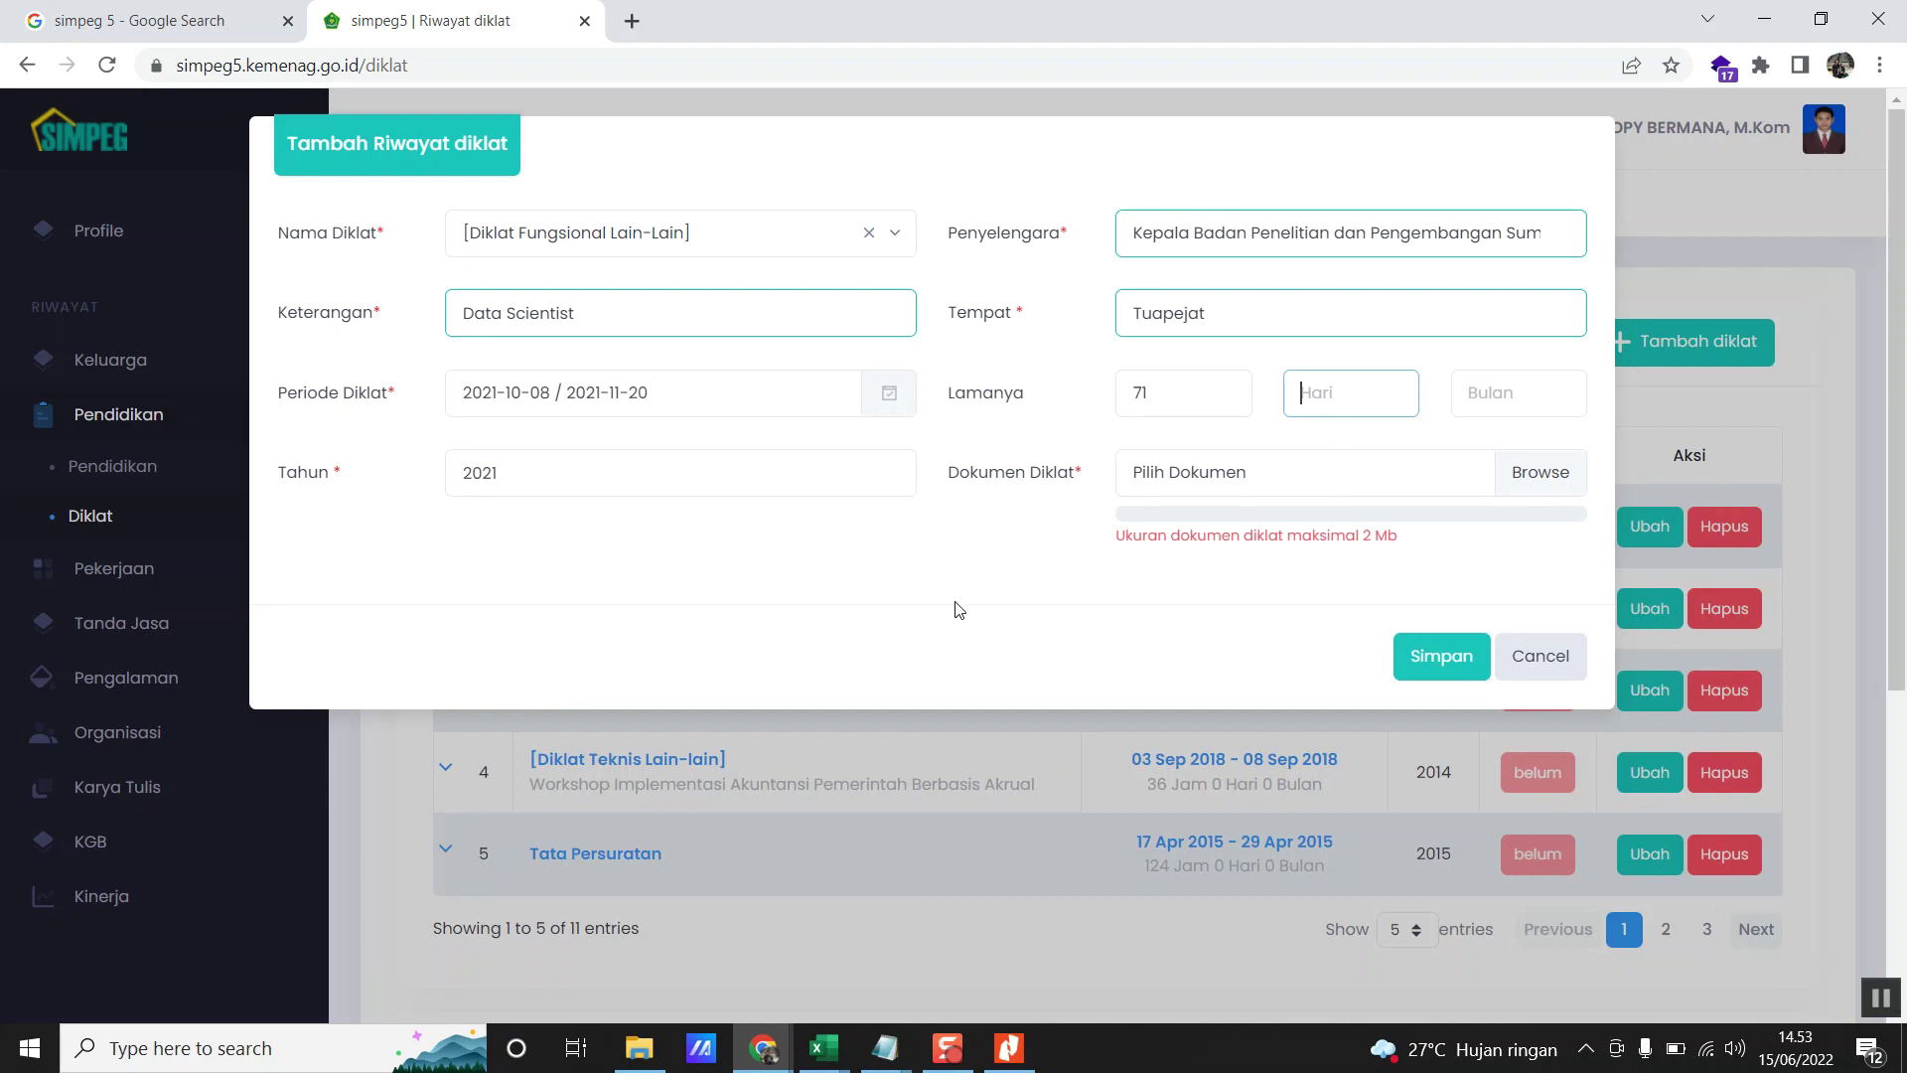
pyautogui.hotkey('alt', 'Tab')
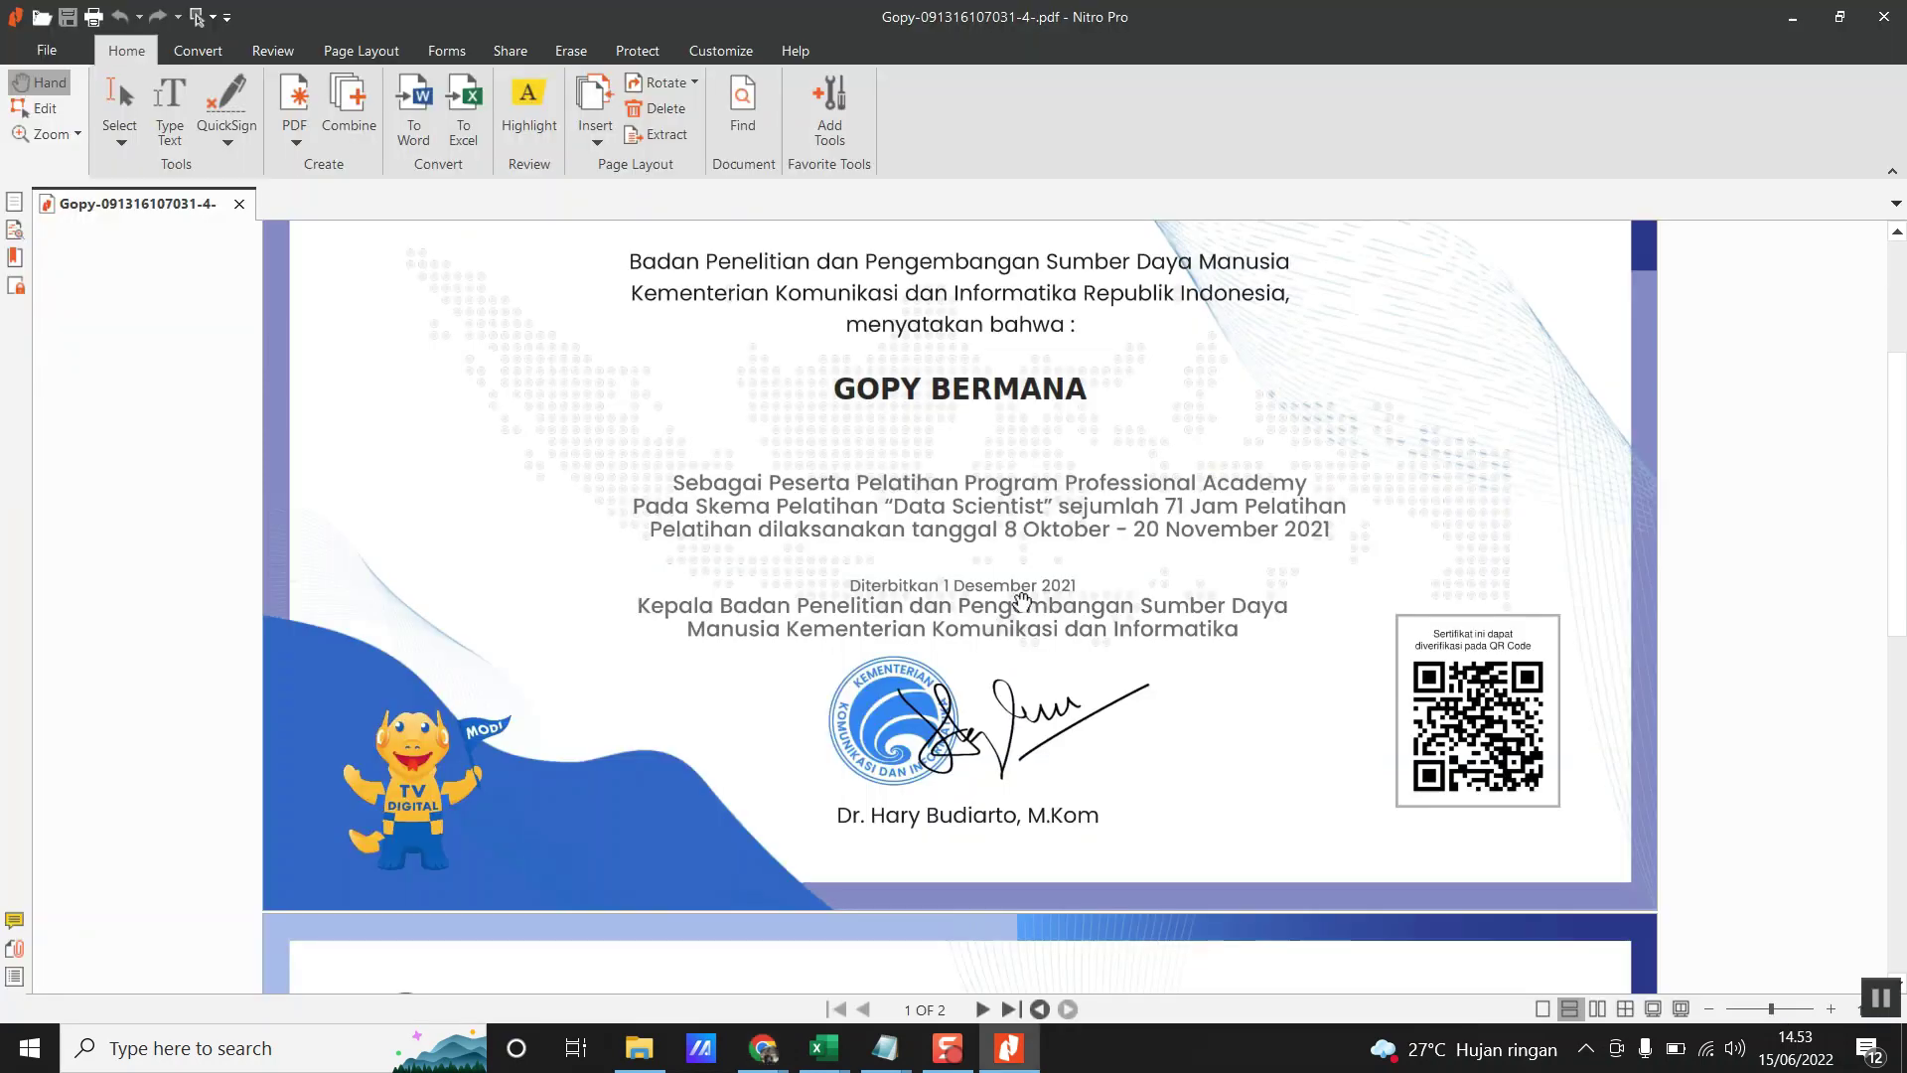
pyautogui.hotkey('alt', 'Tab')
pyautogui.write('0')
pyautogui.press('Tab')
pyautogui.write('0')
pyautogui.press('Tab')
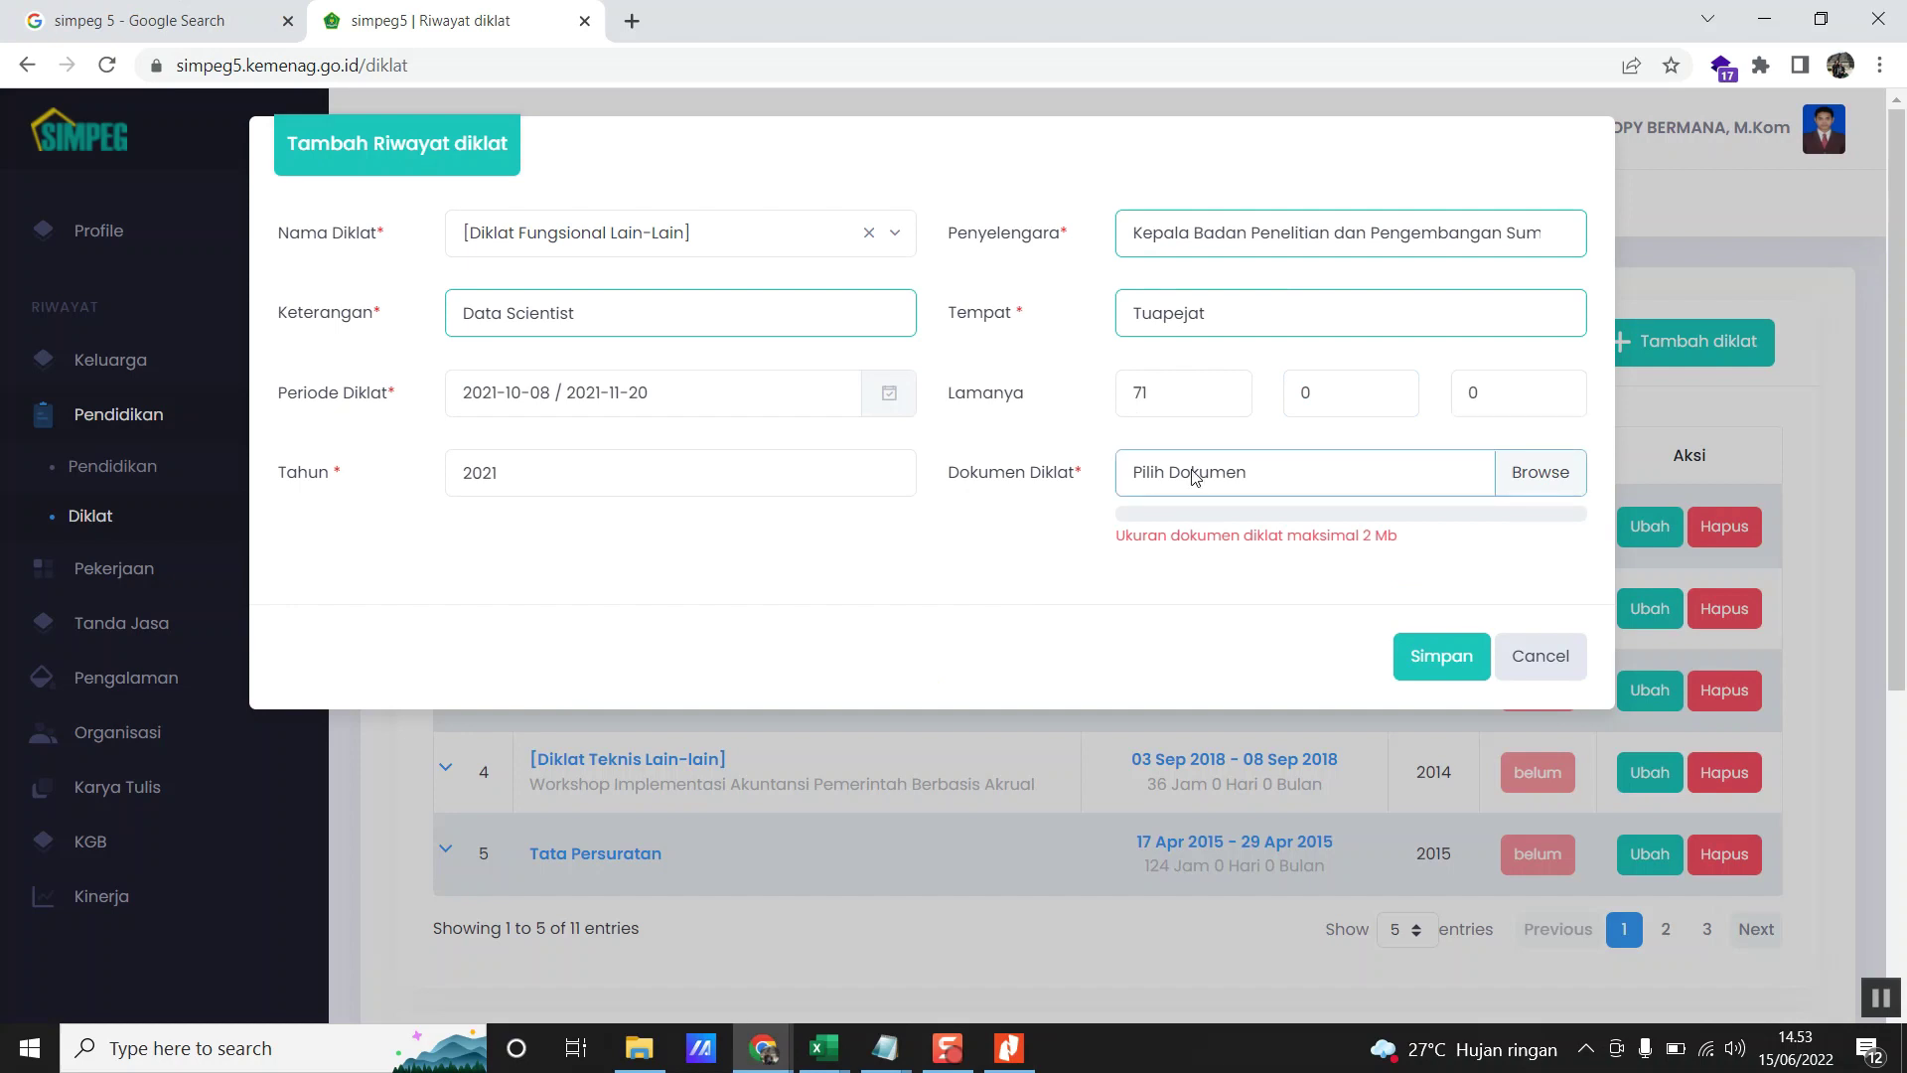
pyautogui.moveTo(1404, 464)
pyautogui.moveTo(1538, 492)
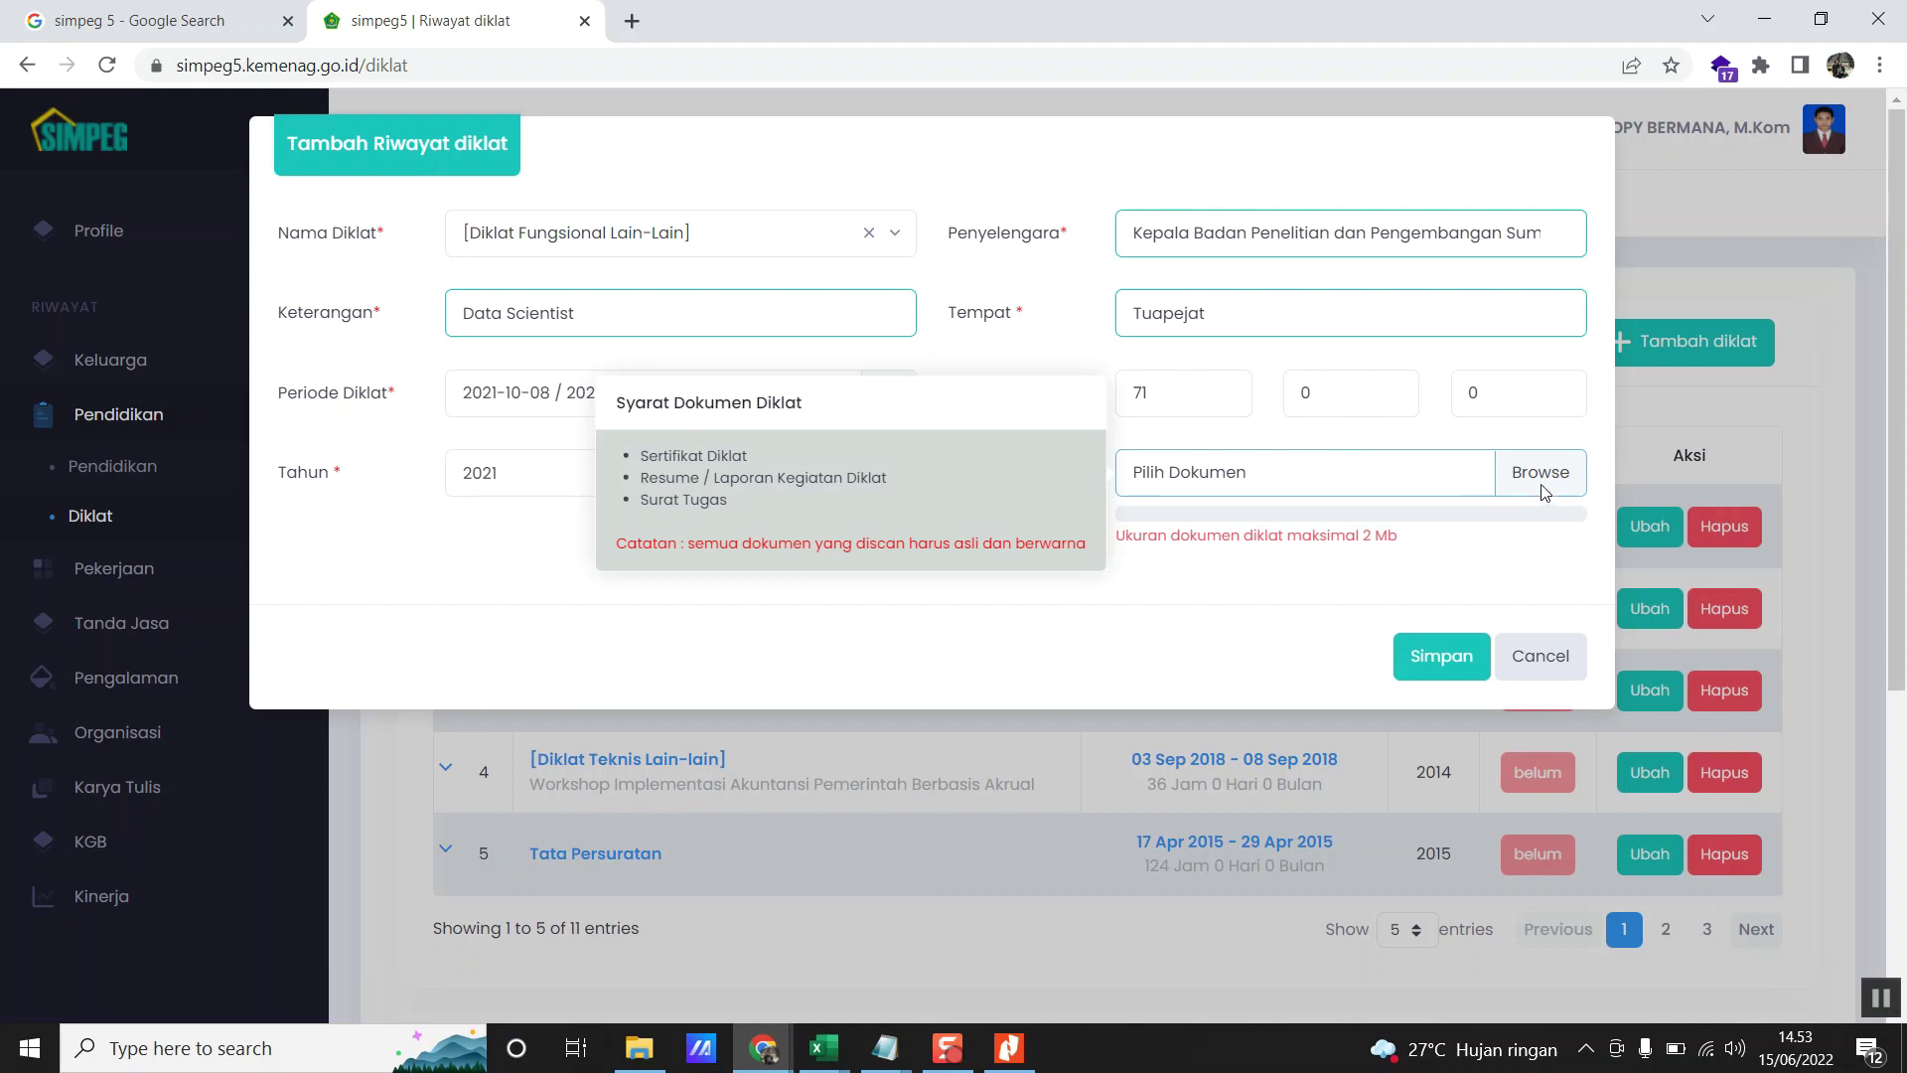
# - Search drive D: for the certificate, trying the staff statistics and LAKIP-SAKIP folders before the office scan archive
pyautogui.click(1542, 475)
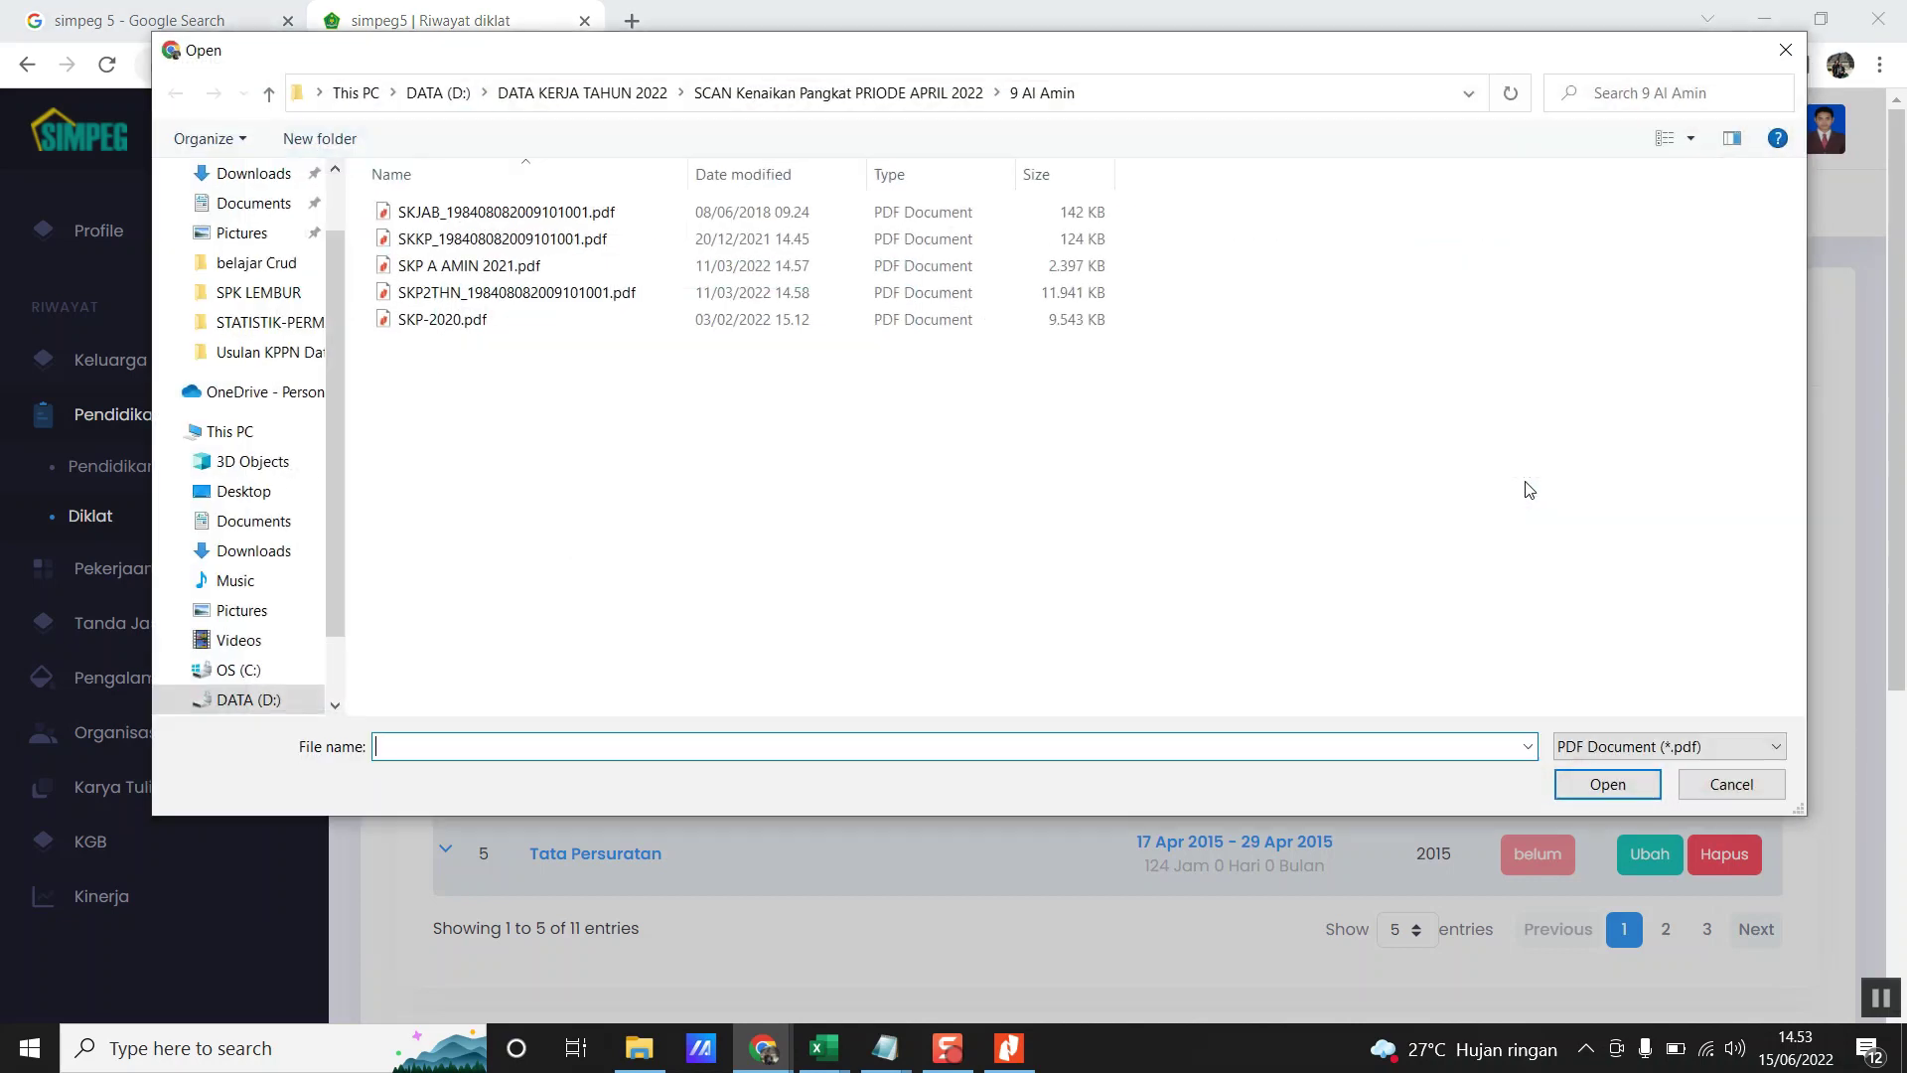
pyautogui.click(434, 92)
pyautogui.scroll(4, 517, 298)
pyautogui.click(515, 269)
pyautogui.doubleClick(515, 269)
pyautogui.click(445, 93)
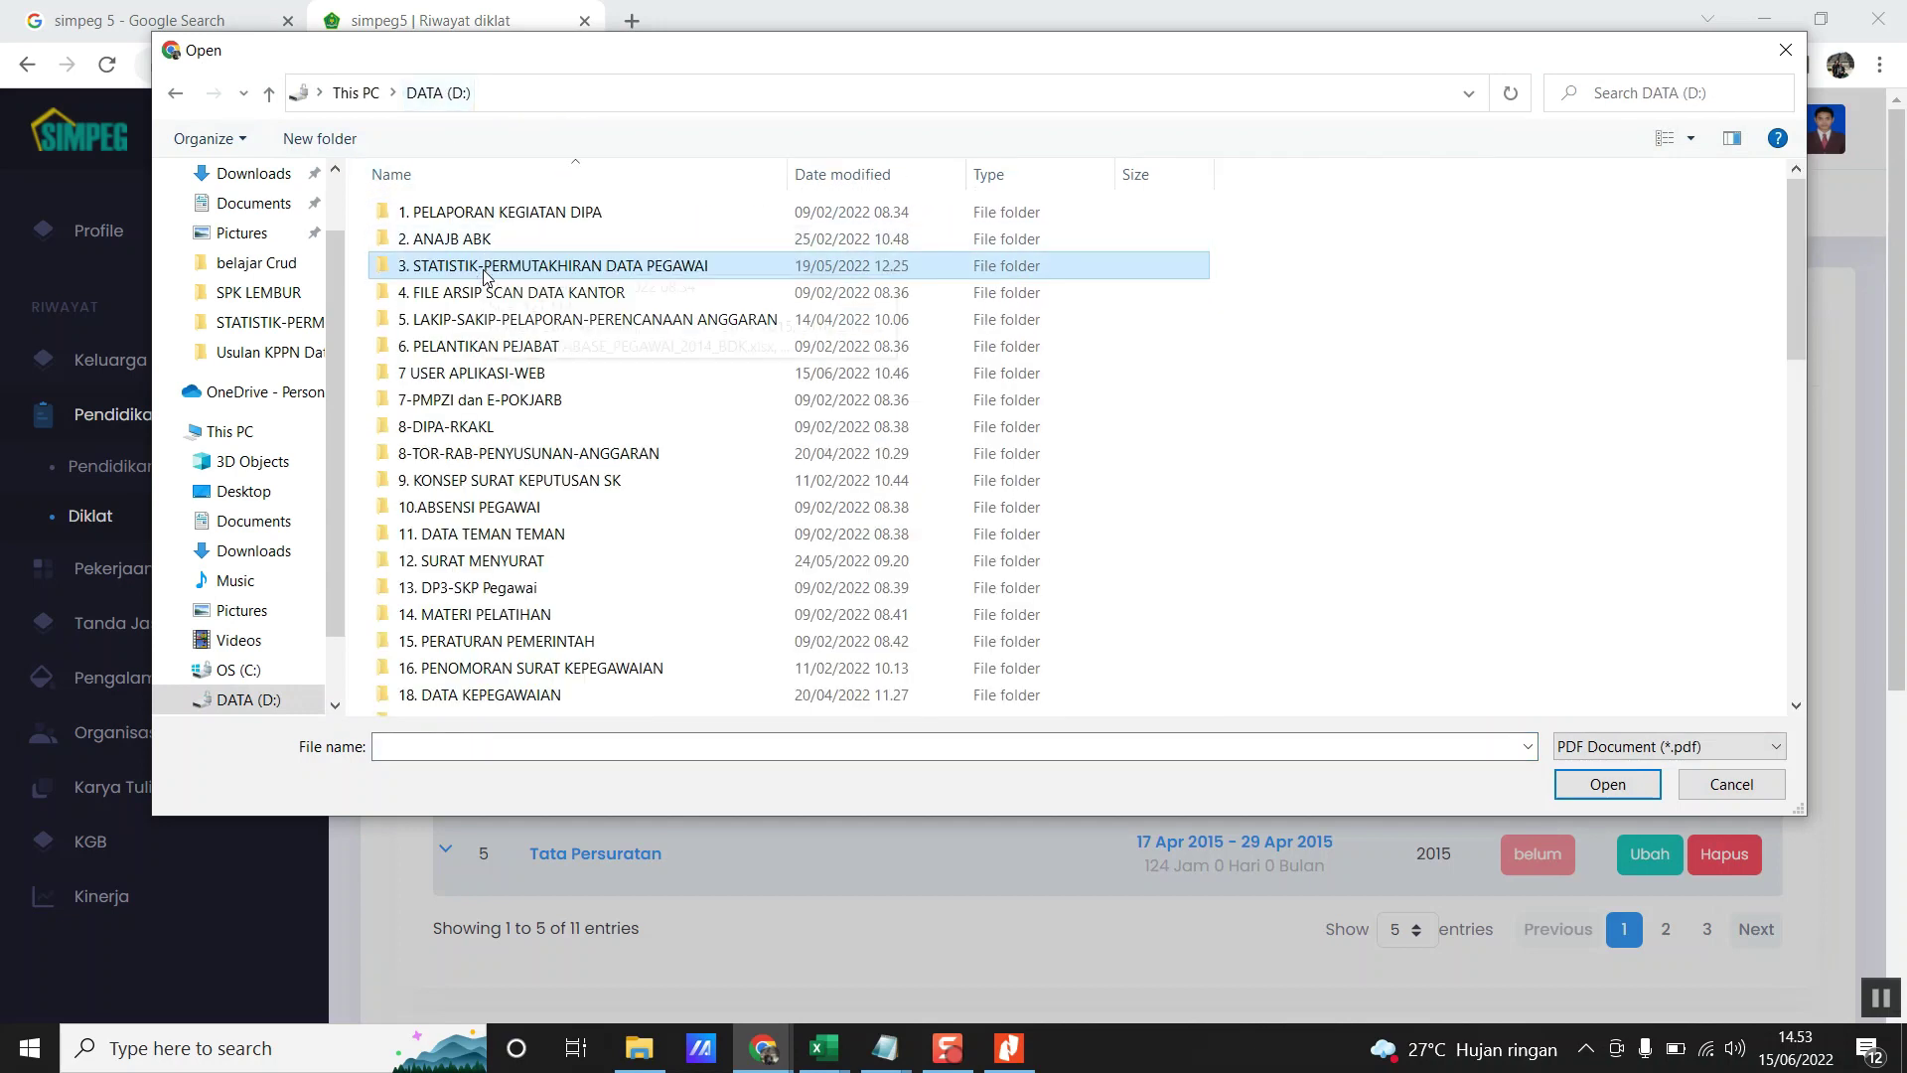
pyautogui.doubleClick(484, 323)
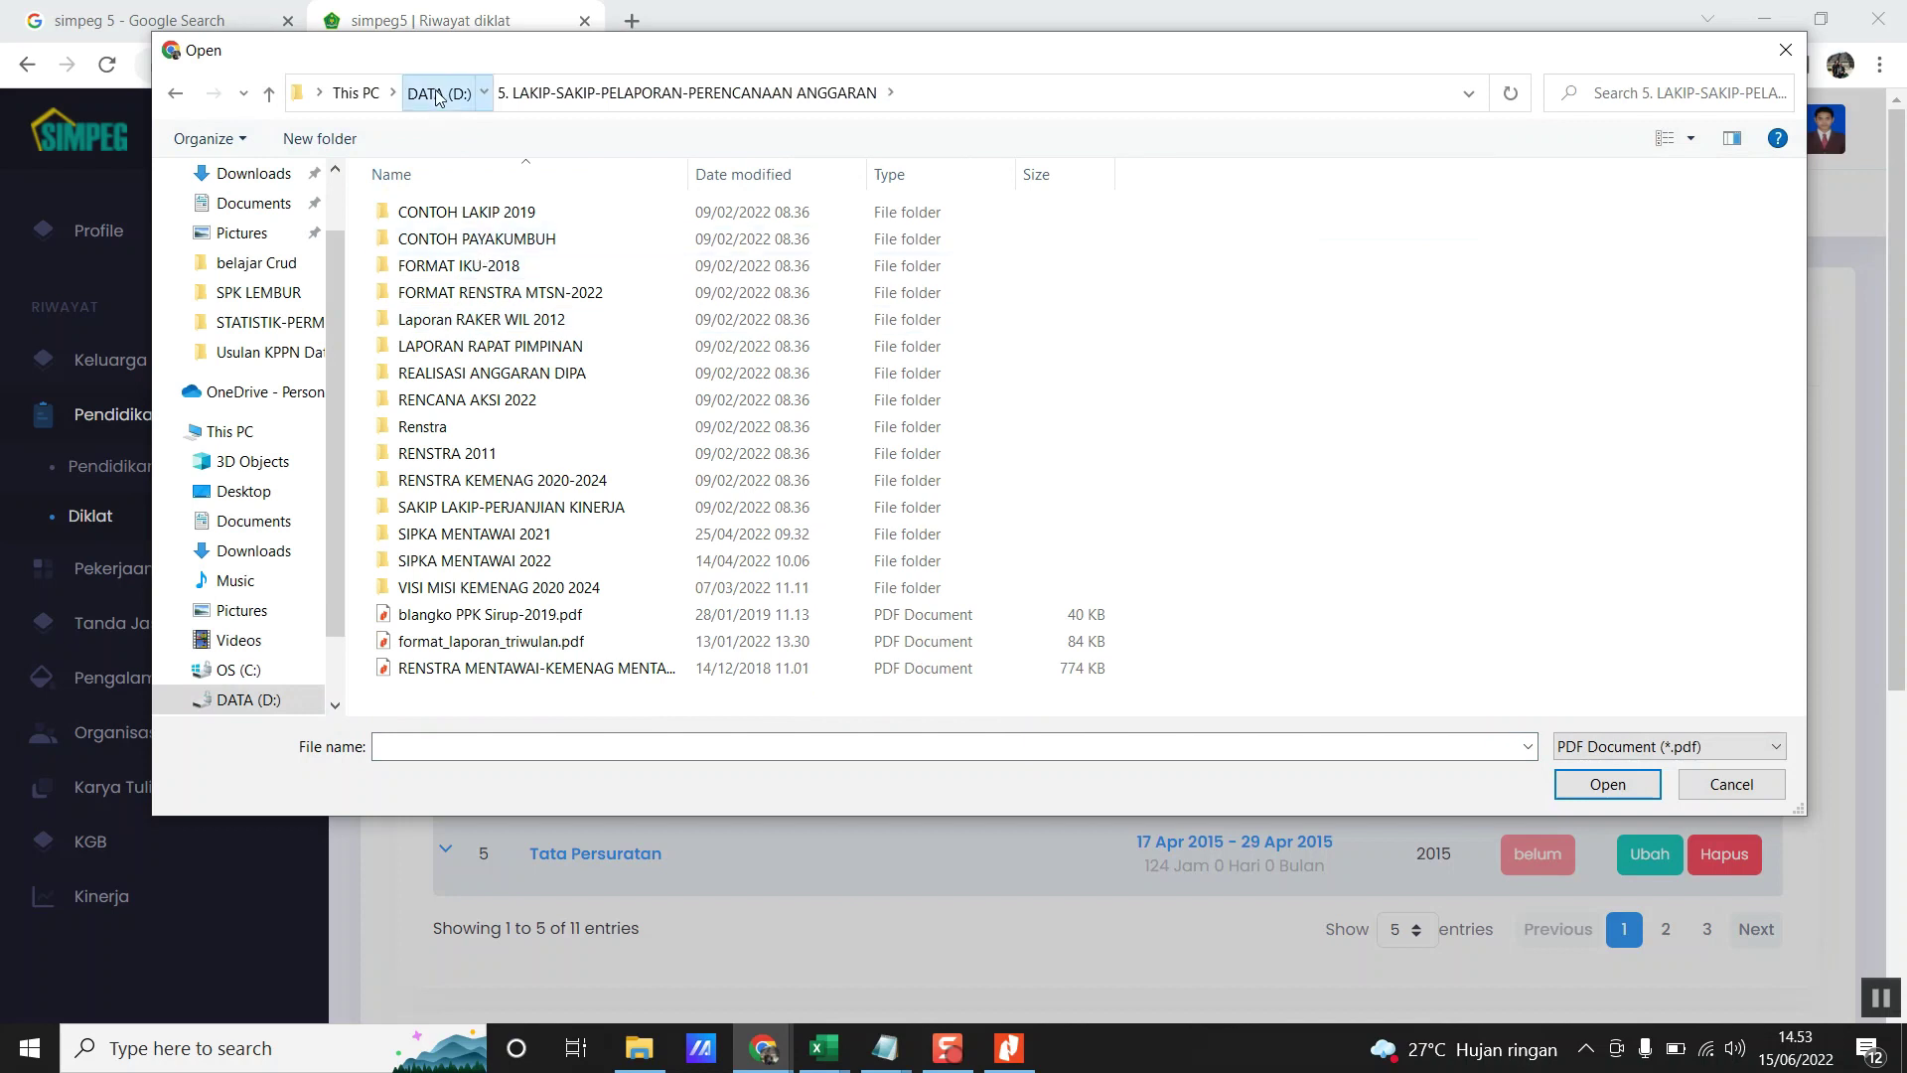
pyautogui.click(438, 93)
pyautogui.doubleClick(482, 292)
# - Go through DATA PEGAWAI AKTIF, KANTOR KEMENTERIAN AGAMA and the employee's Scaning data folder into SK KEMENAG
pyautogui.doubleClick(481, 214)
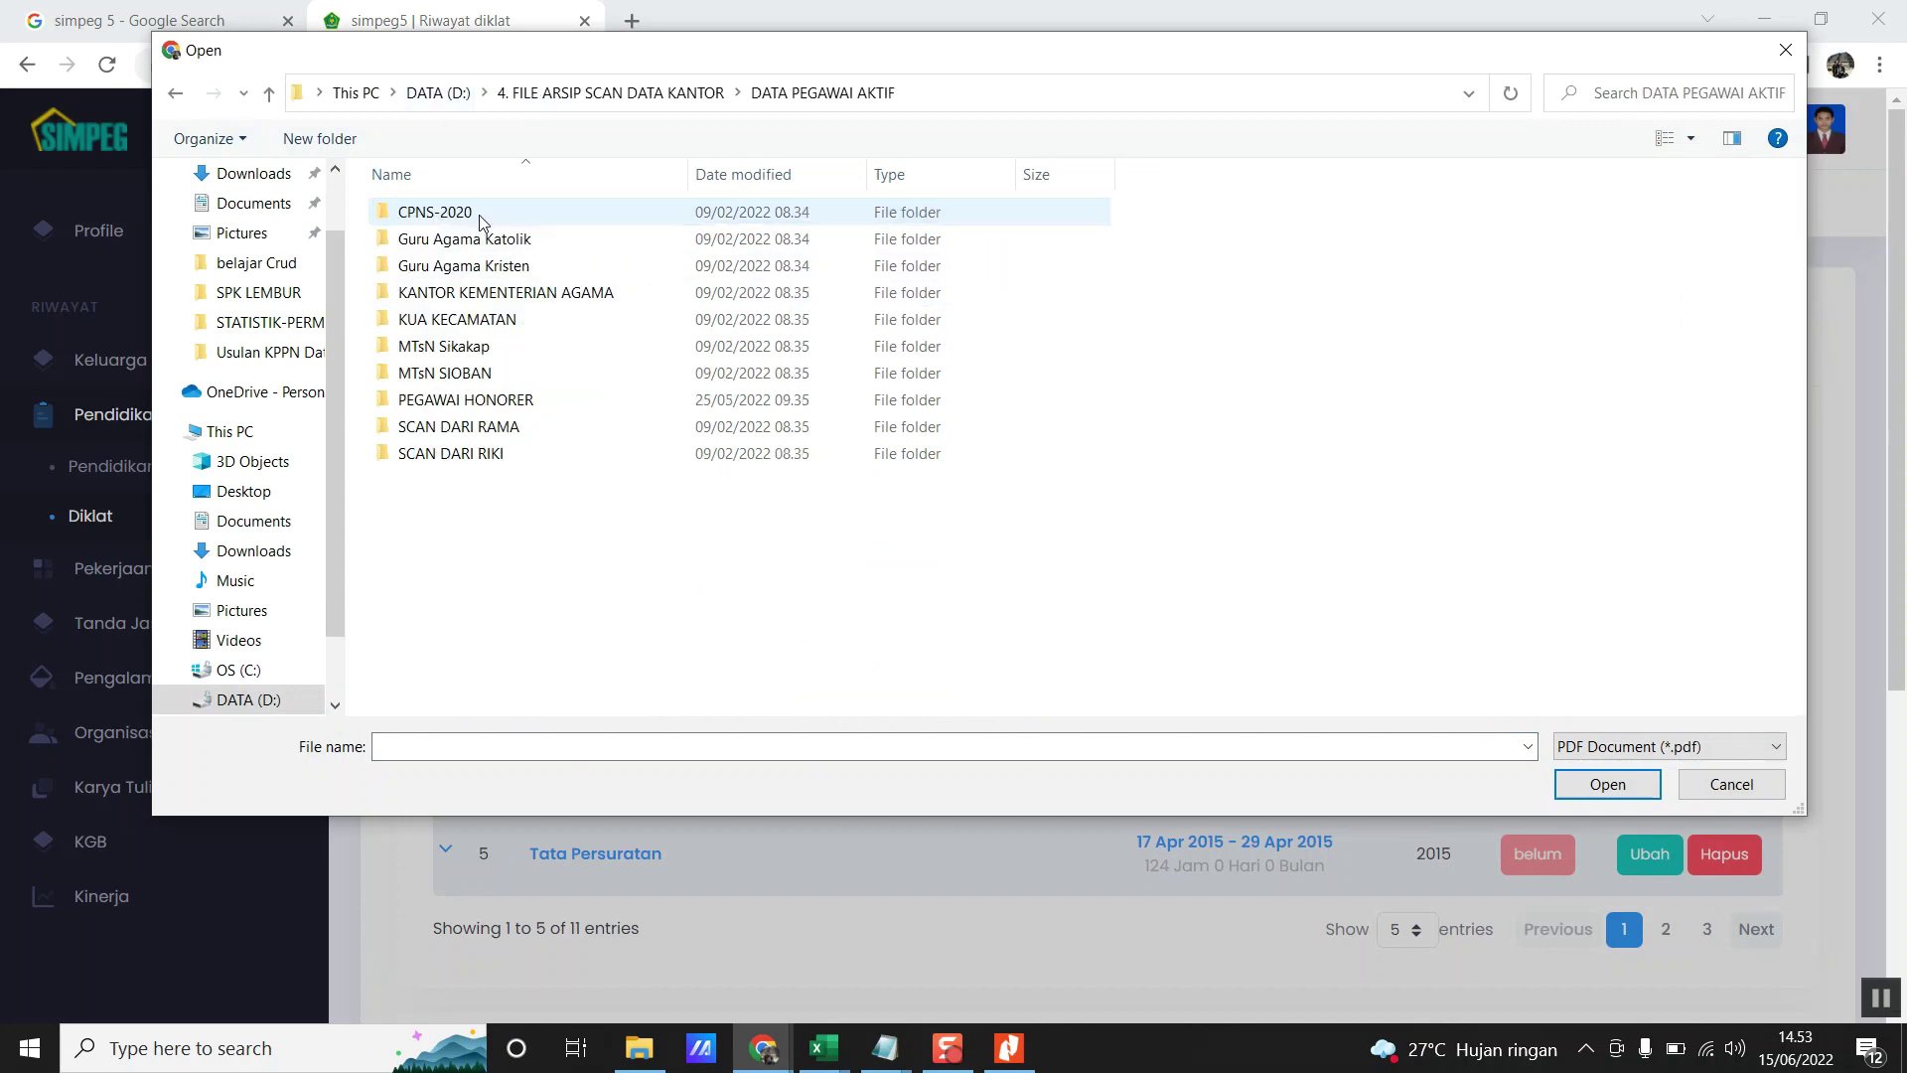
pyautogui.doubleClick(485, 294)
pyautogui.doubleClick(457, 368)
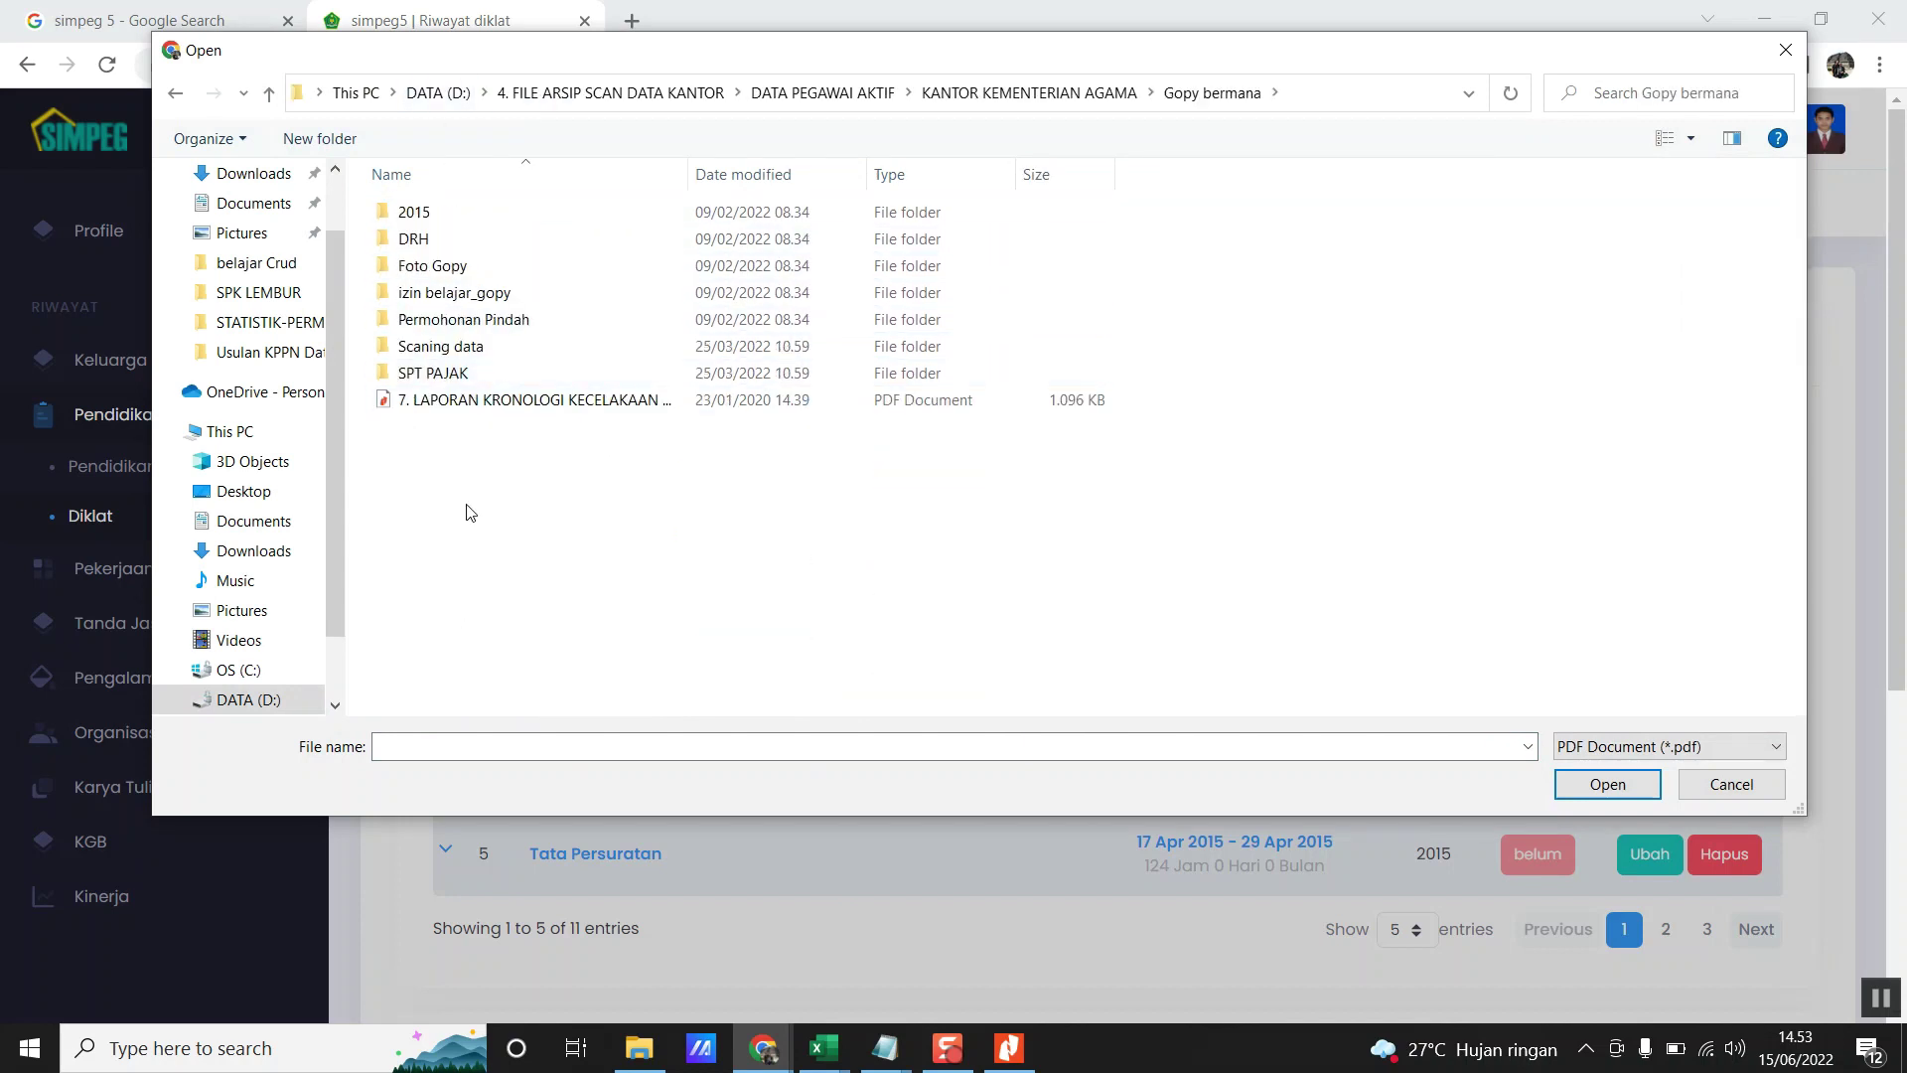
pyautogui.doubleClick(440, 346)
pyautogui.click(429, 434)
pyautogui.doubleClick(429, 434)
pyautogui.doubleClick(438, 293)
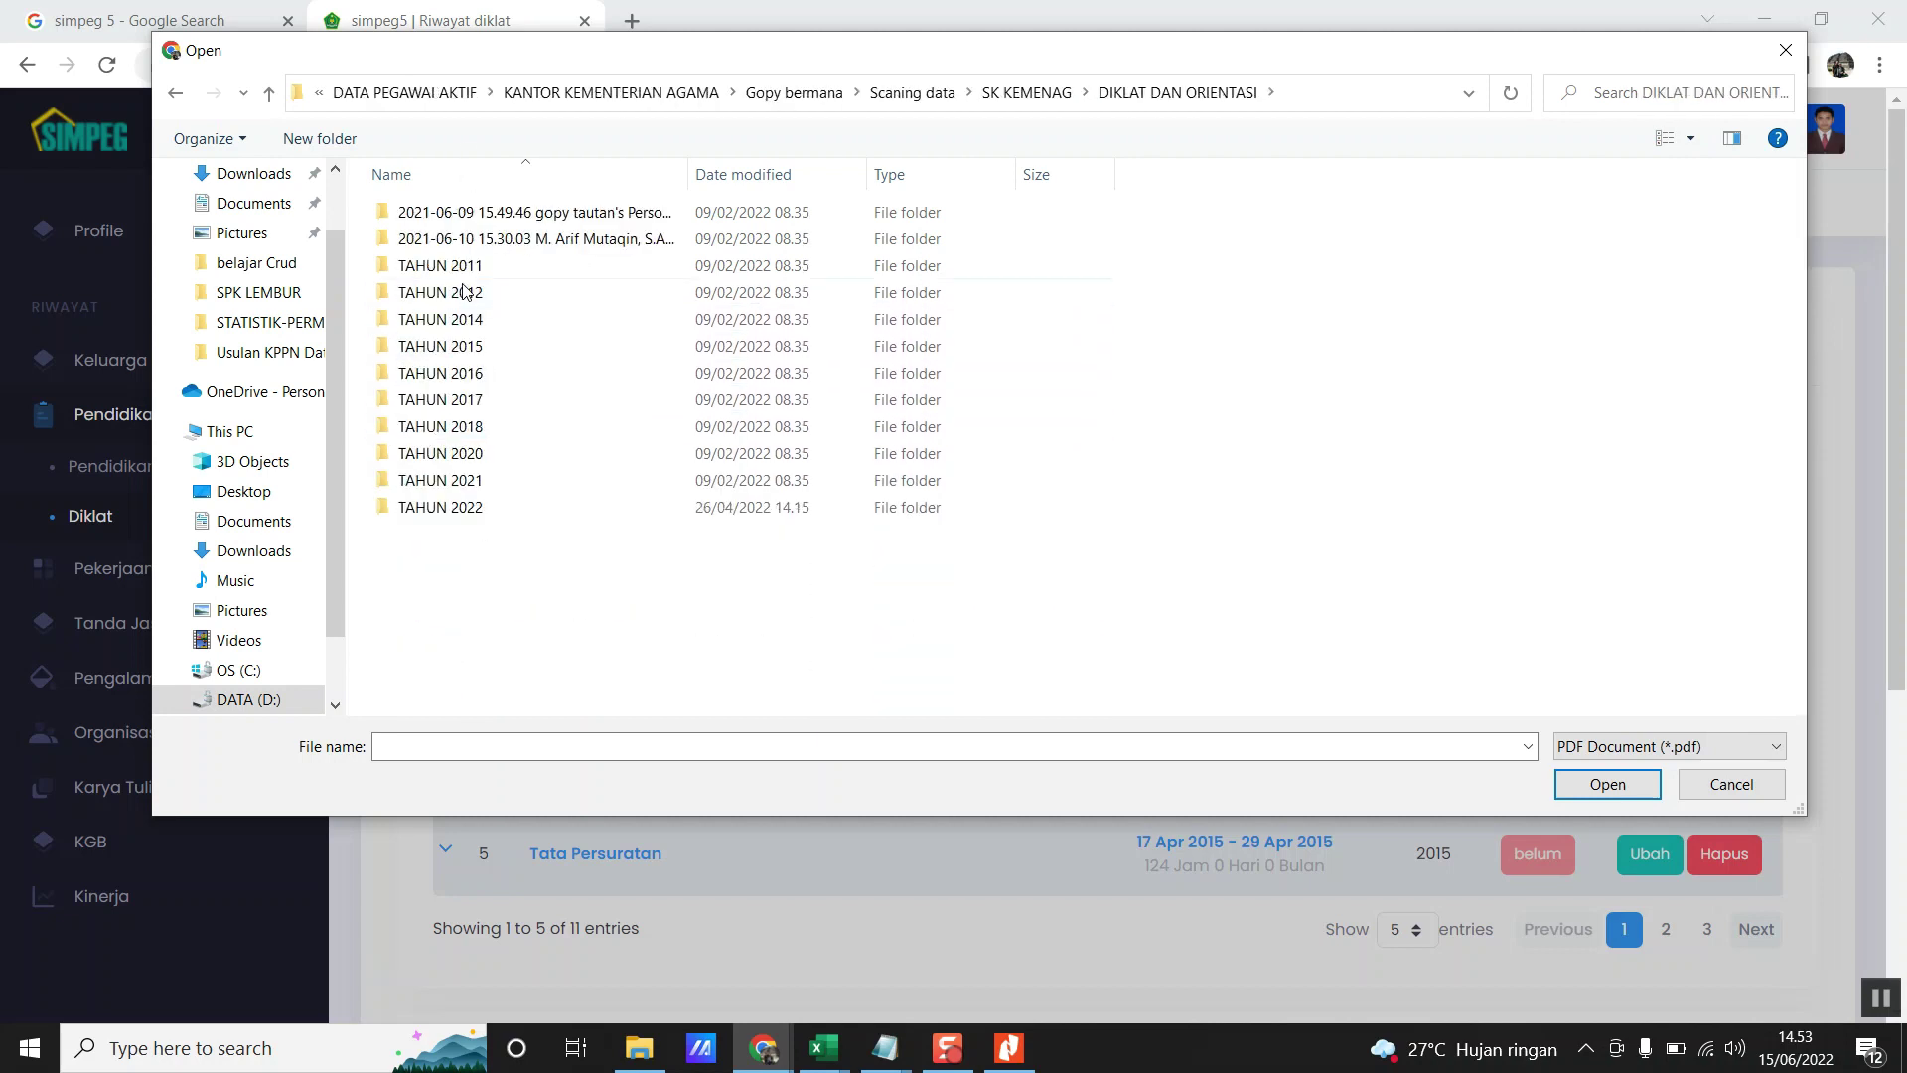
pyautogui.doubleClick(449, 480)
pyautogui.click(506, 428)
pyautogui.doubleClick(504, 427)
pyautogui.click(496, 219)
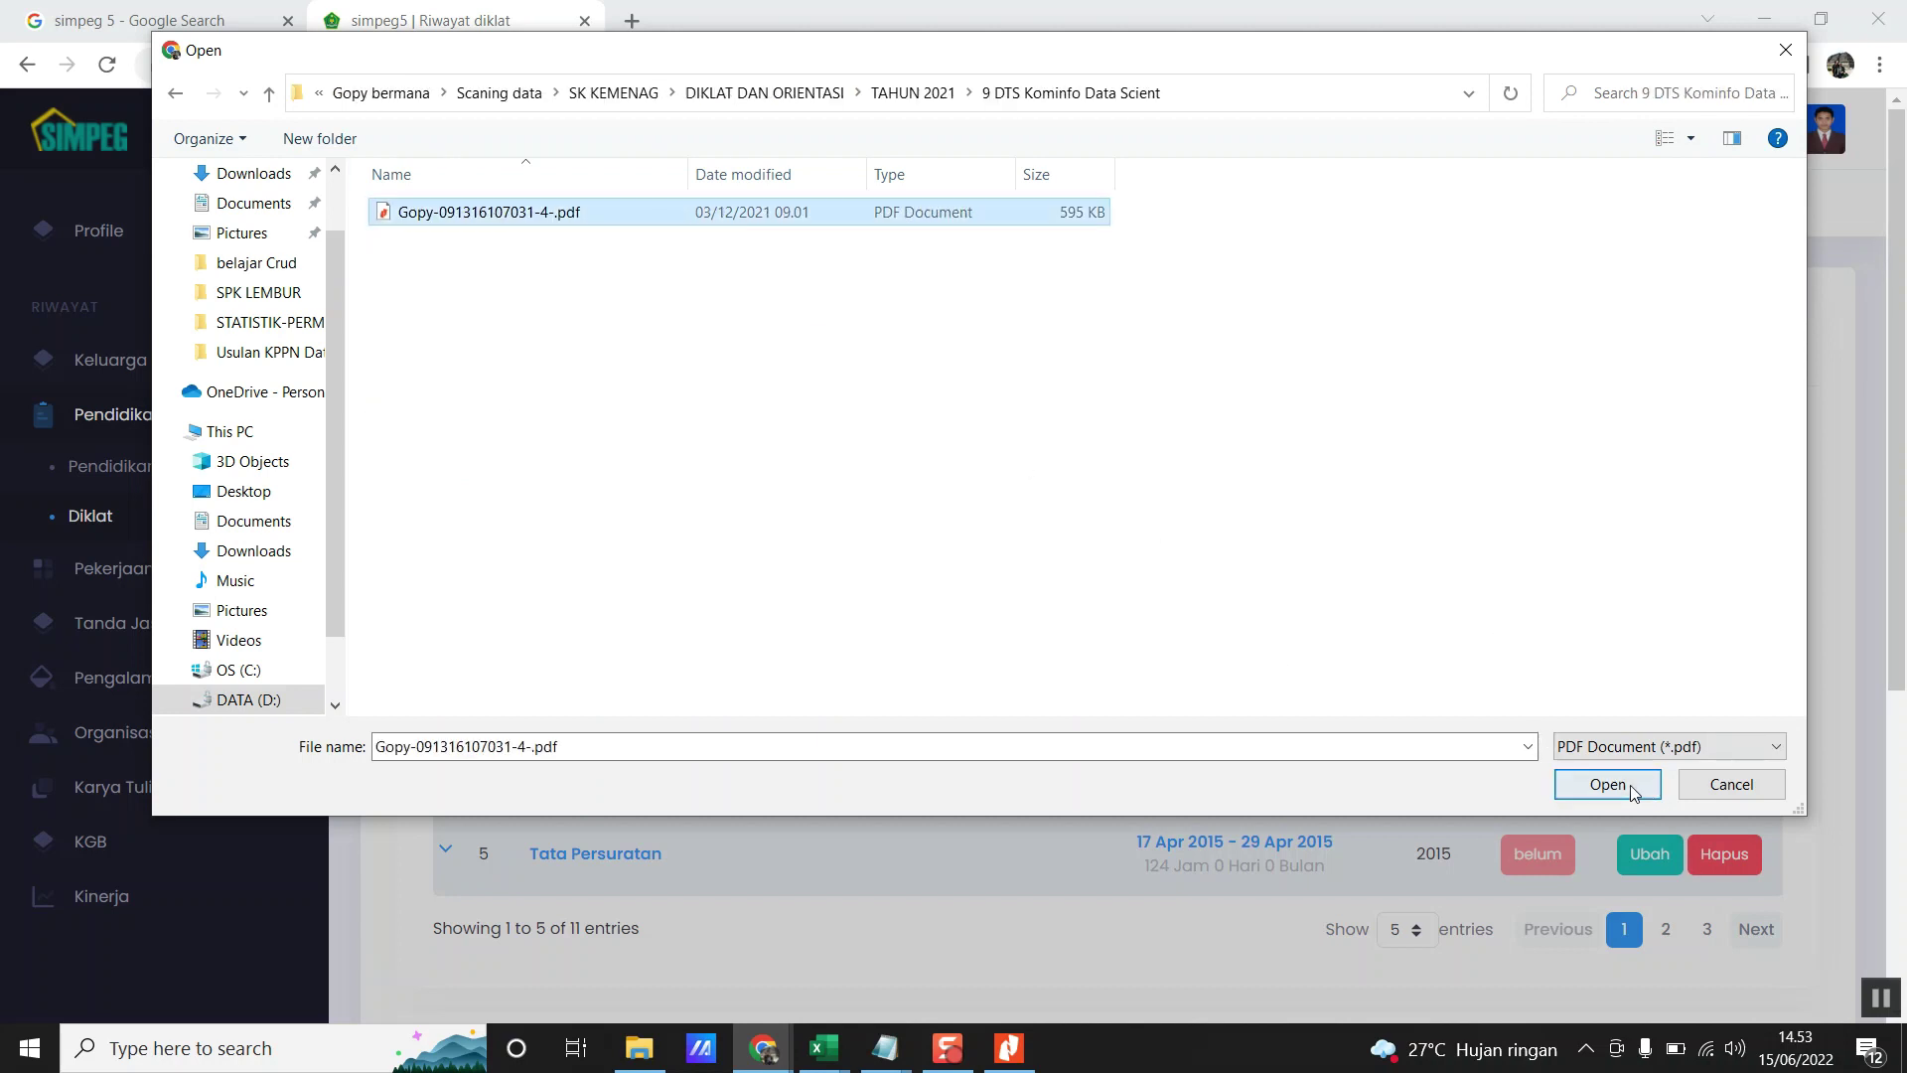
pyautogui.click(1570, 787)
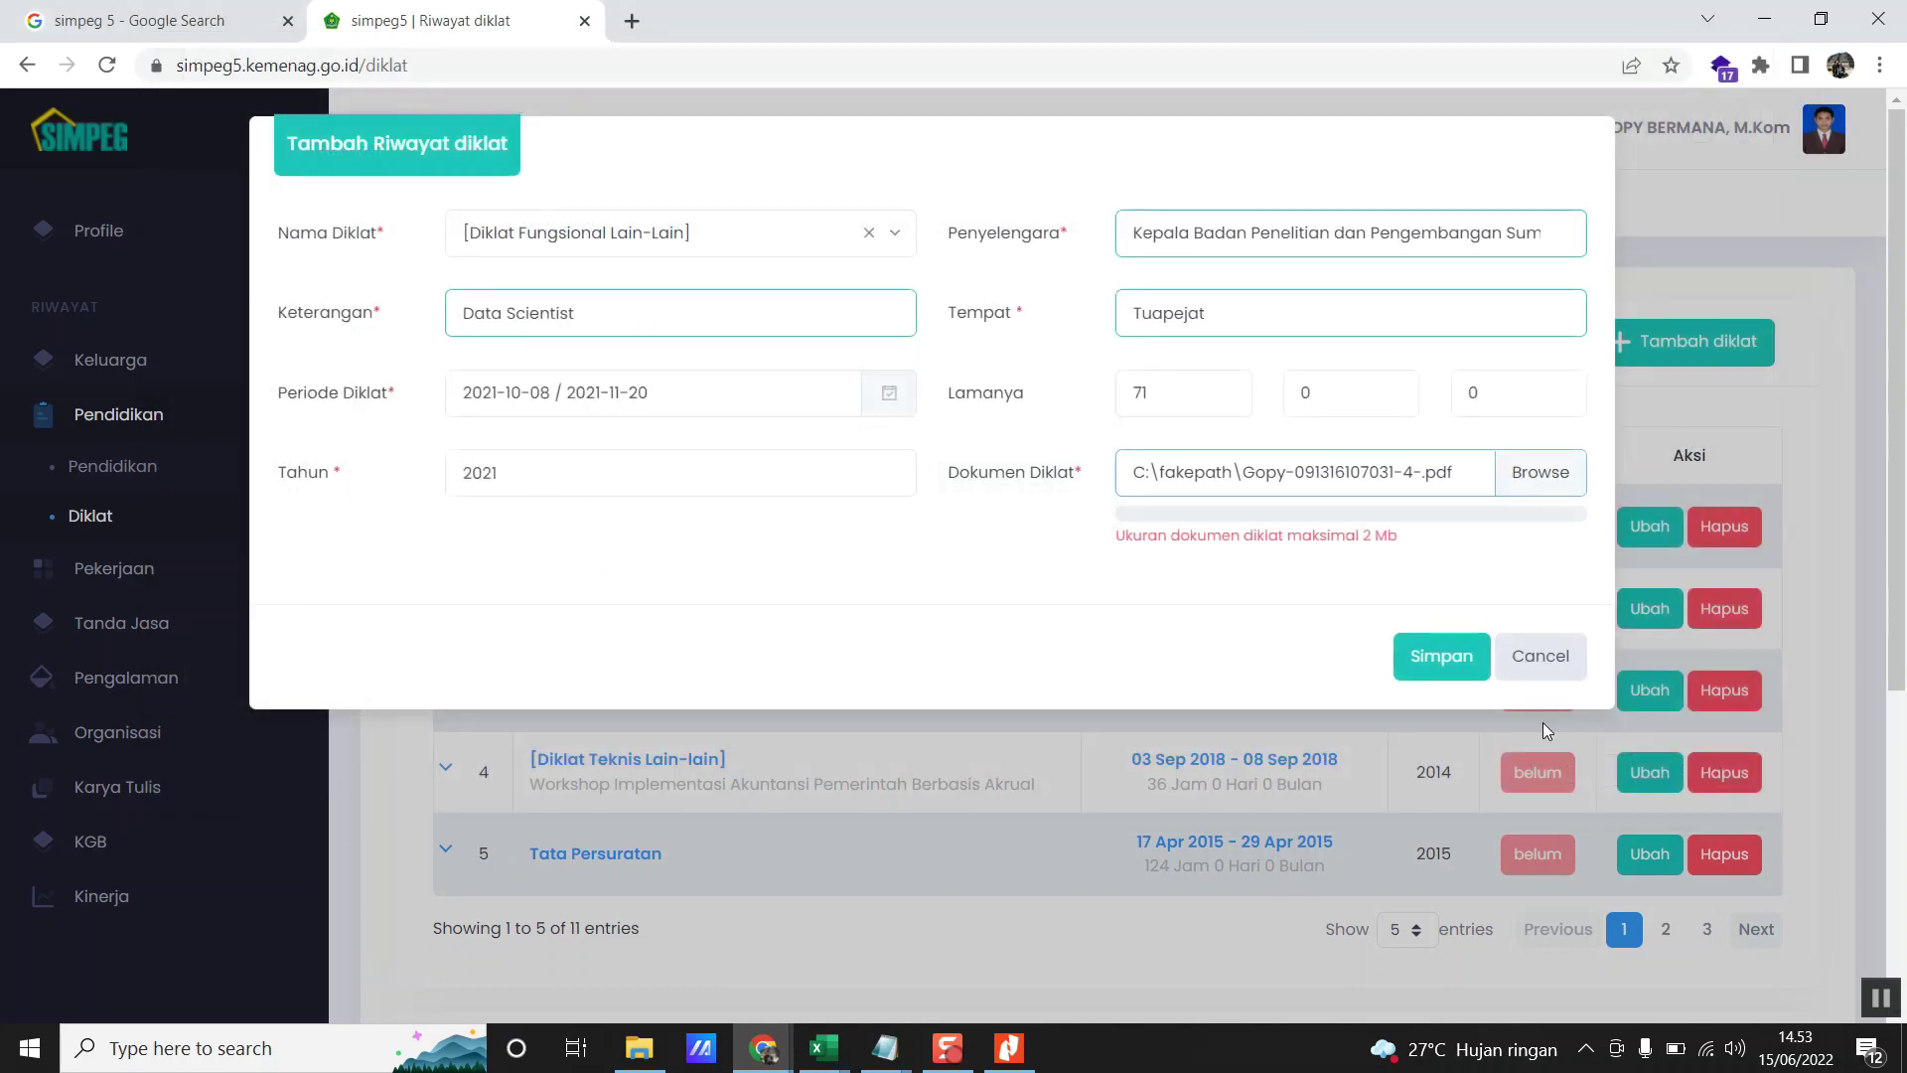
# - Save and confirm the Data Scientist training record, then check it appears under Tunggu on Riwayat diklat
pyautogui.click(1442, 657)
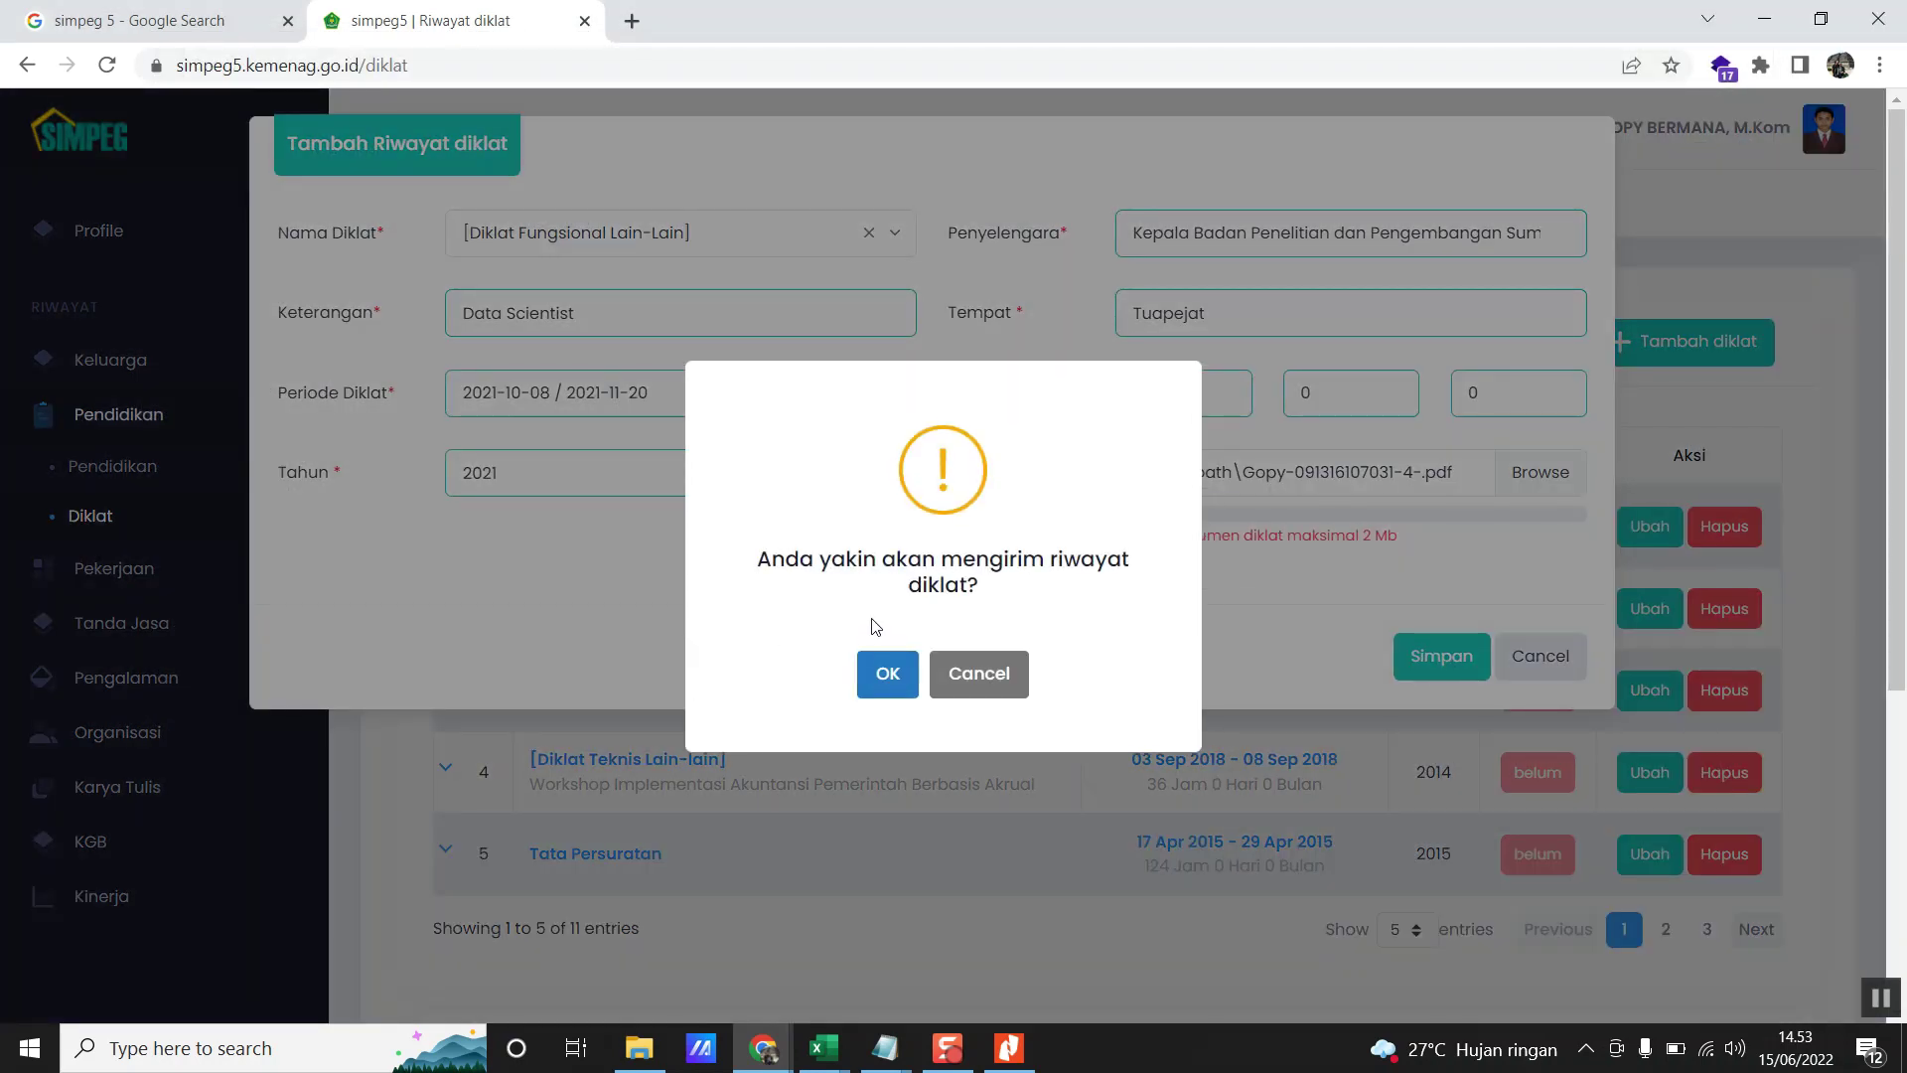
pyautogui.click(887, 673)
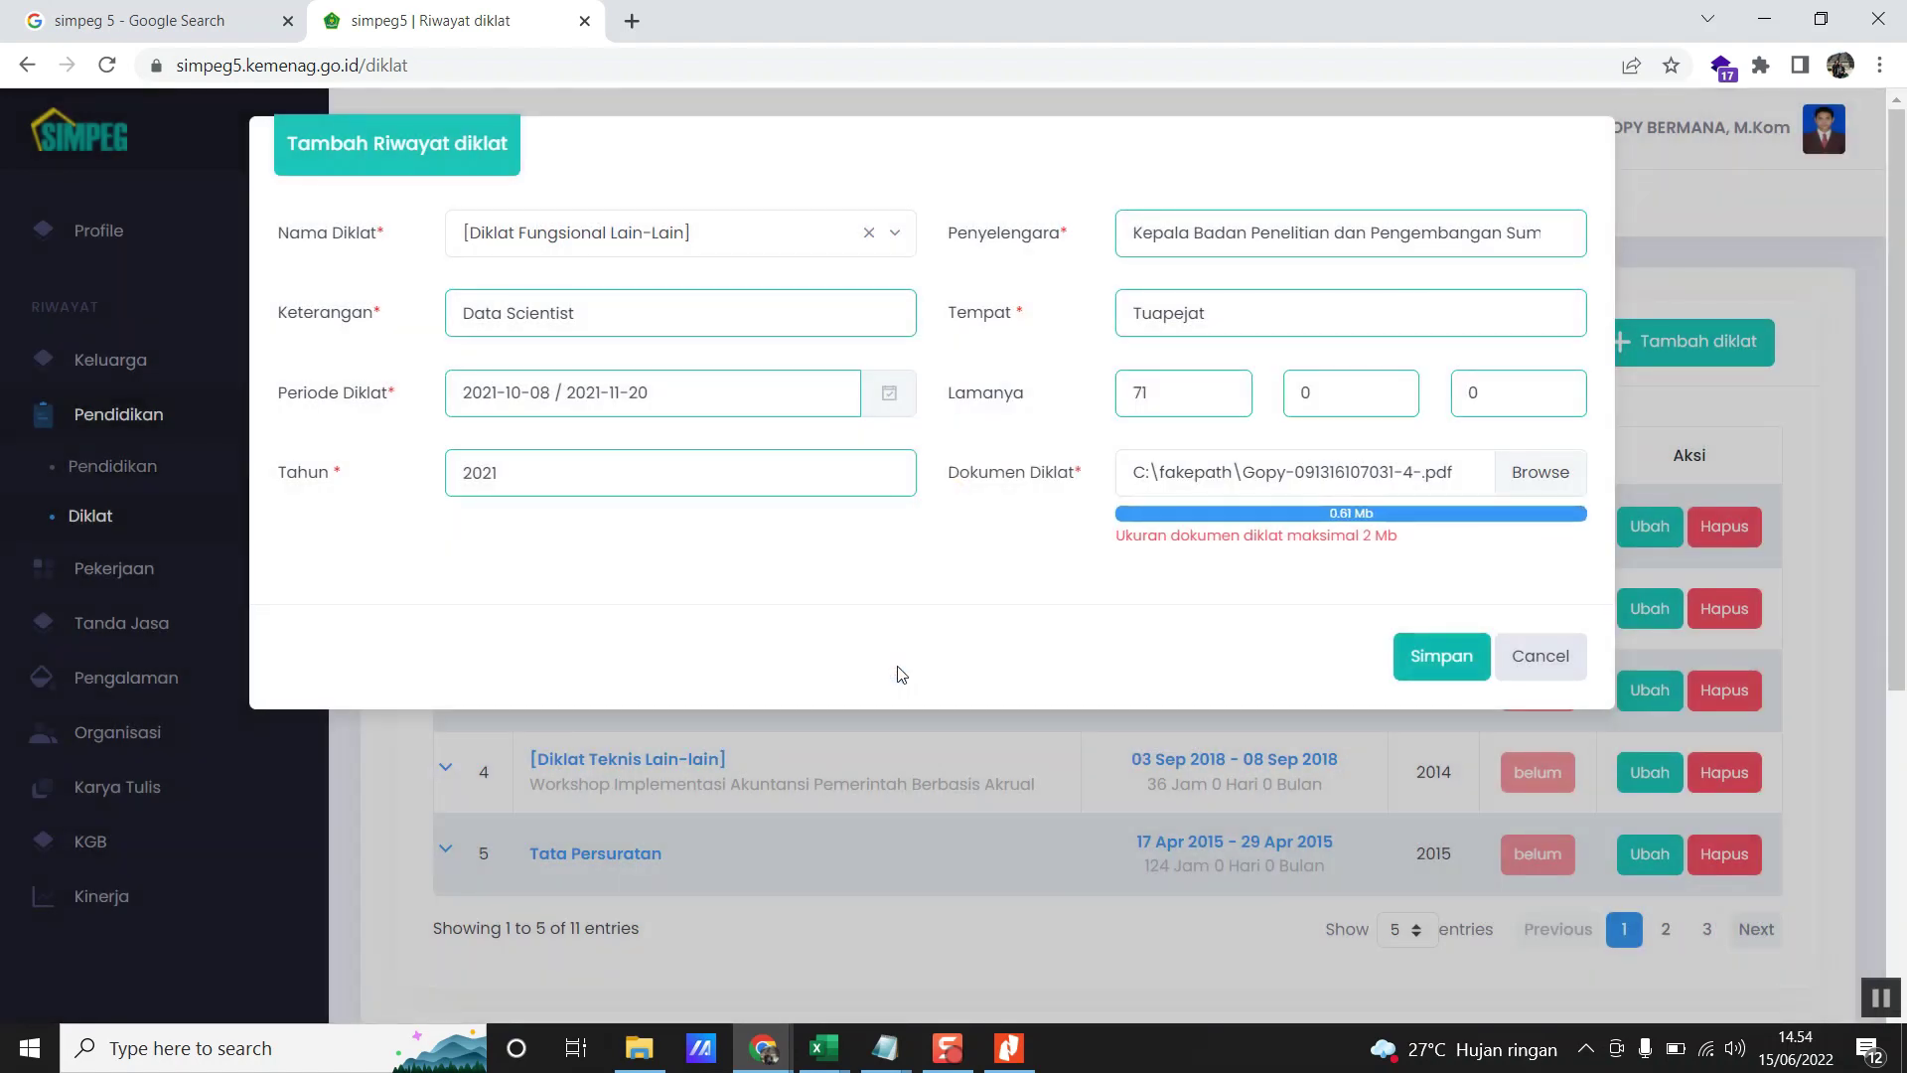
pyautogui.scroll(-2, 897, 659)
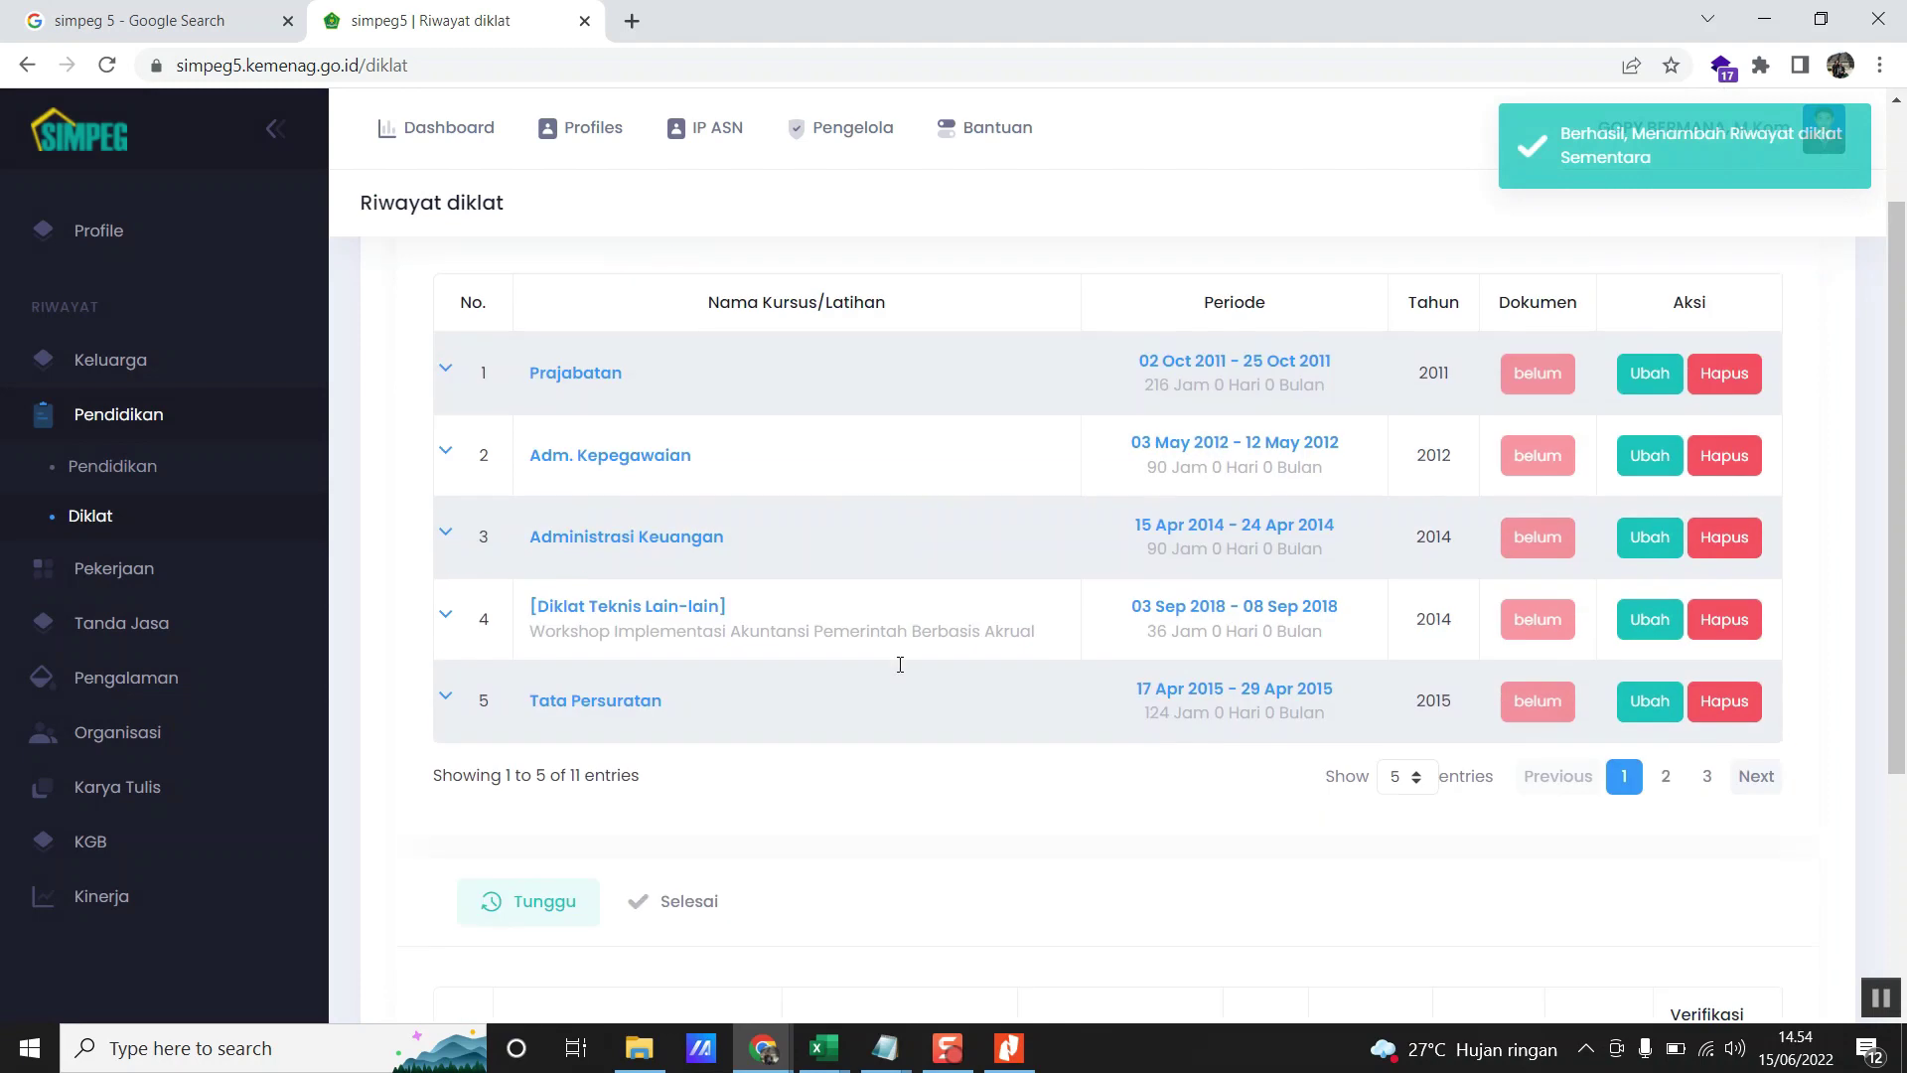
pyautogui.scroll(-2, 902, 667)
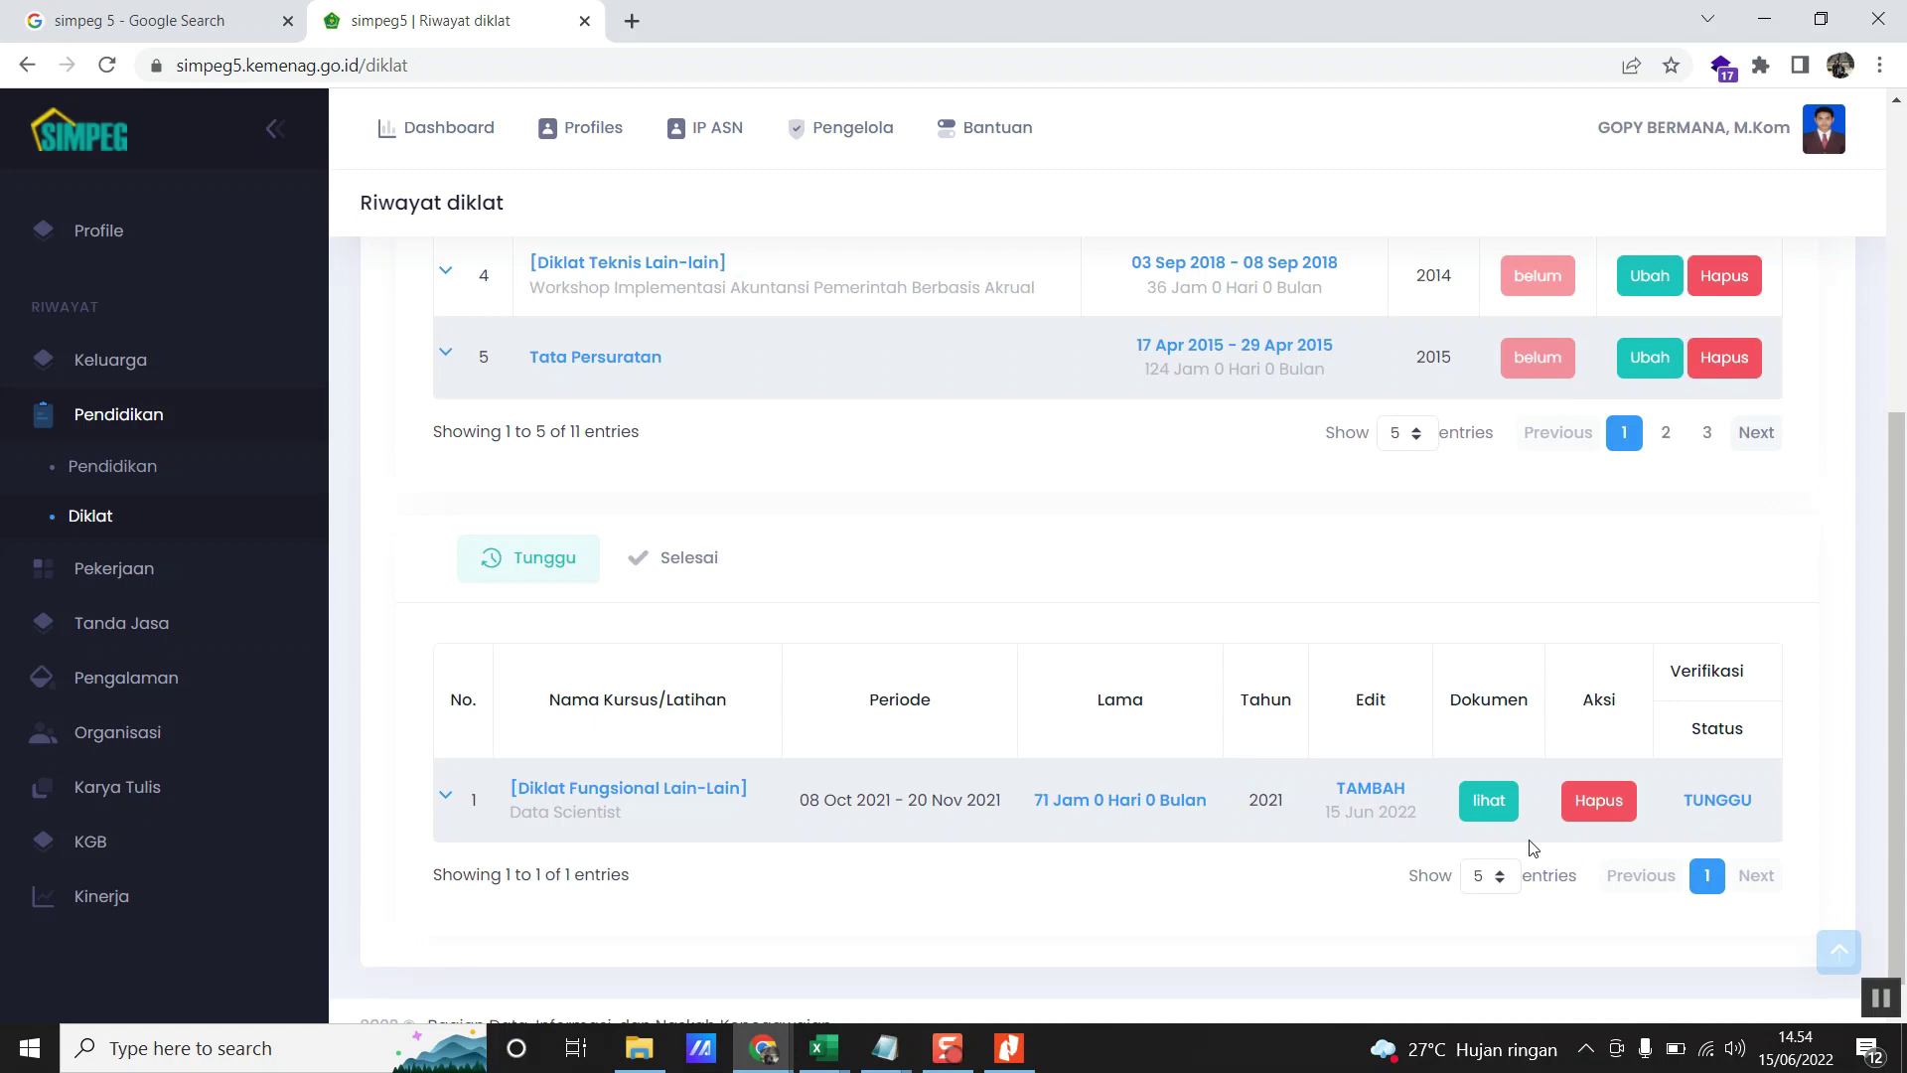
pyautogui.scroll(2, 1497, 845)
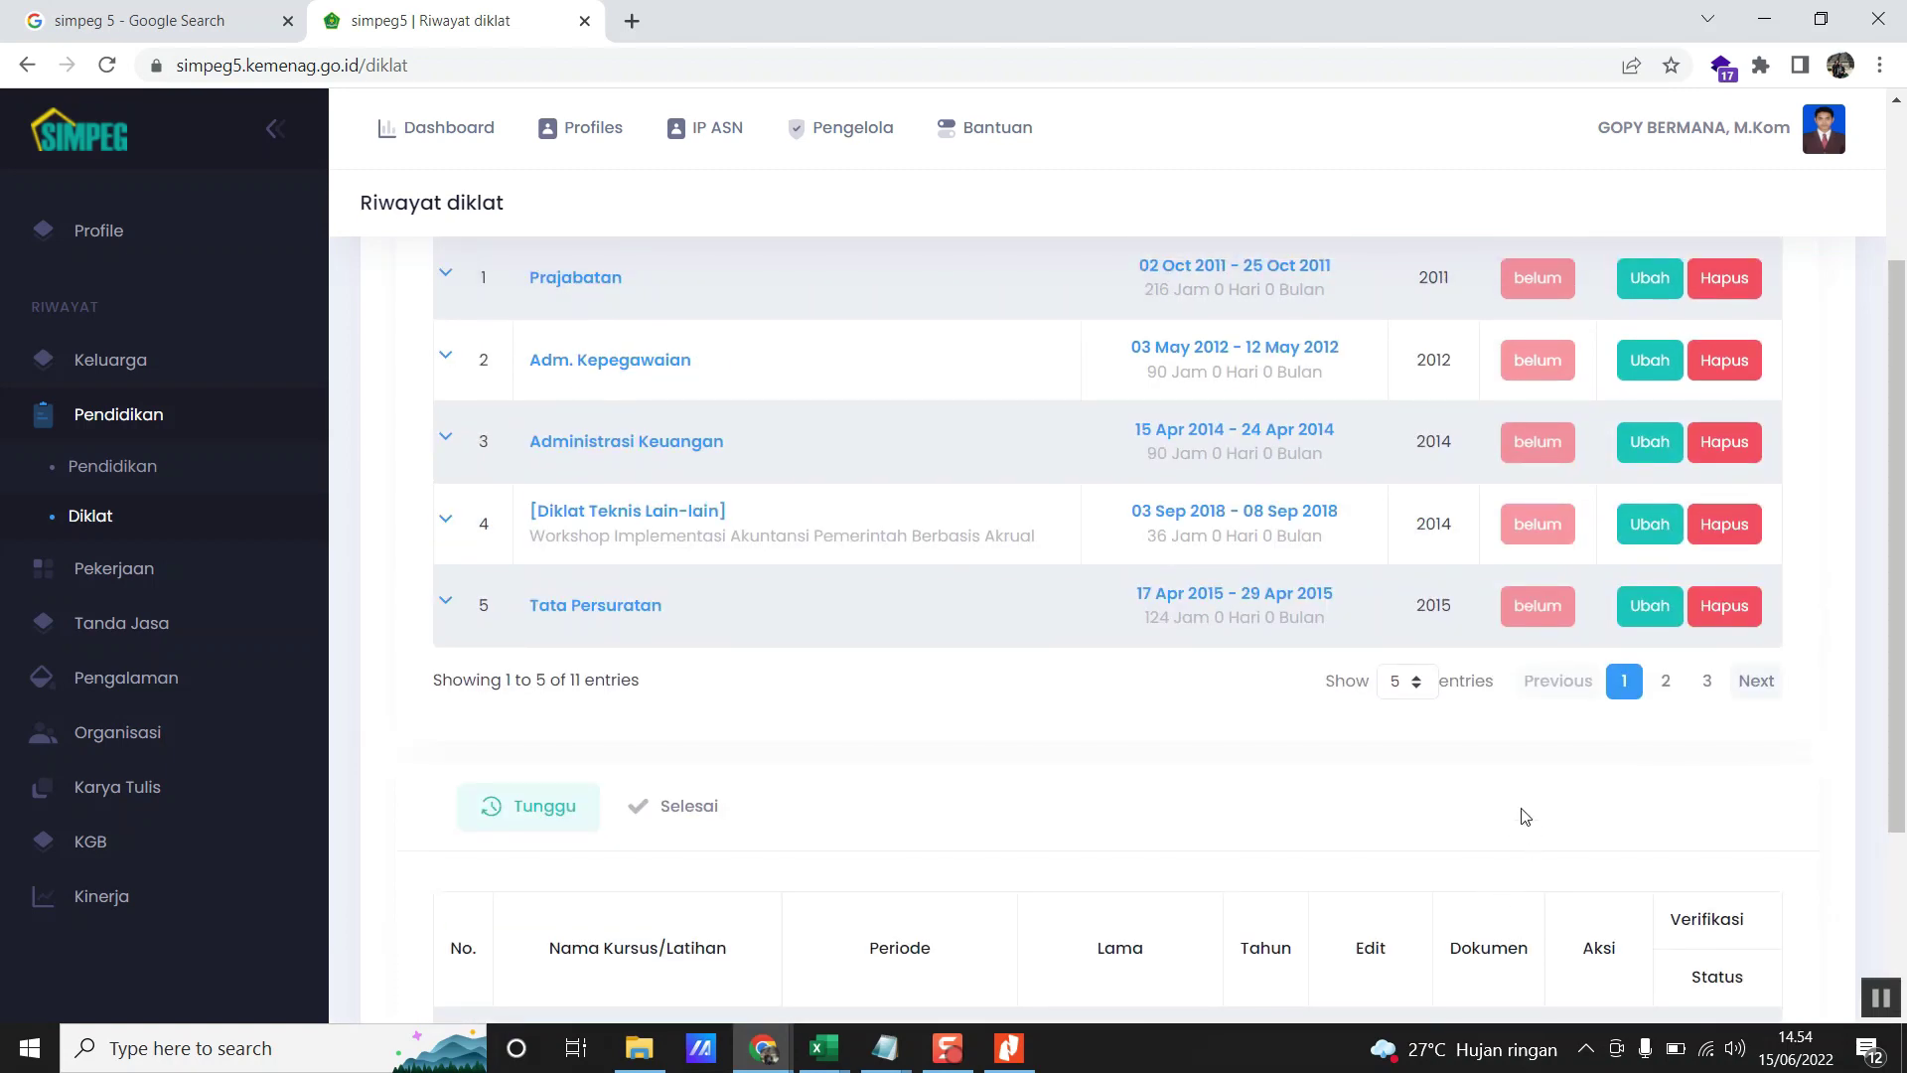
pyautogui.scroll(-3, 1517, 812)
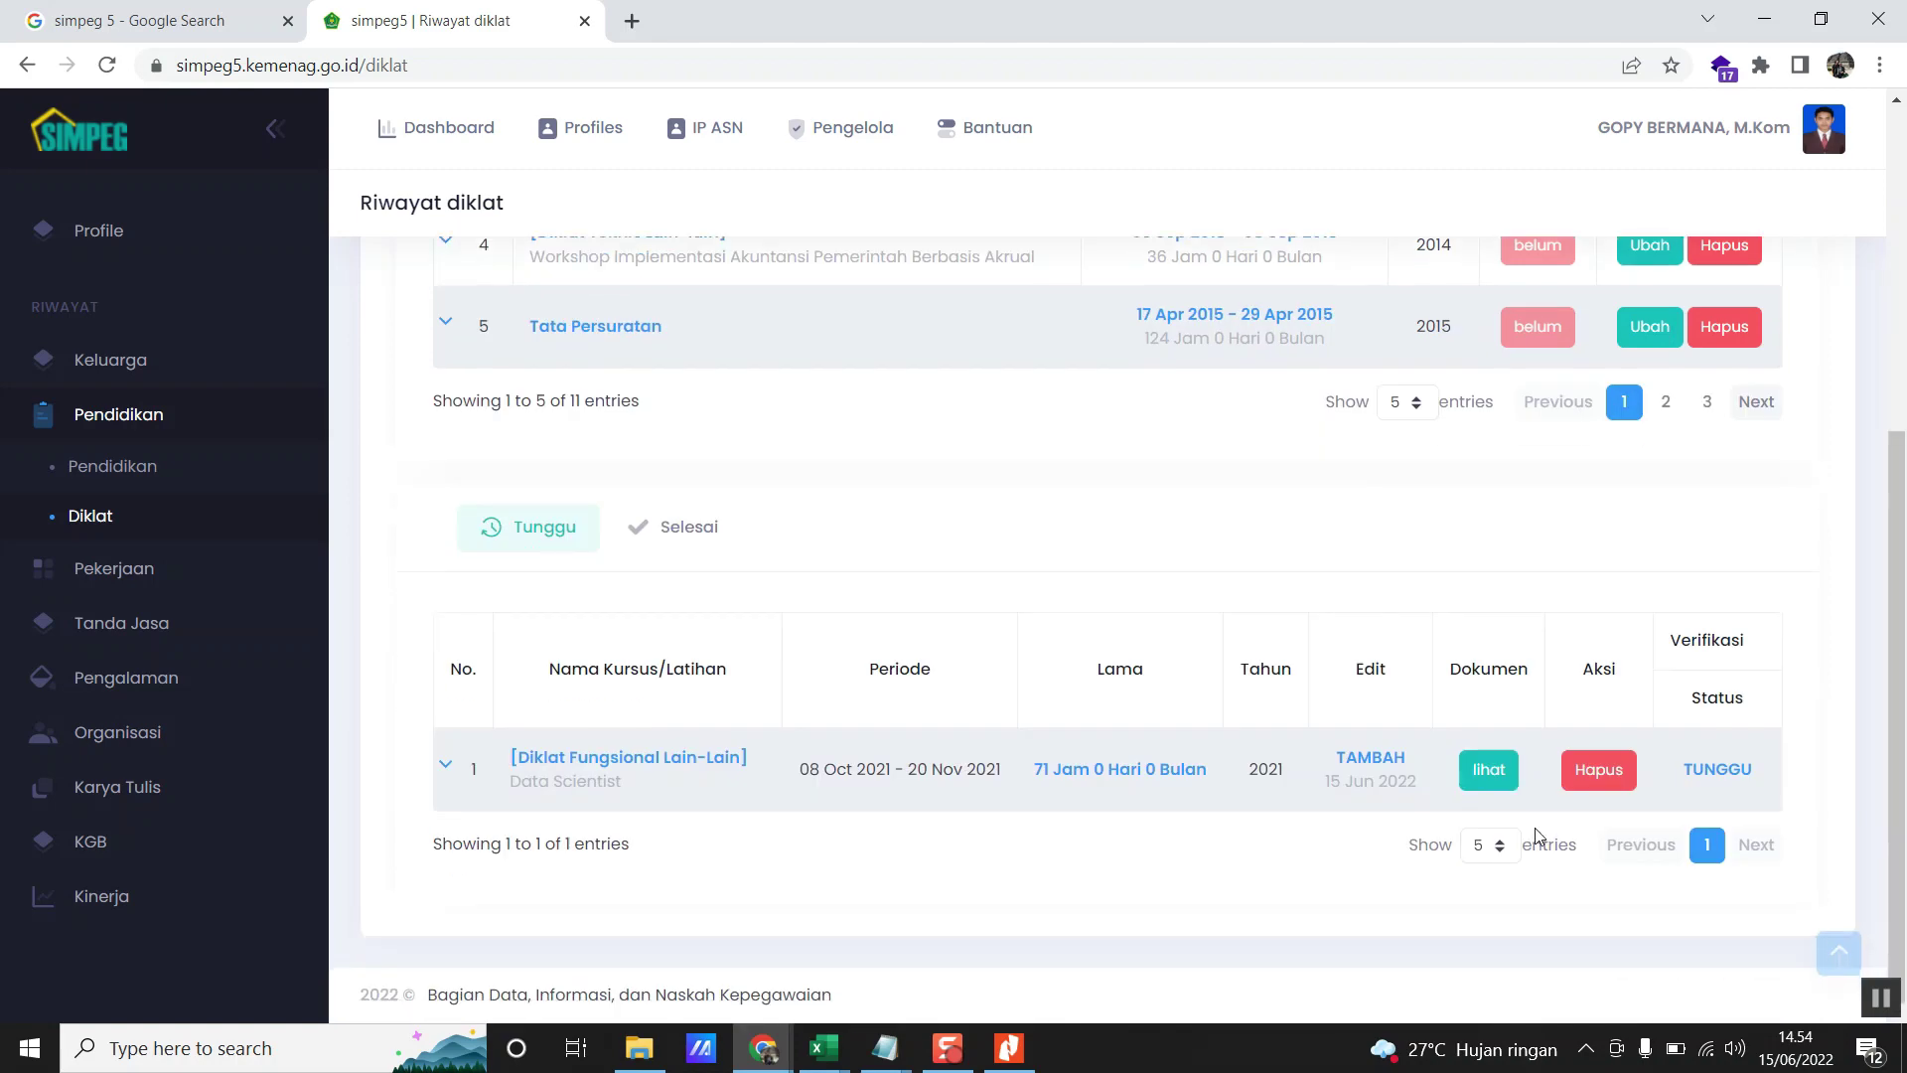
pyautogui.scroll(4, 1657, 554)
pyautogui.scroll(3, 1460, 448)
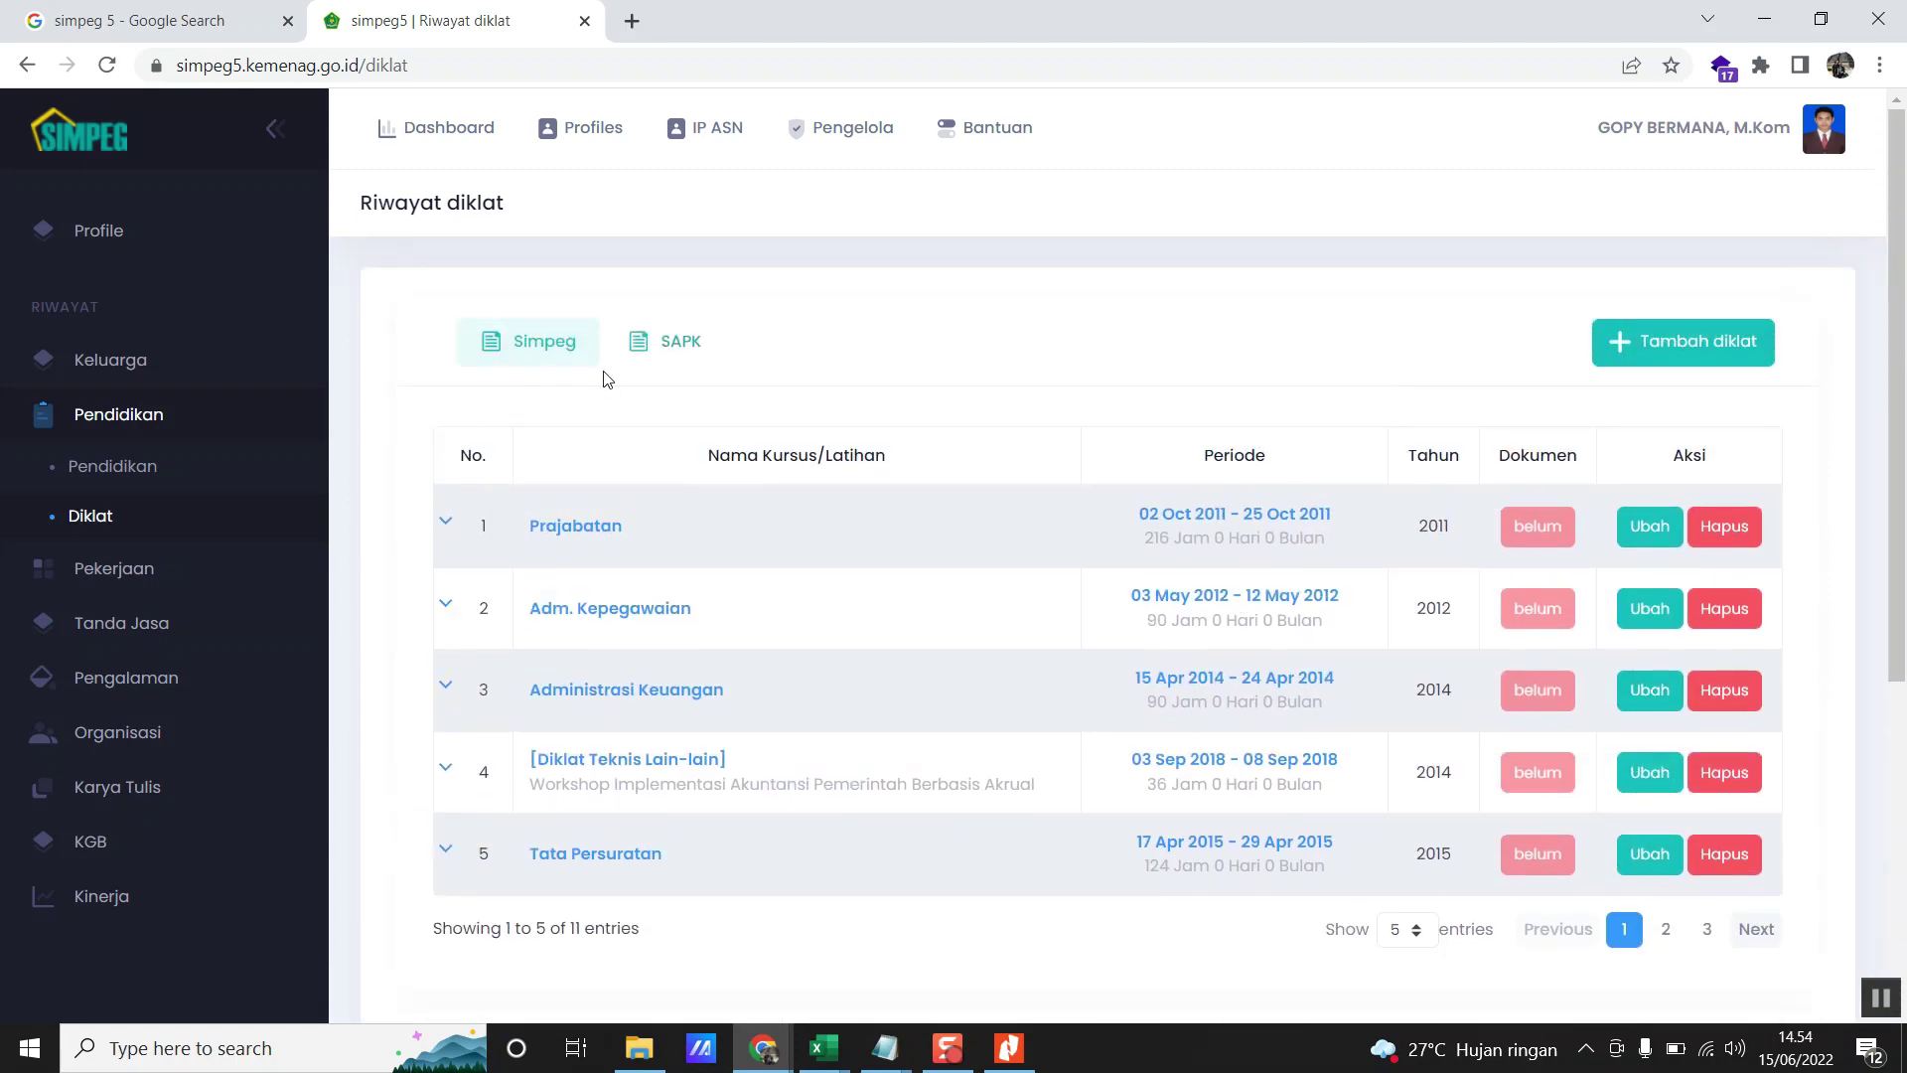